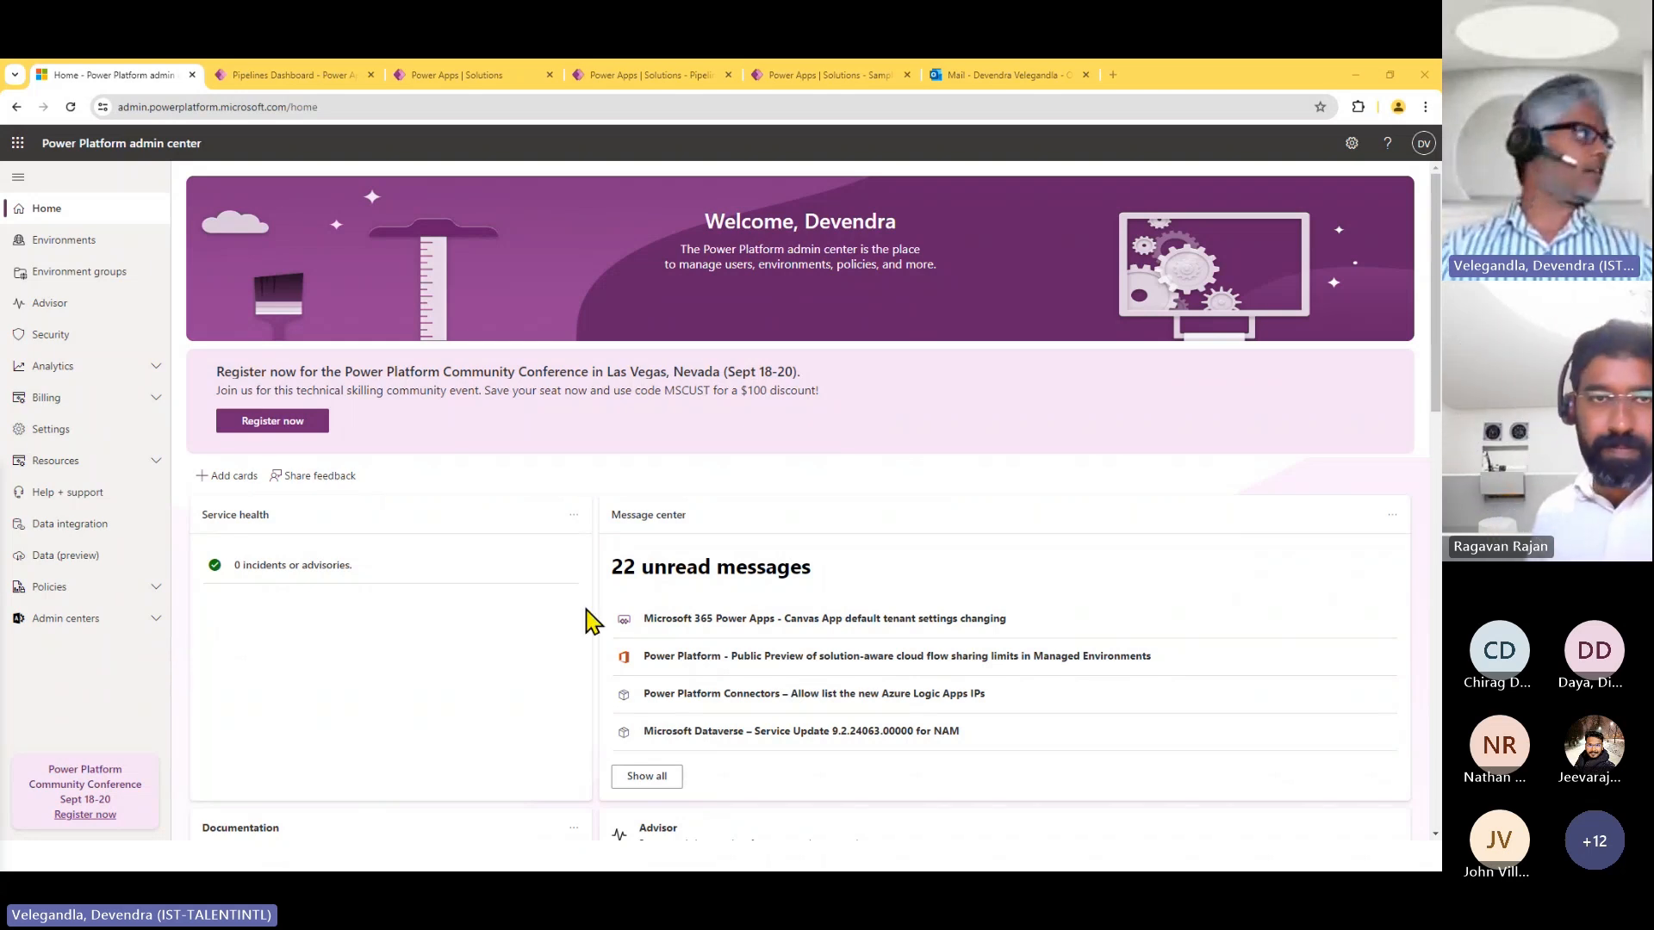
Open the Features settings of the HR Dev environment and find the section on creating new canvas apps and cloud flows in Dataverse solutions.
click(116, 247)
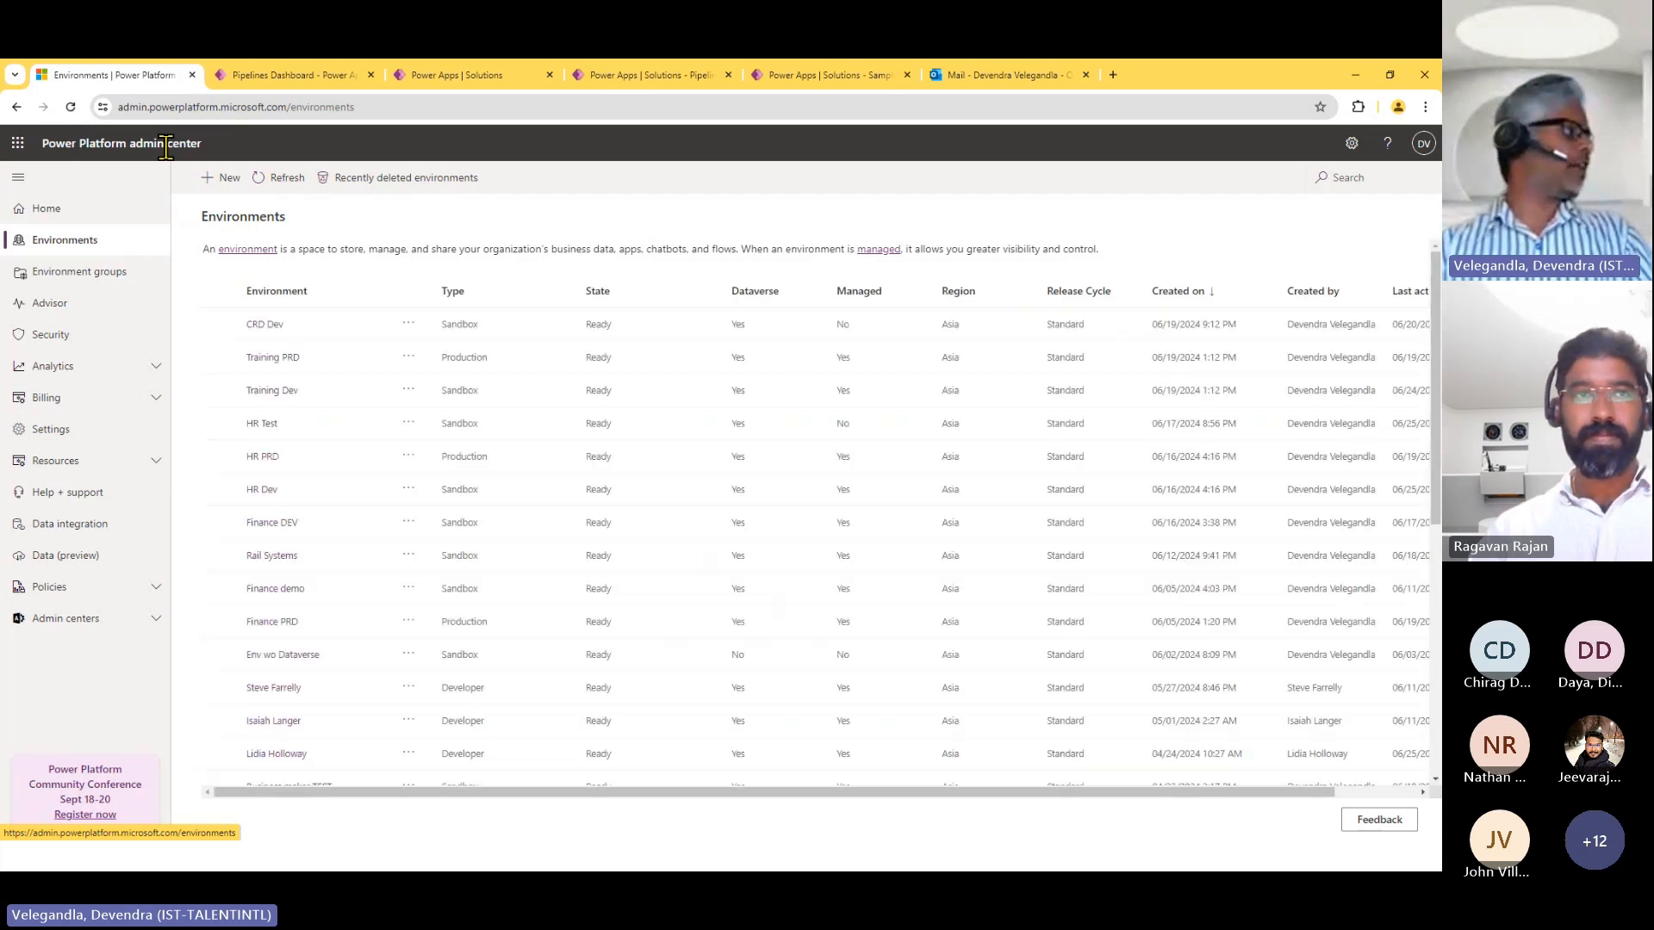
click(272, 490)
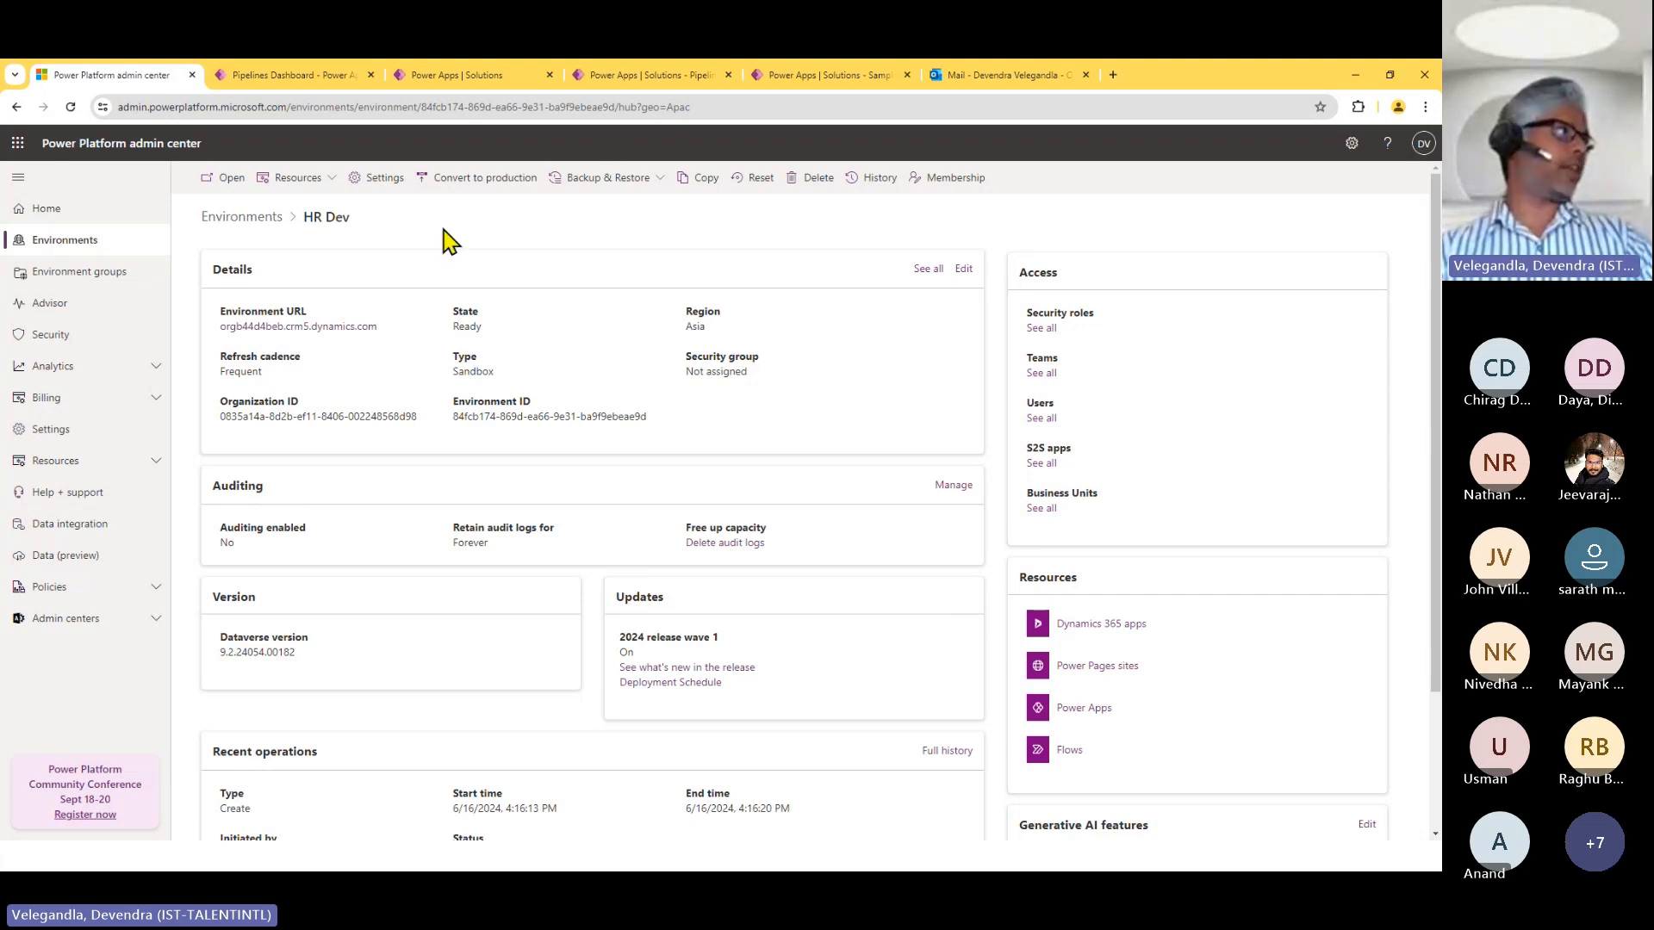
click(374, 179)
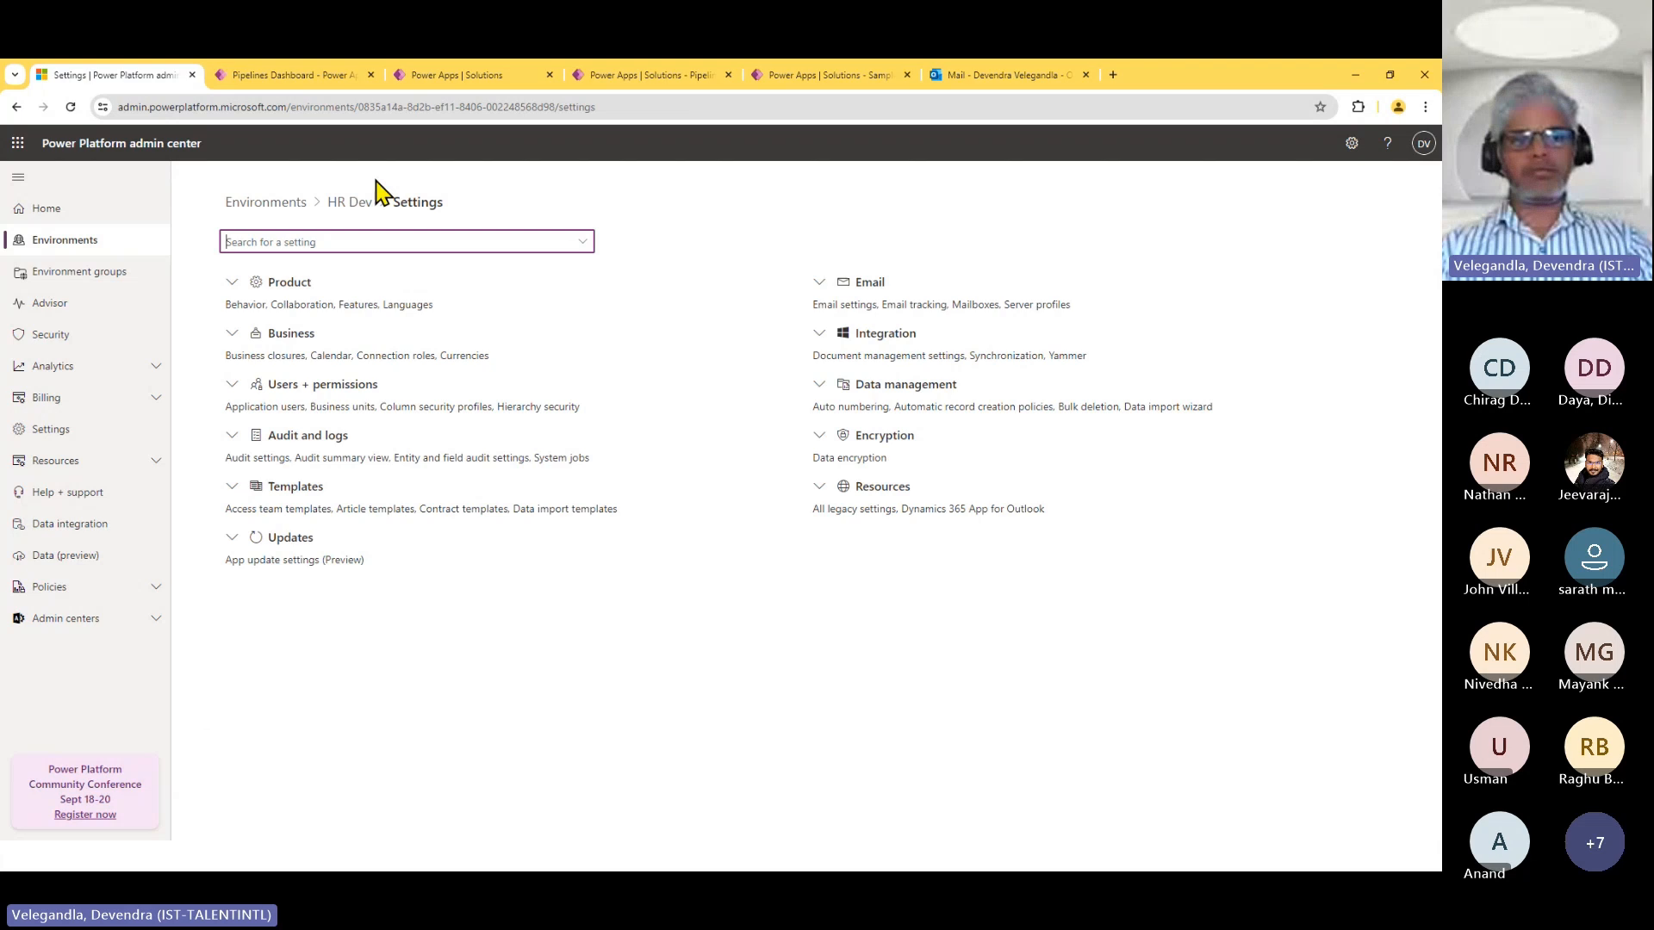
click(244, 291)
click(244, 352)
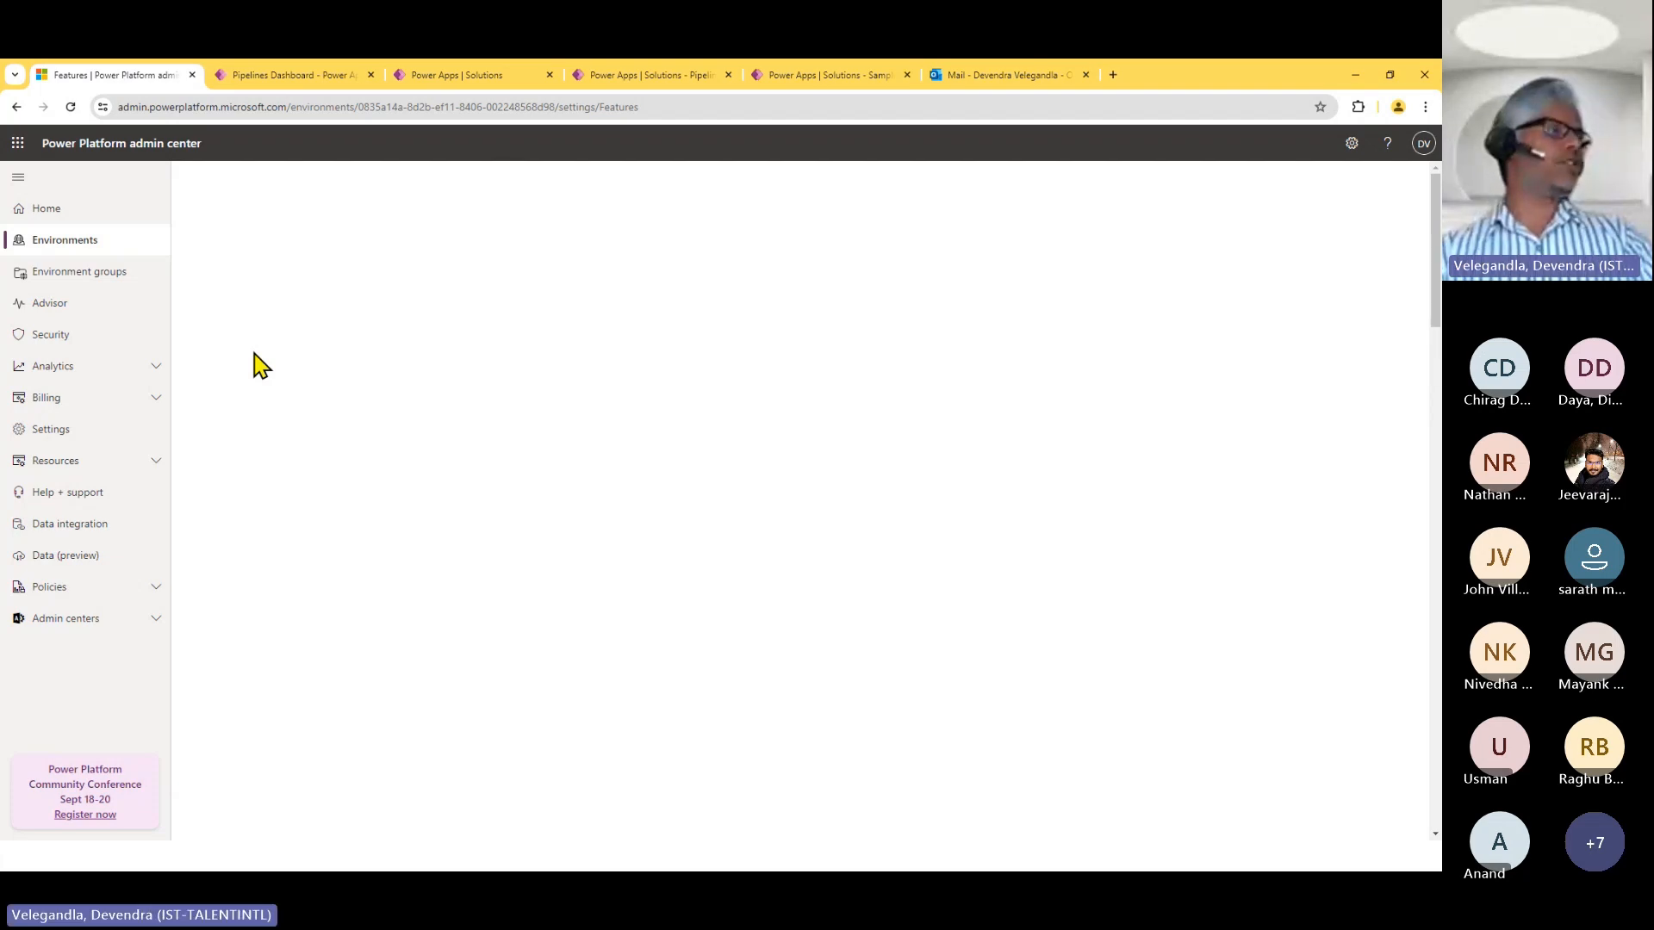
scroll(1434, 269, down, 15)
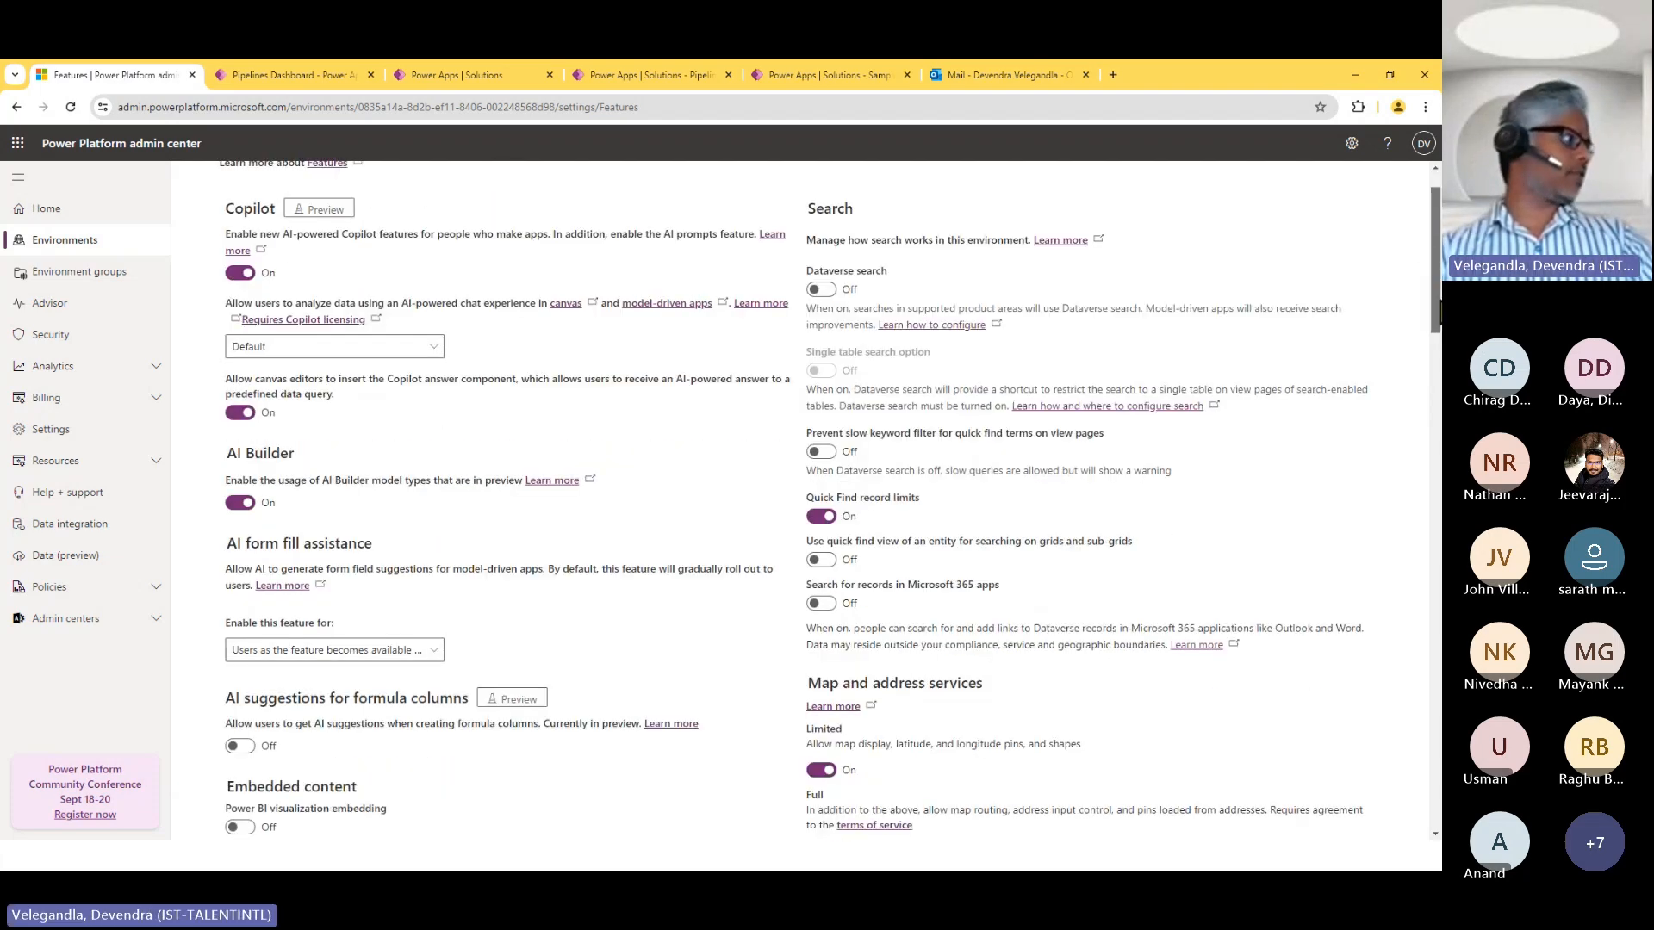
scroll(1318, 664, down, 6)
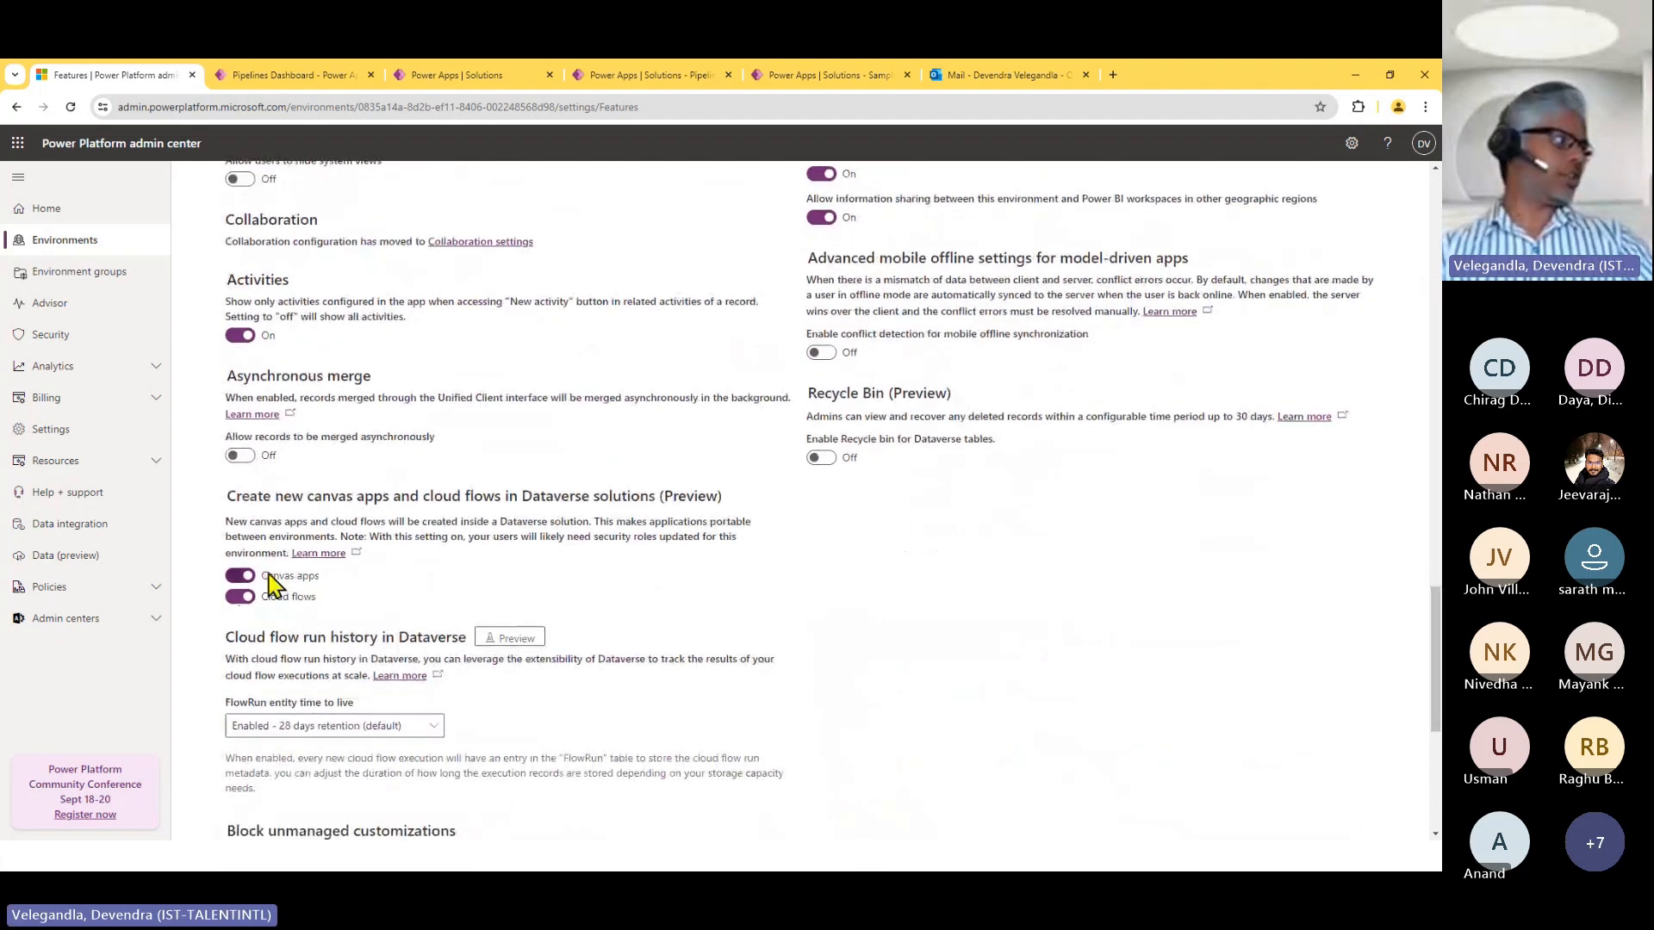
Turn off creating new canvas apps and cloud flows in Dataverse solutions.
click(241, 577)
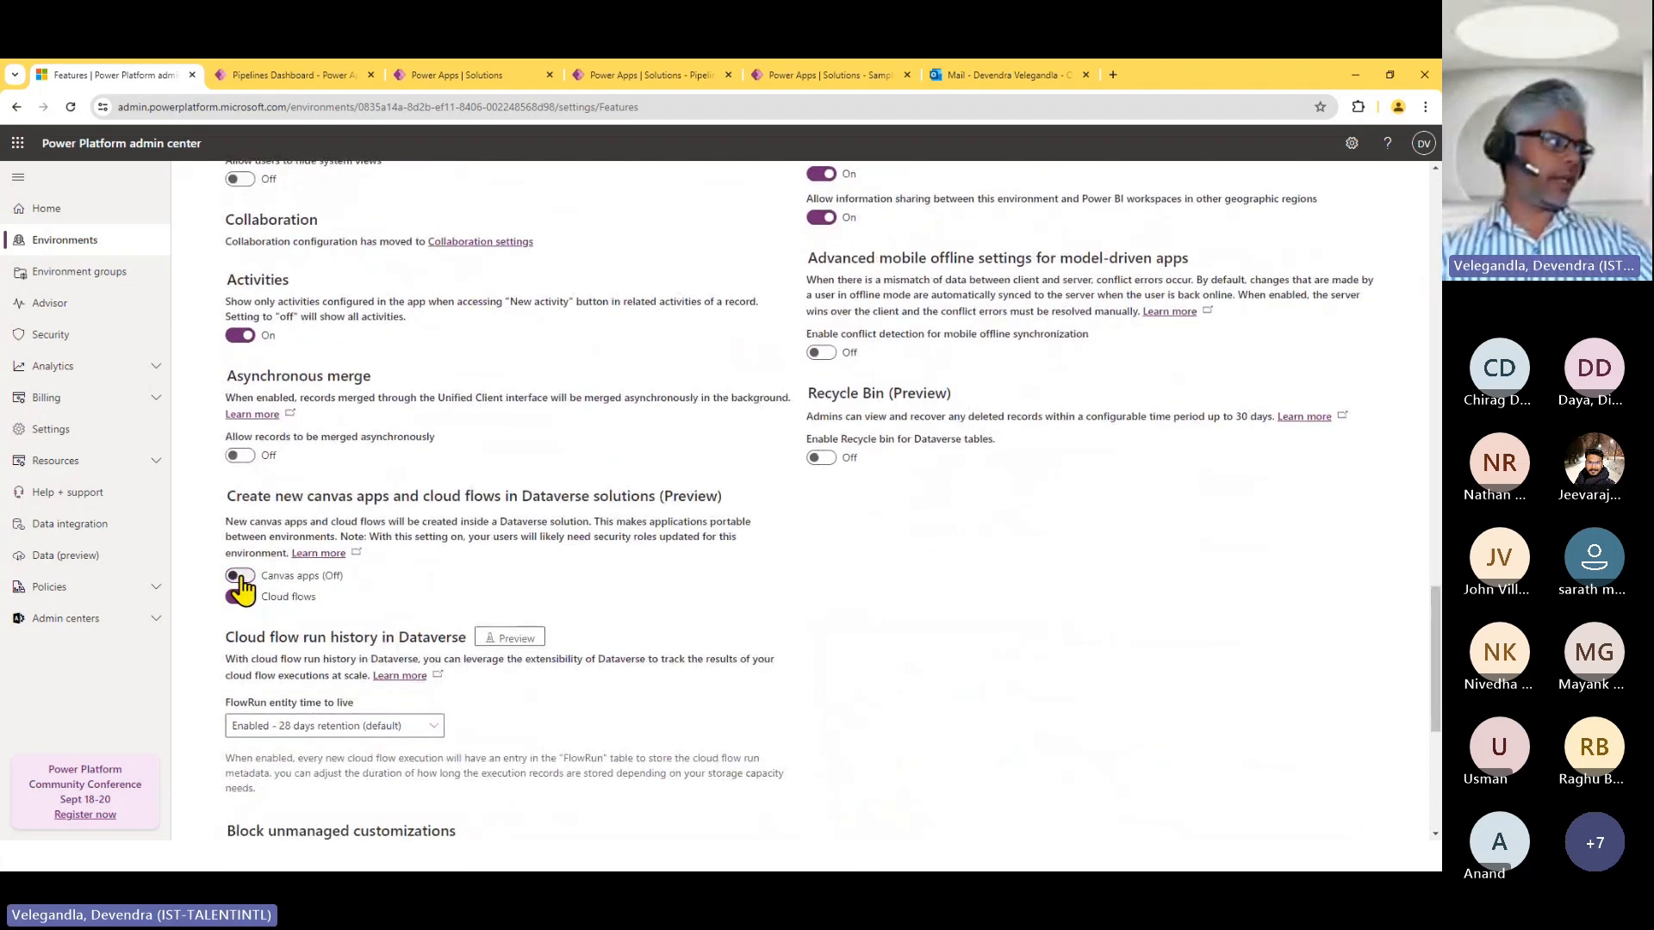
click(243, 597)
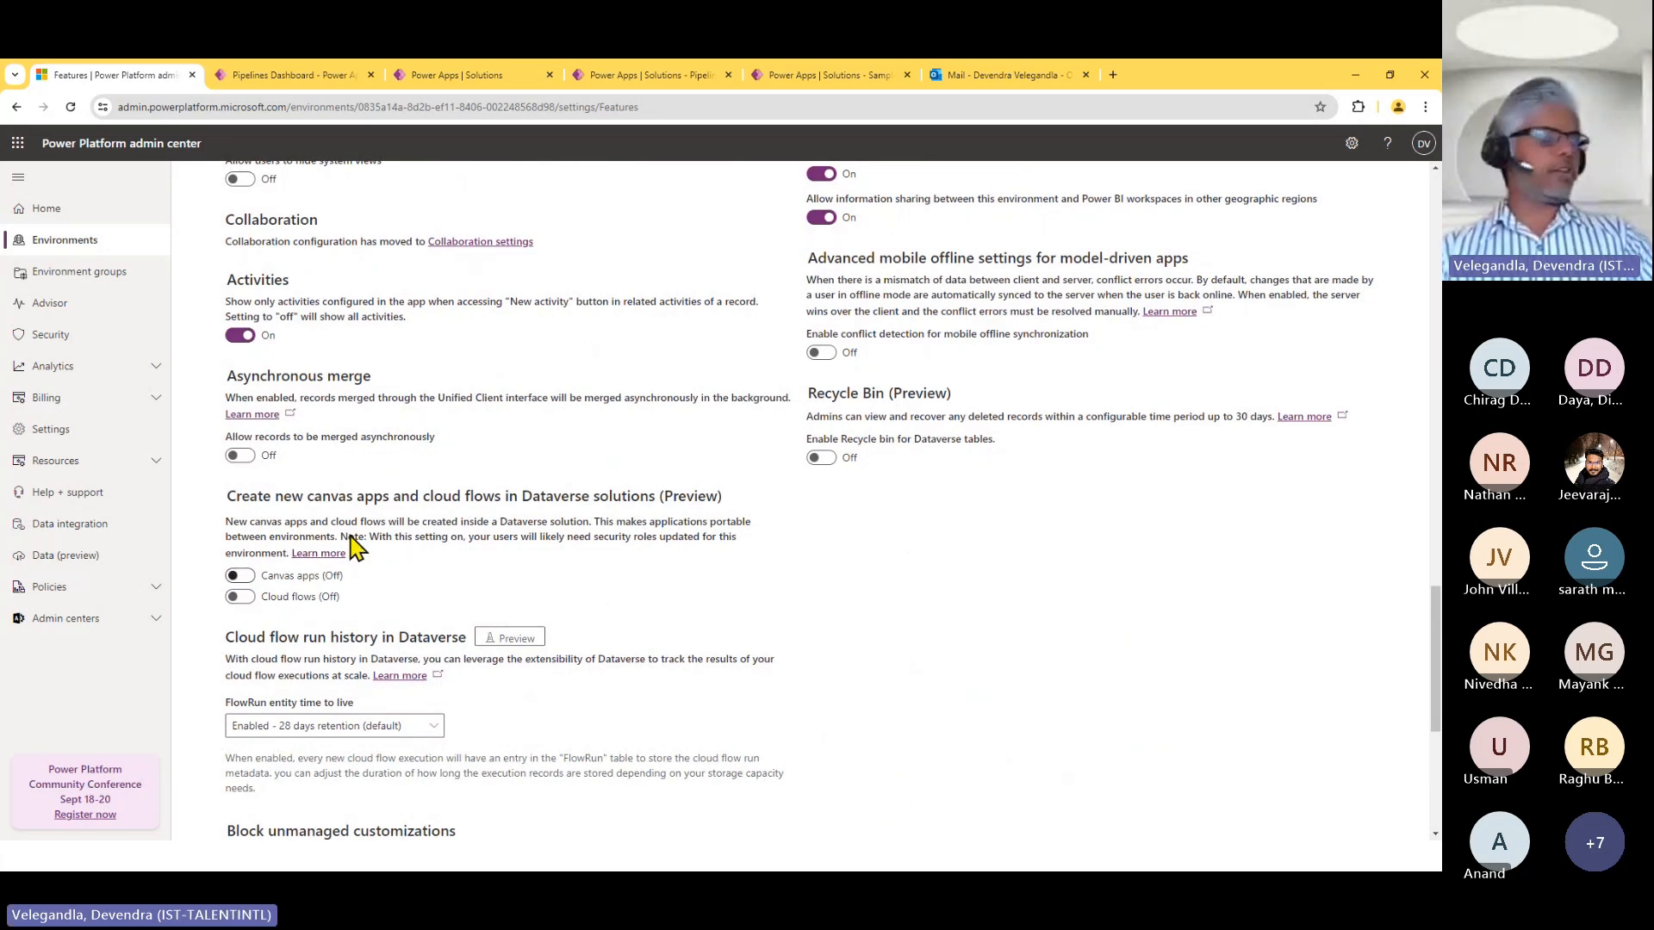
Enable creating new canvas apps and cloud flows in Dataverse solutions, accepting both confirmations, and leave the Features settings.
click(241, 576)
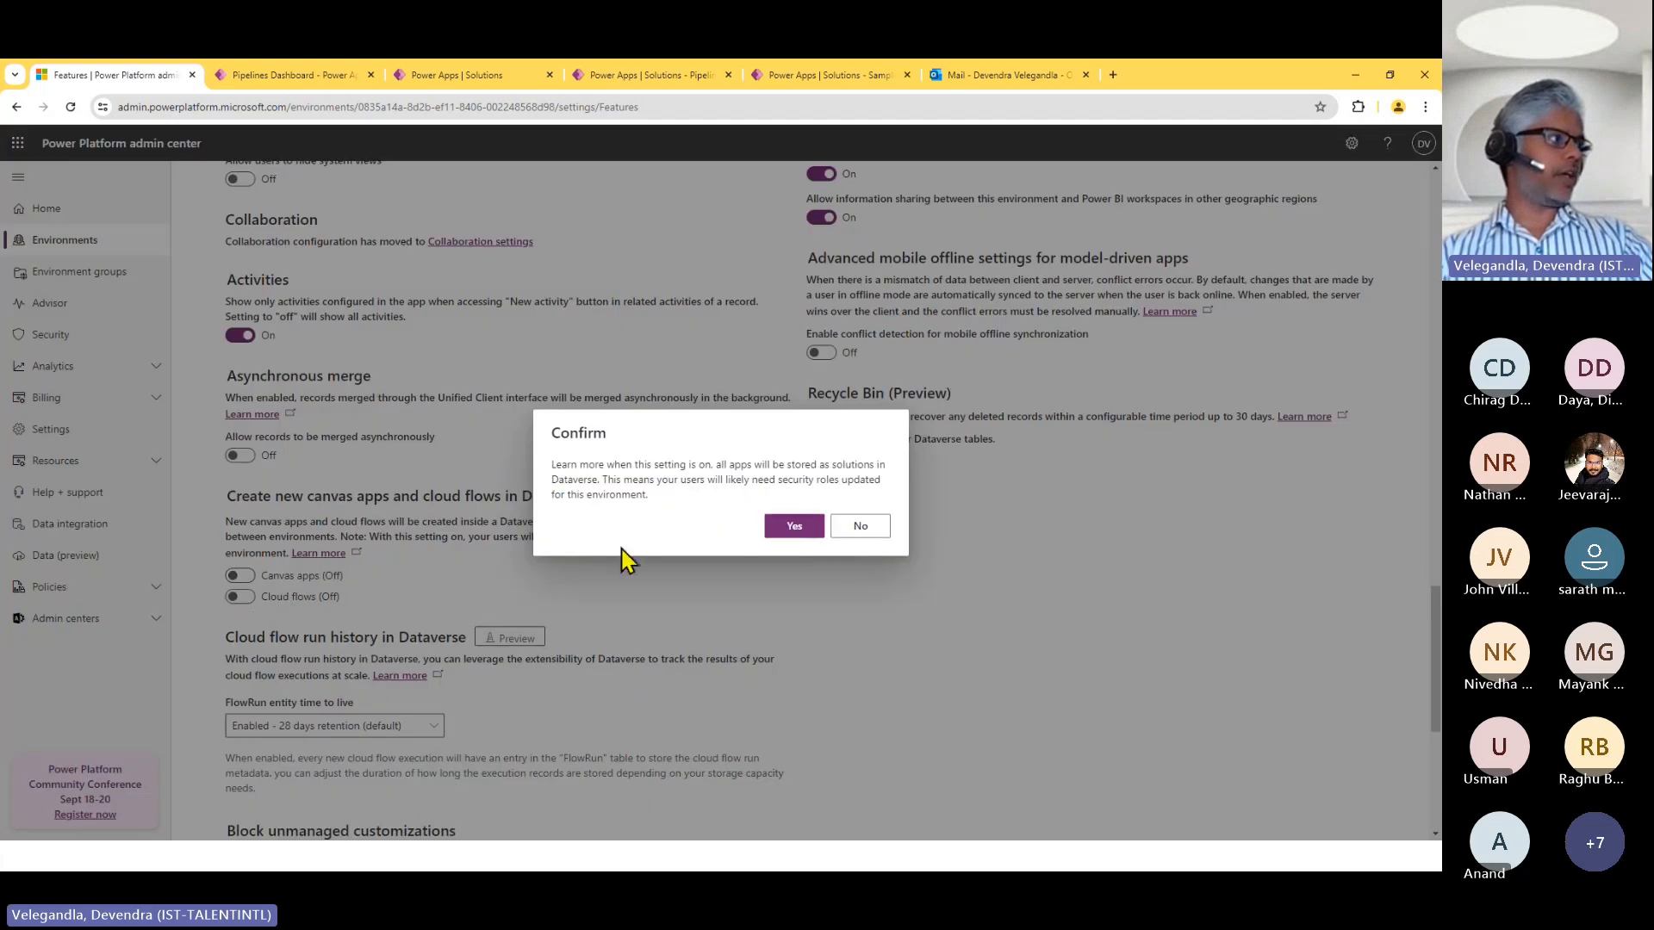
click(785, 527)
click(244, 597)
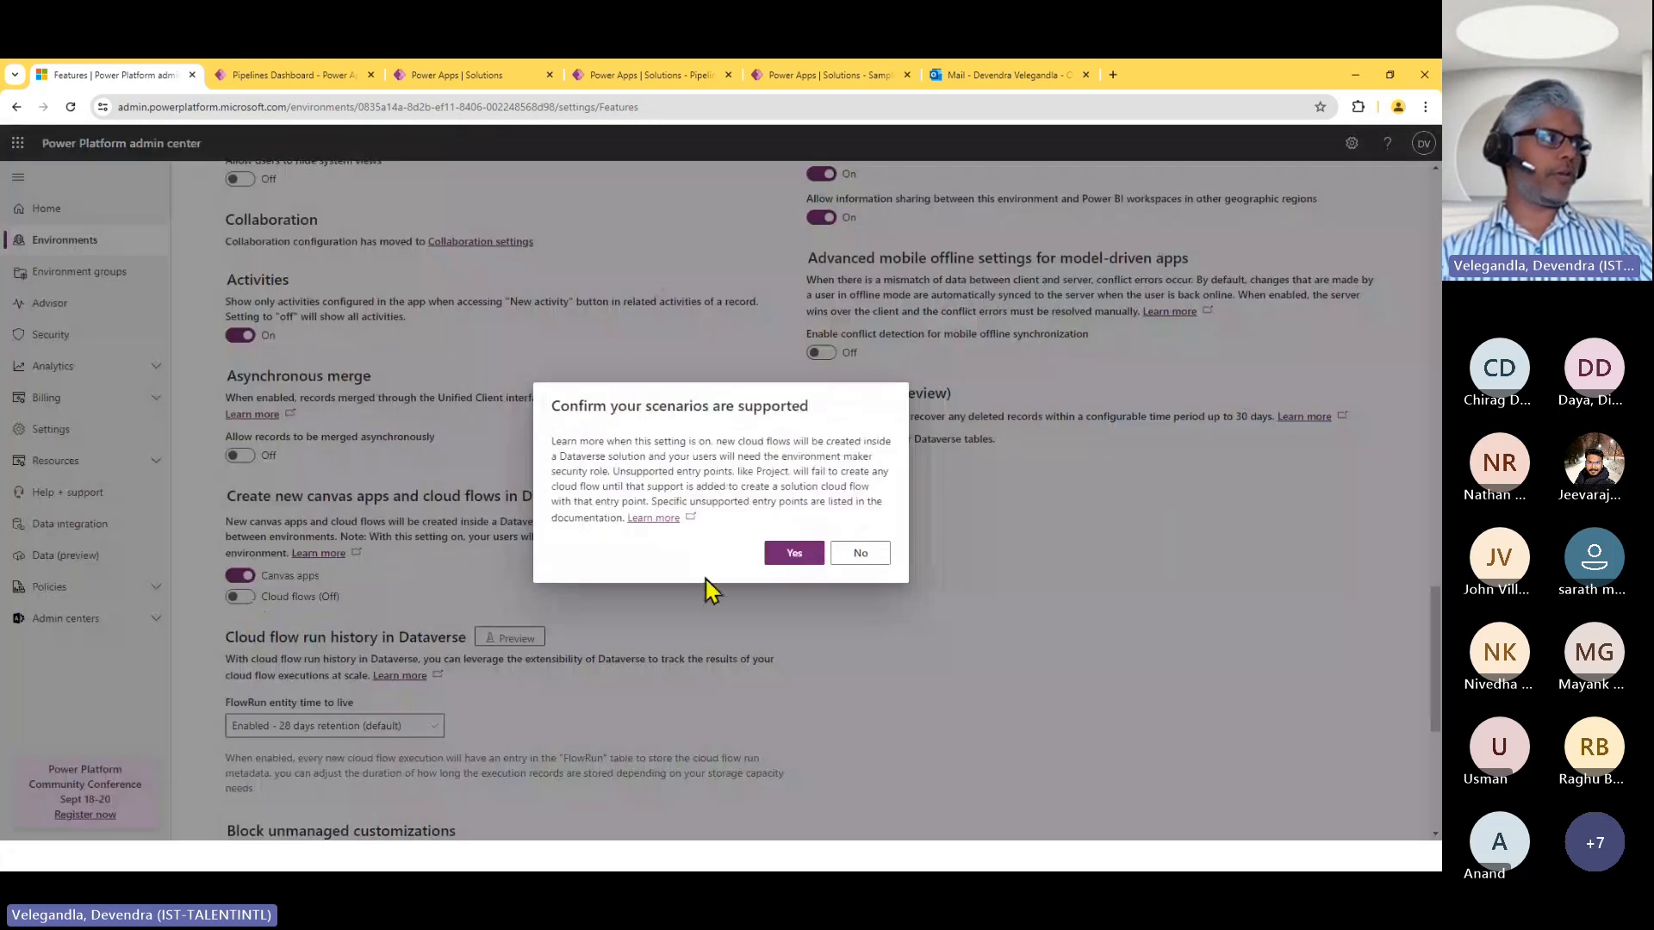
click(794, 554)
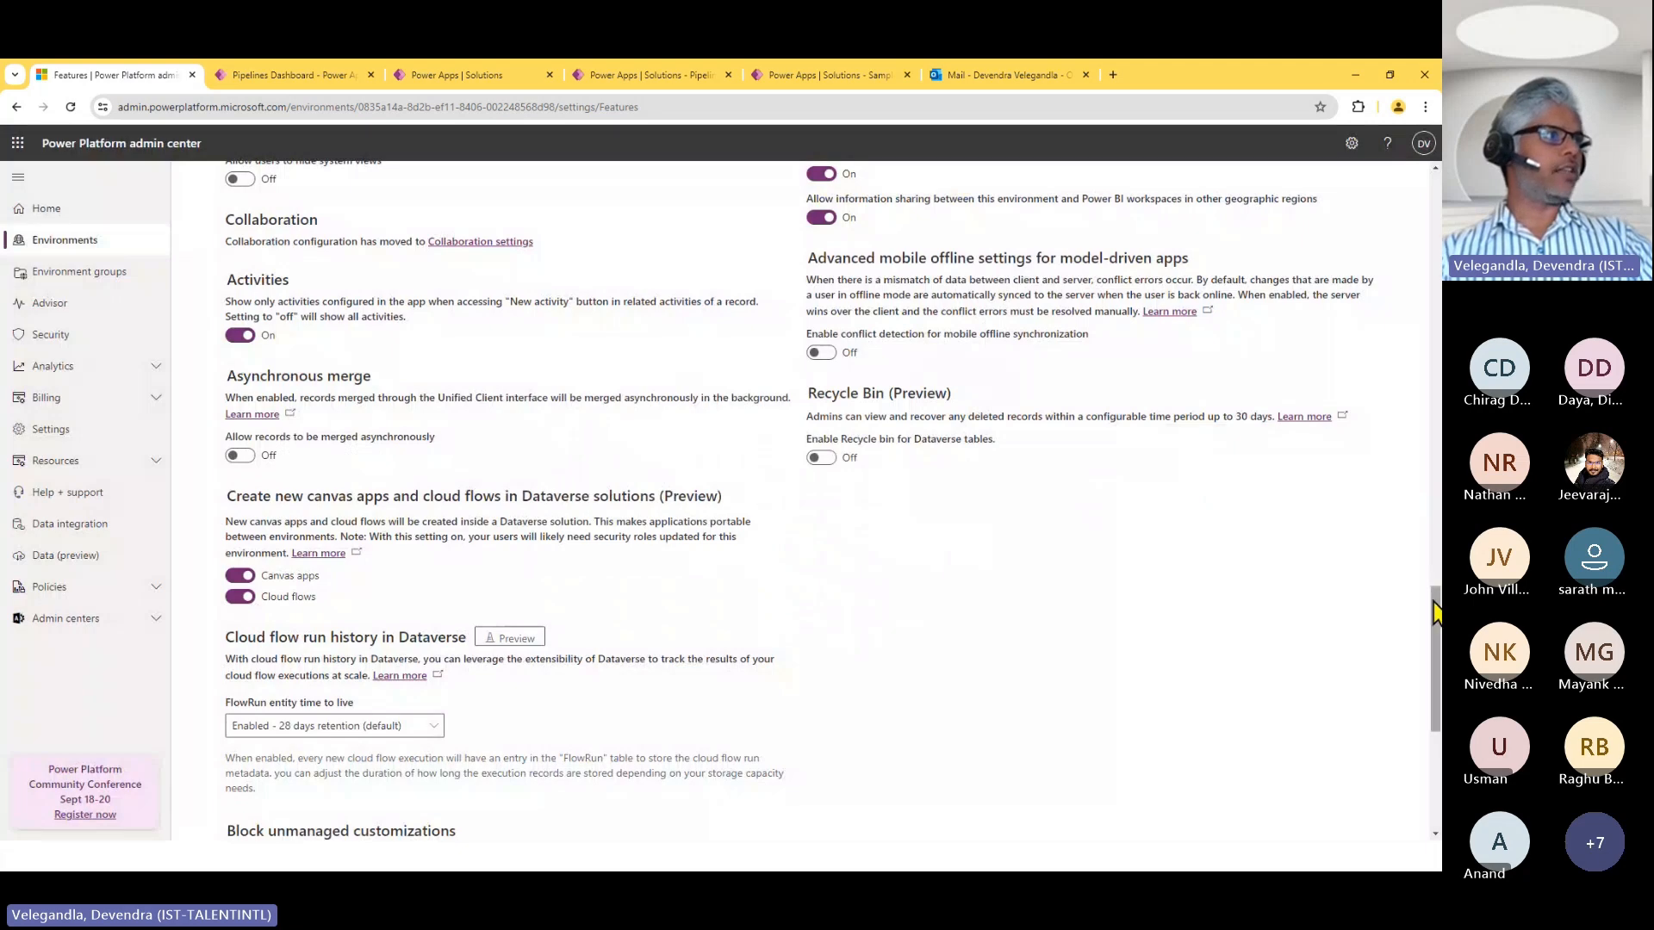
drag(1436, 613, 1438, 663)
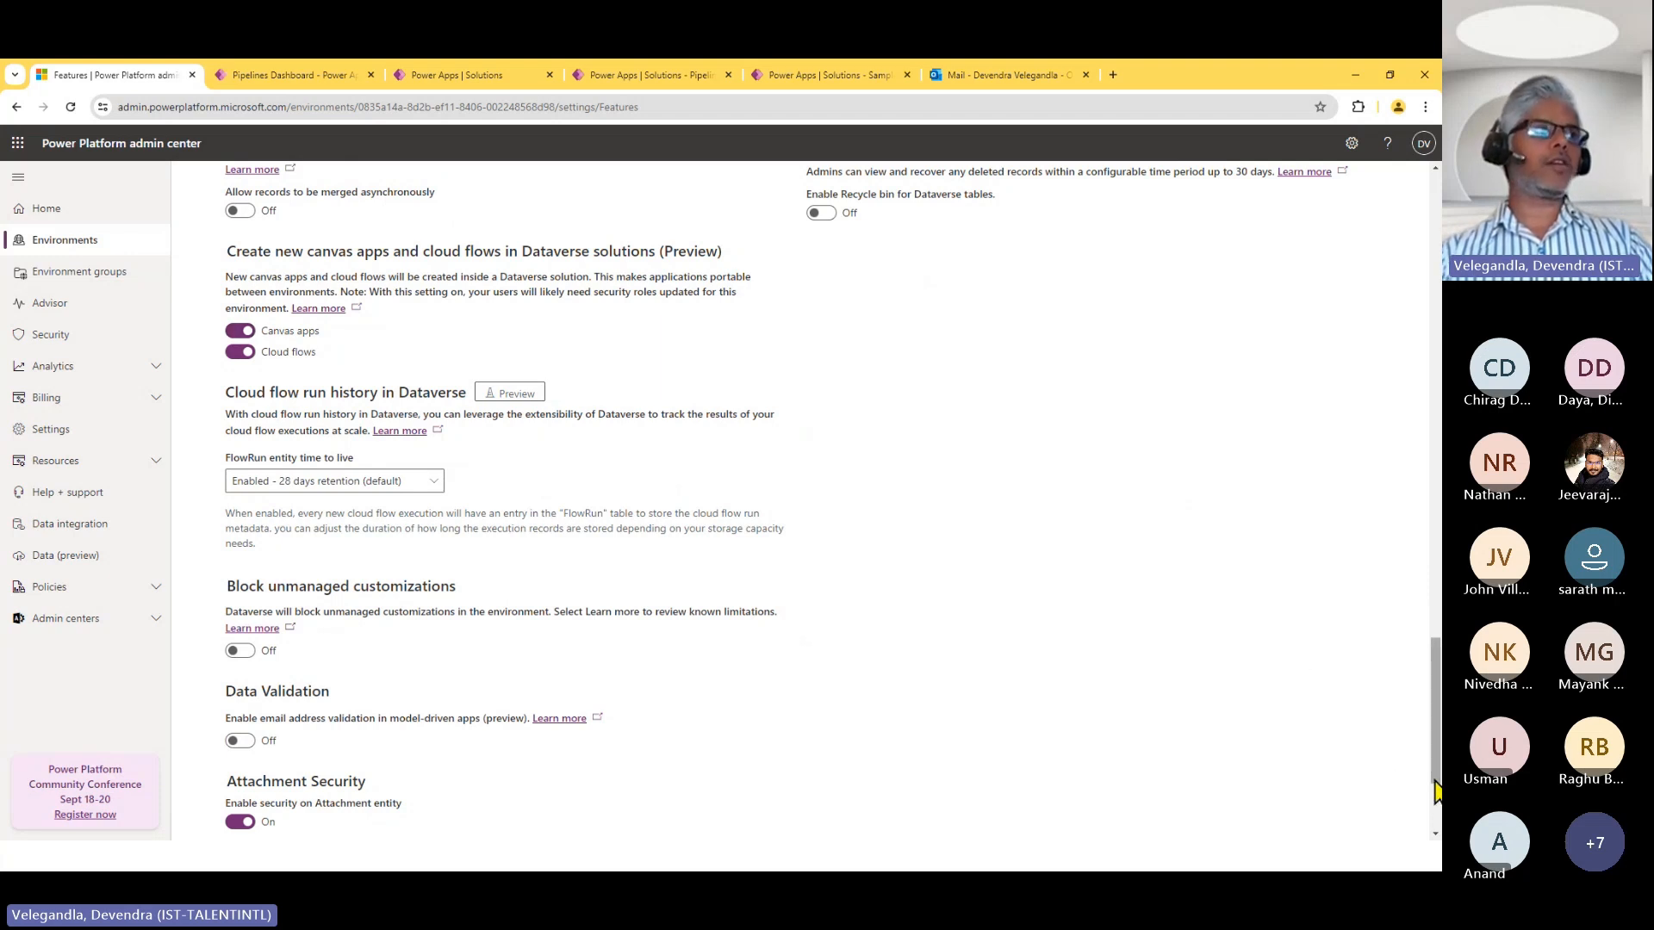
drag(1434, 777, 1434, 827)
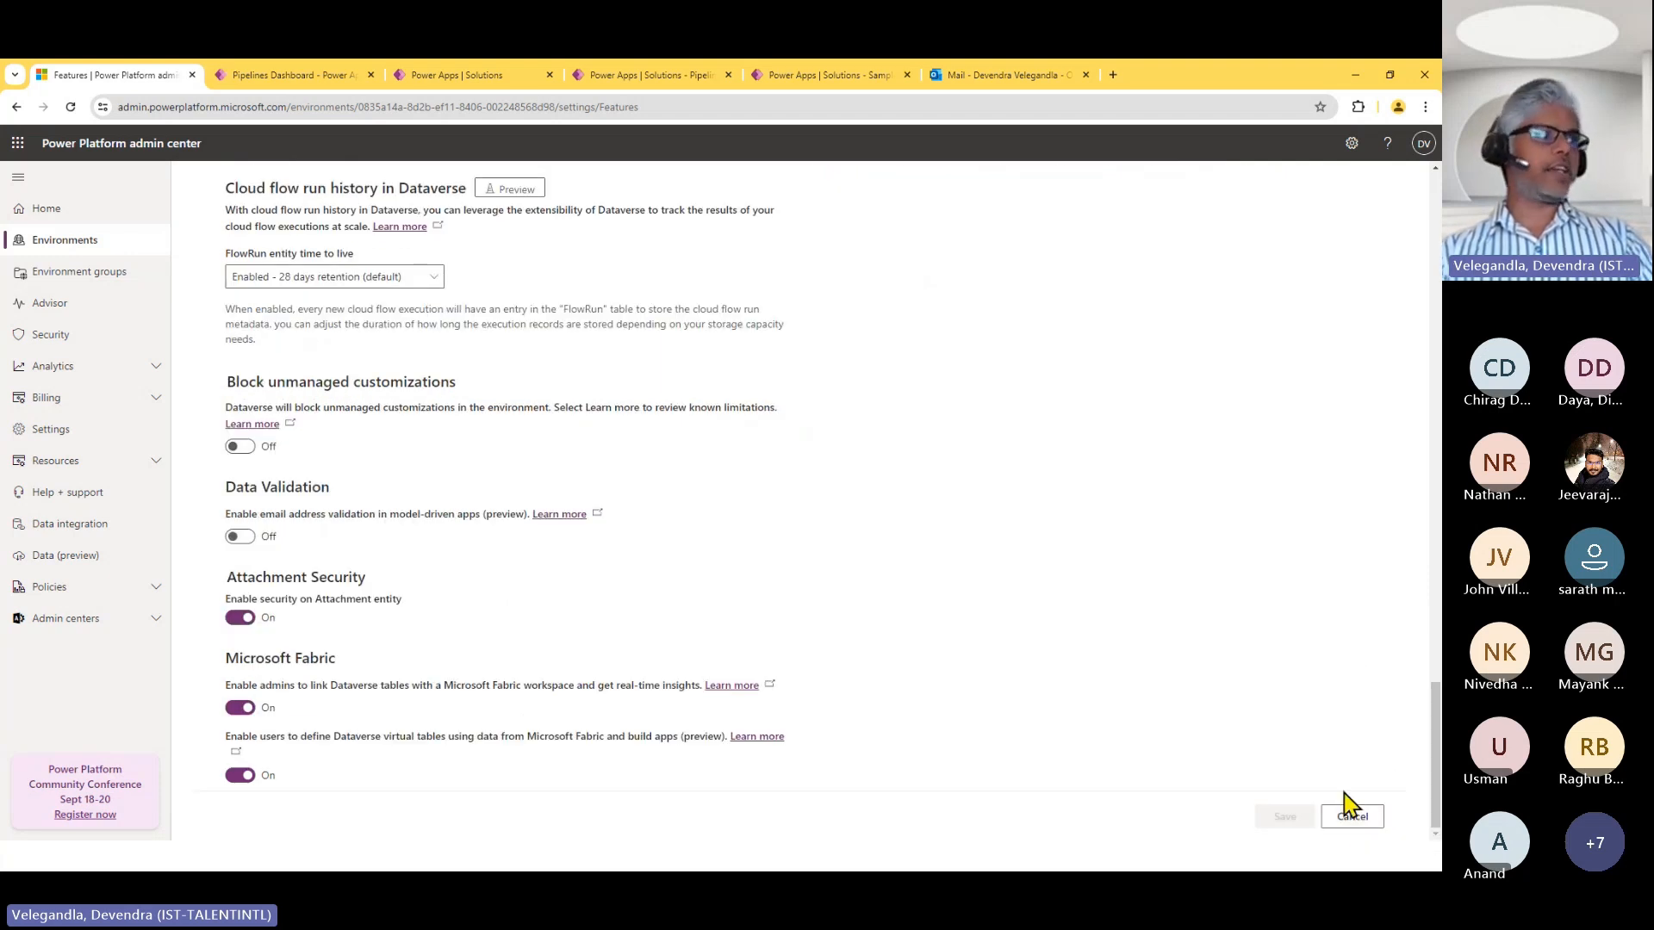
click(1366, 819)
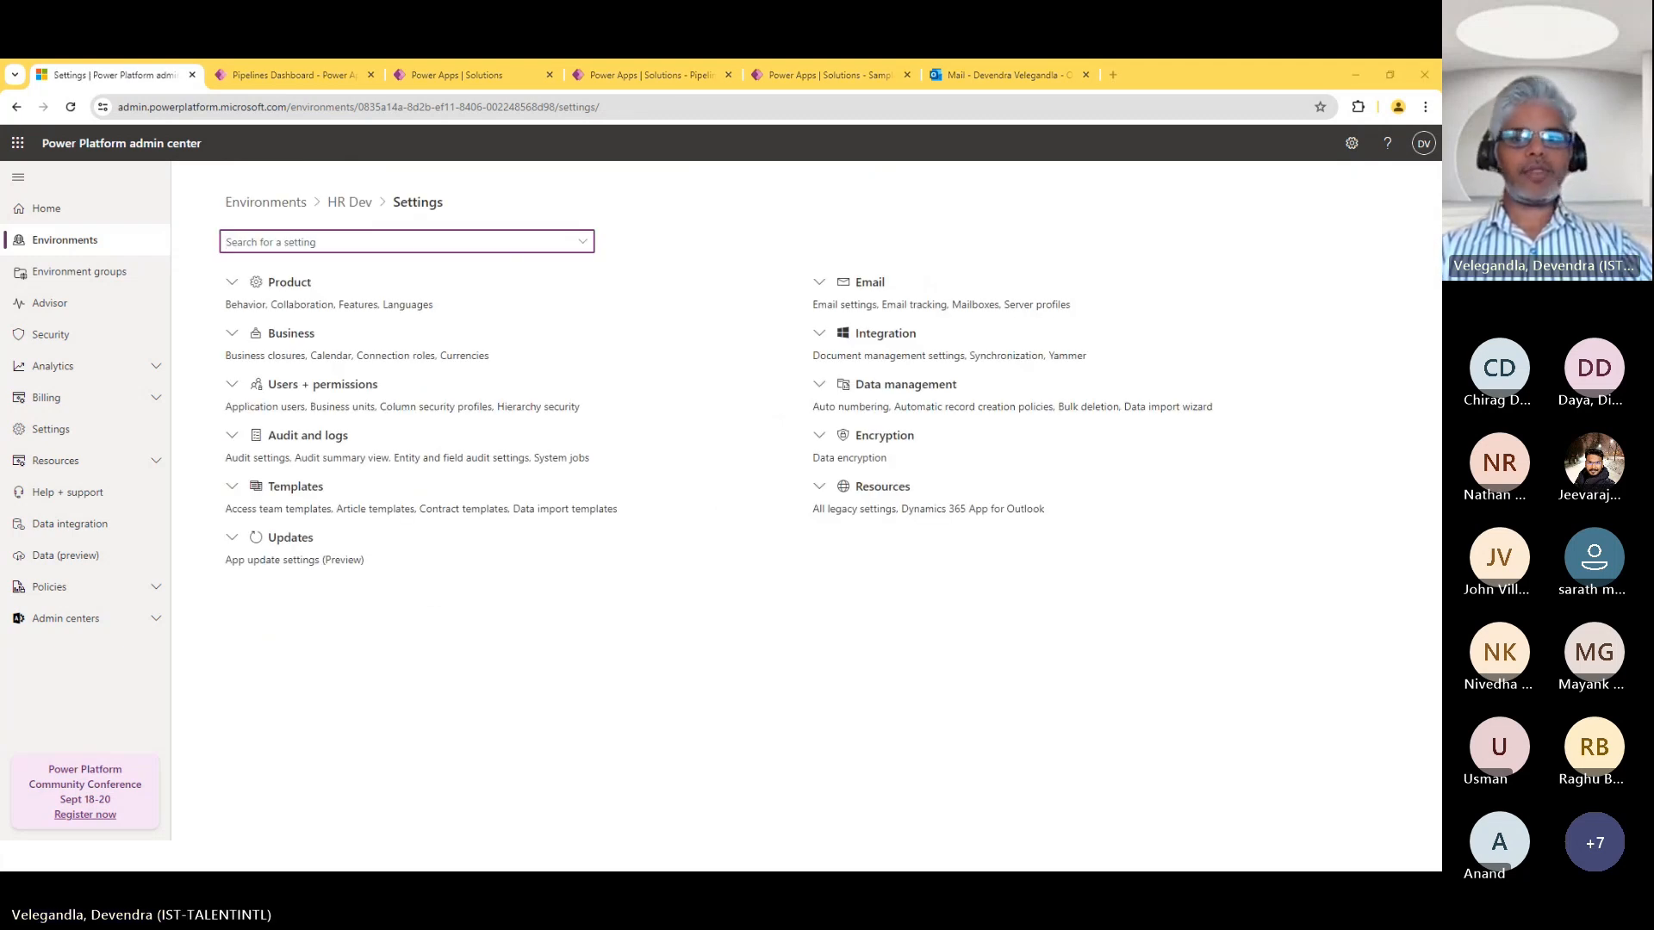
Switch to the Power Apps browser window for HR Dev and open the POCs preferred solution.
drag(2, 483, 798, 178)
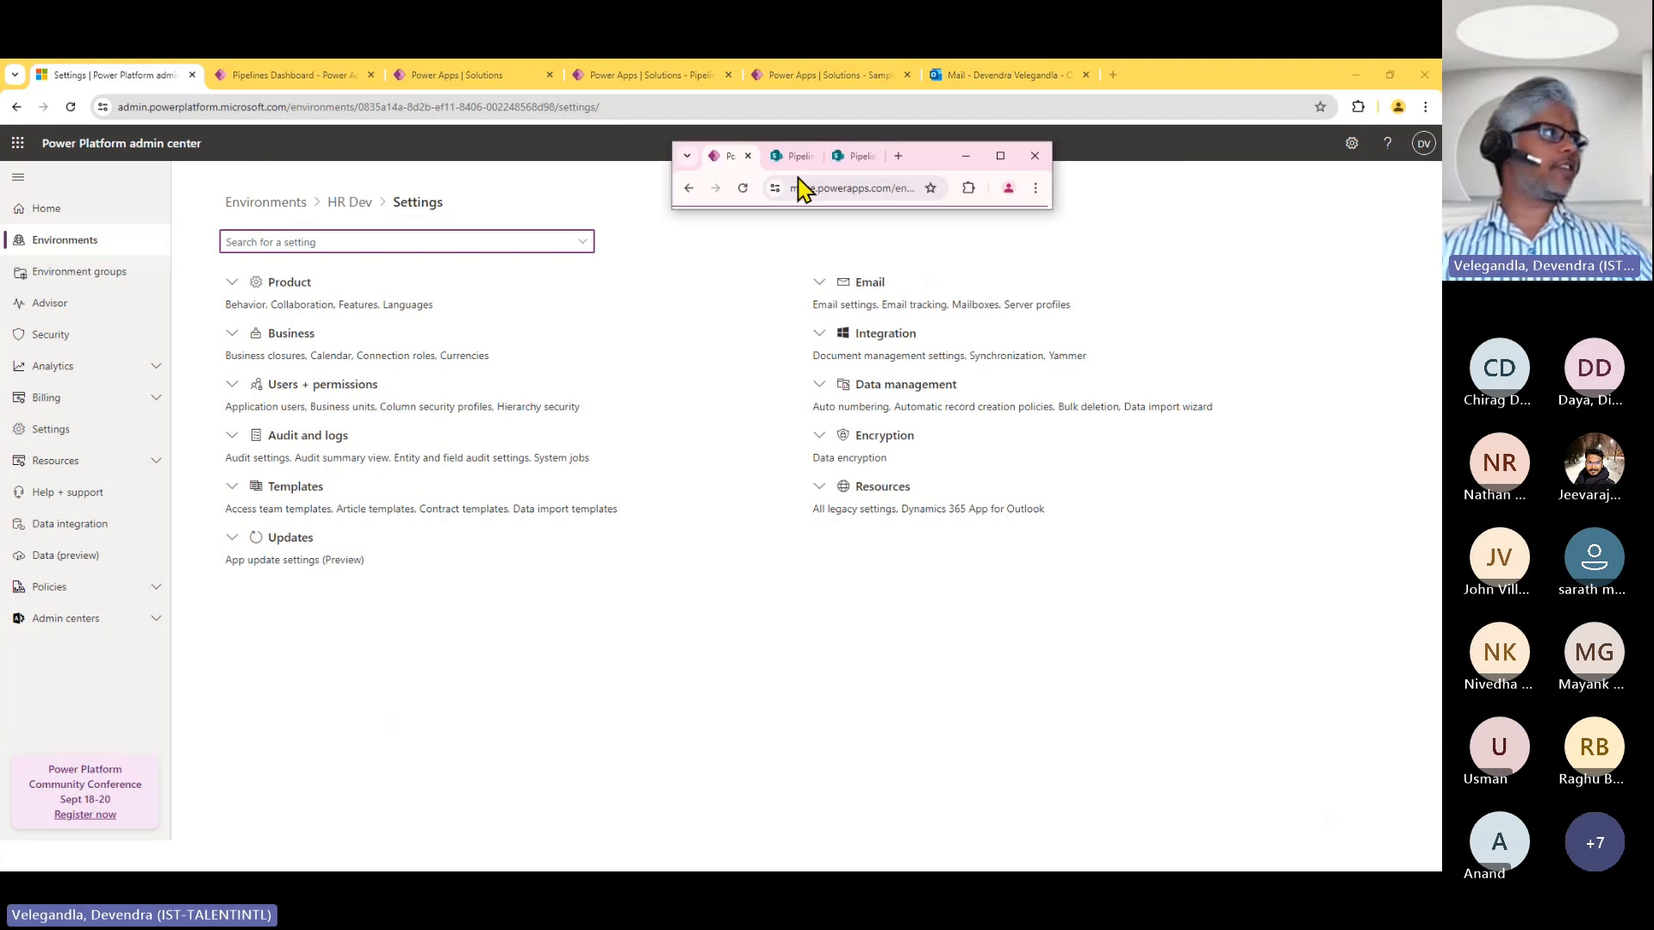
click(1000, 156)
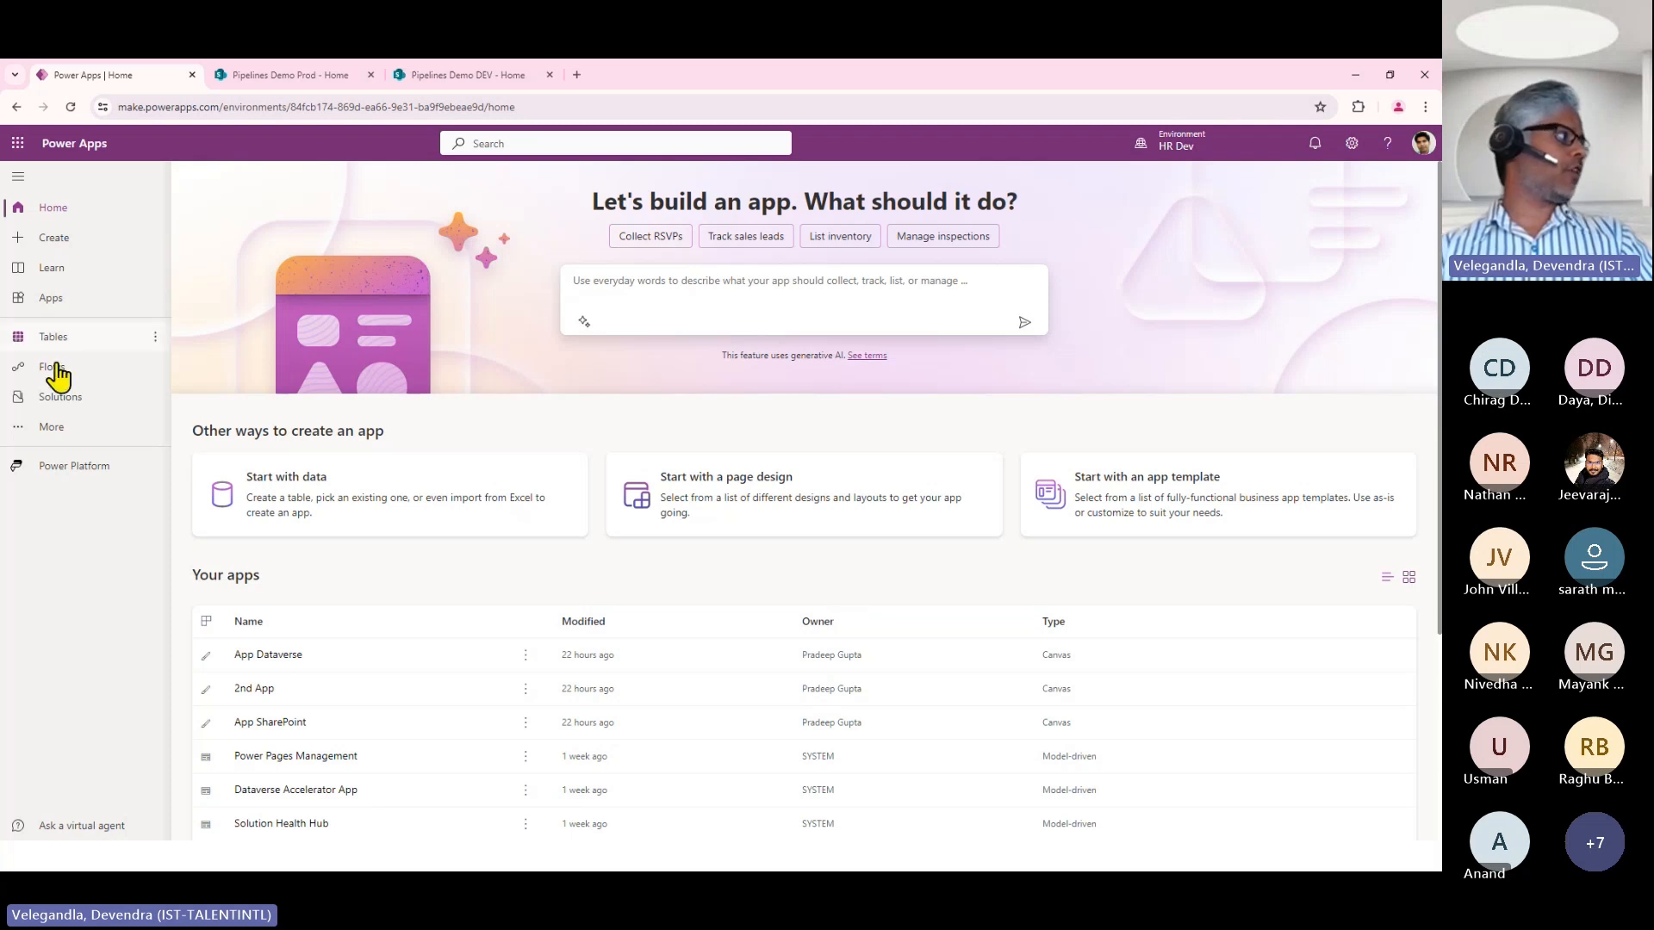
click(66, 397)
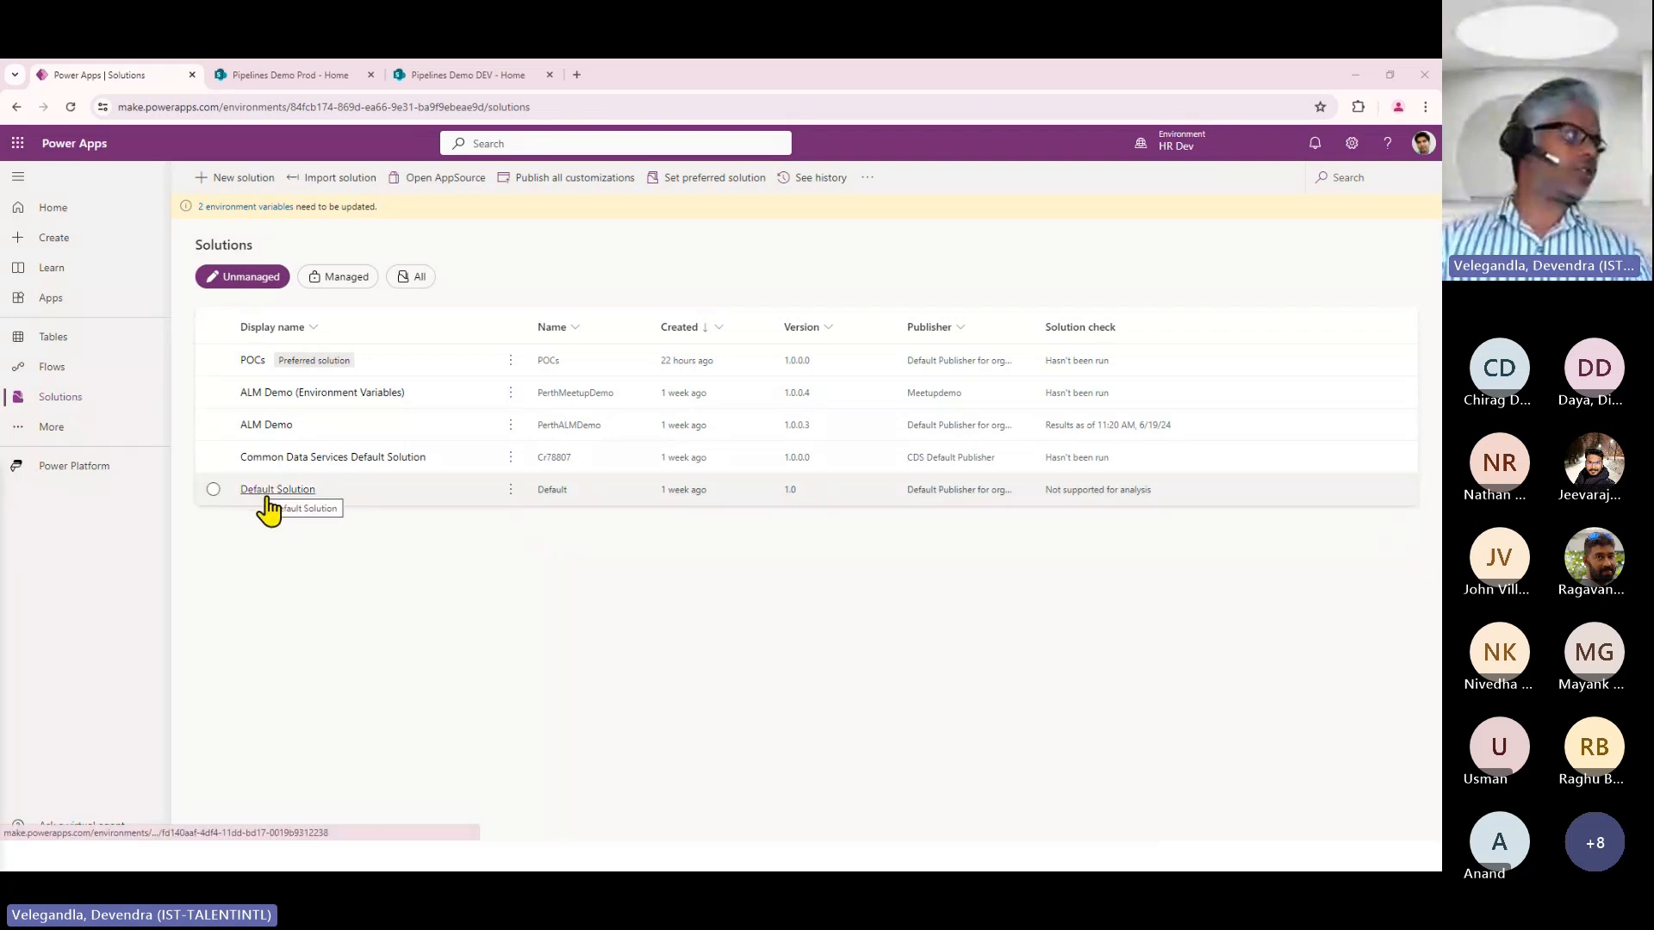
click(259, 362)
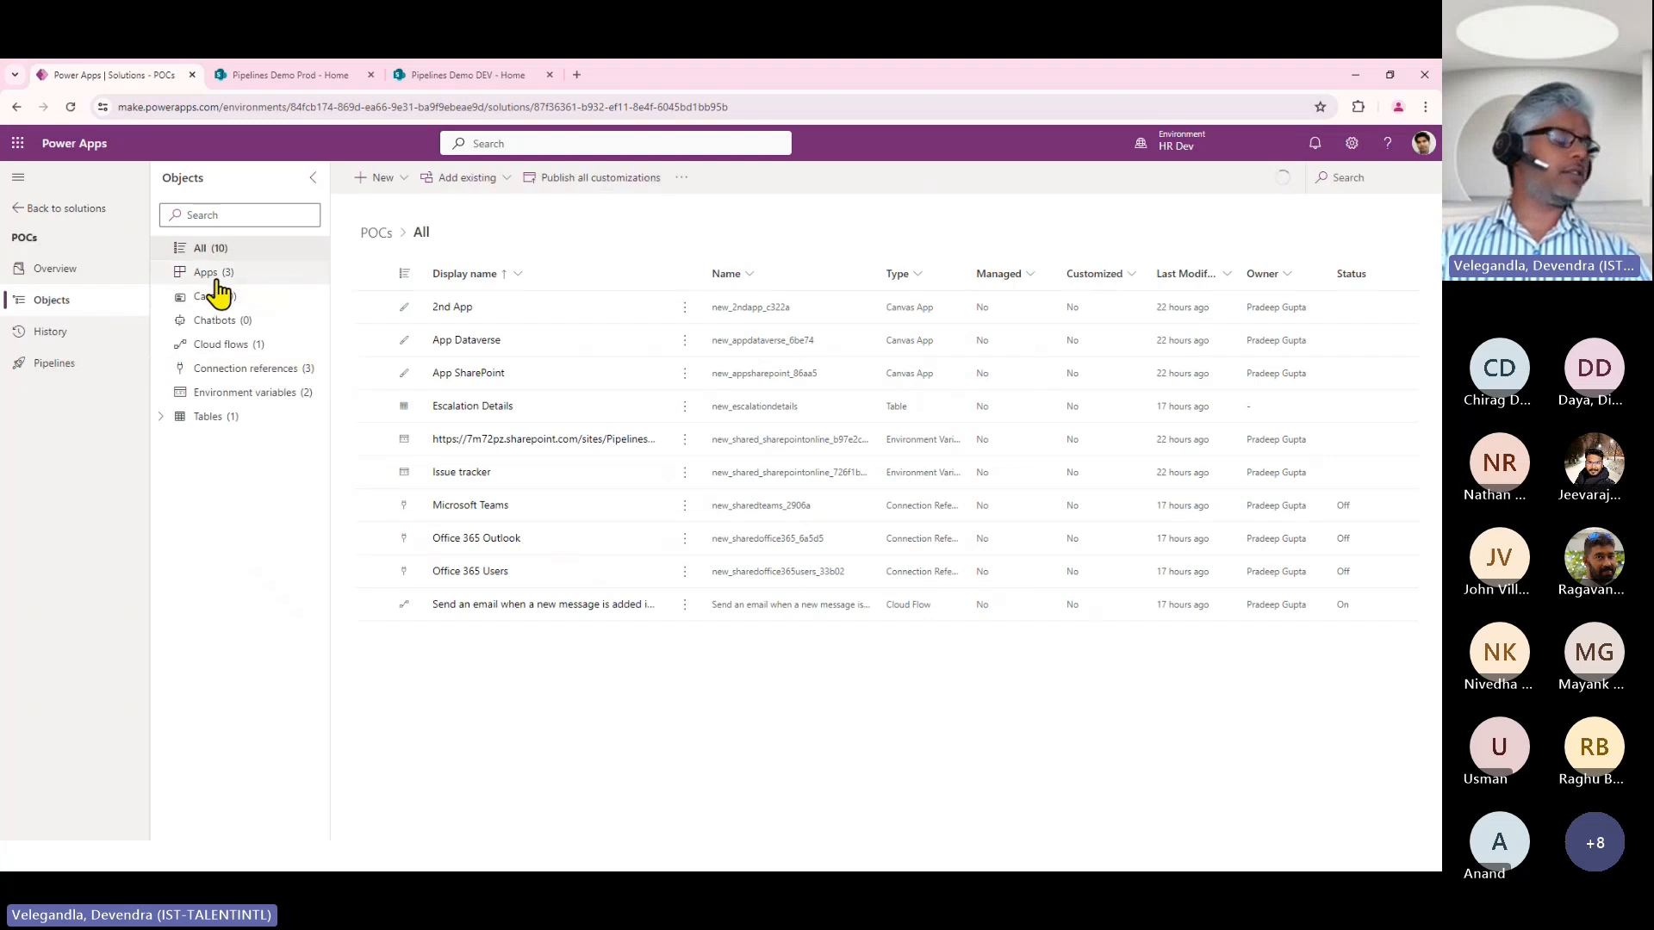
Review the apps and cloud flows in the POCs solution and return to the solutions list.
click(218, 281)
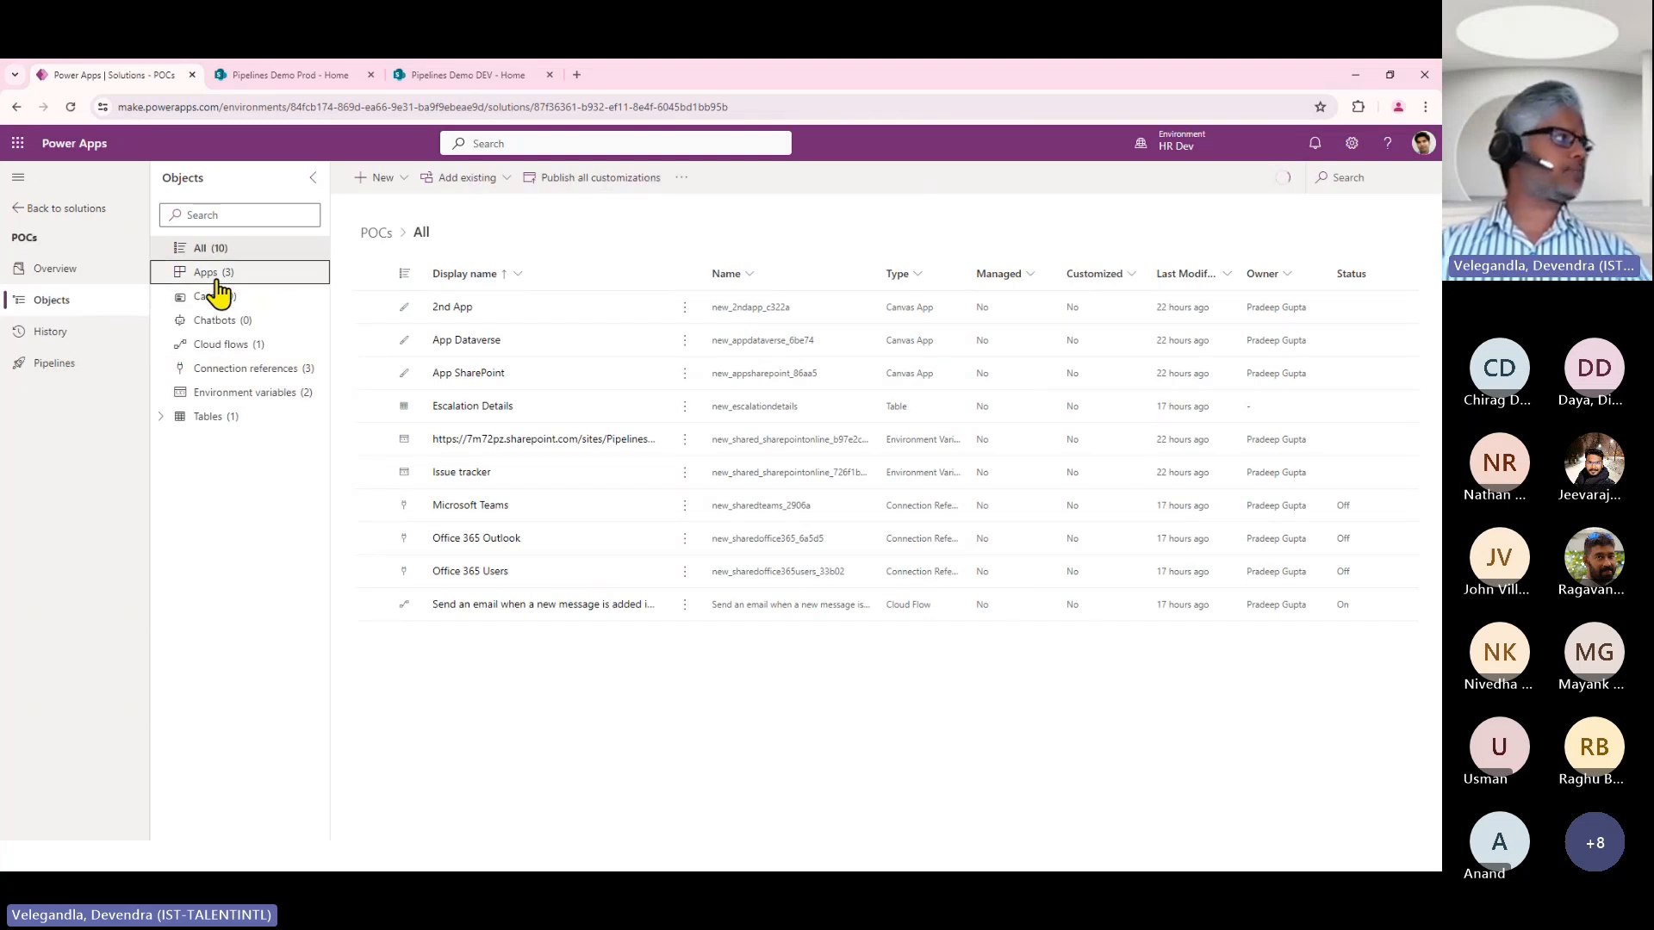
click(245, 346)
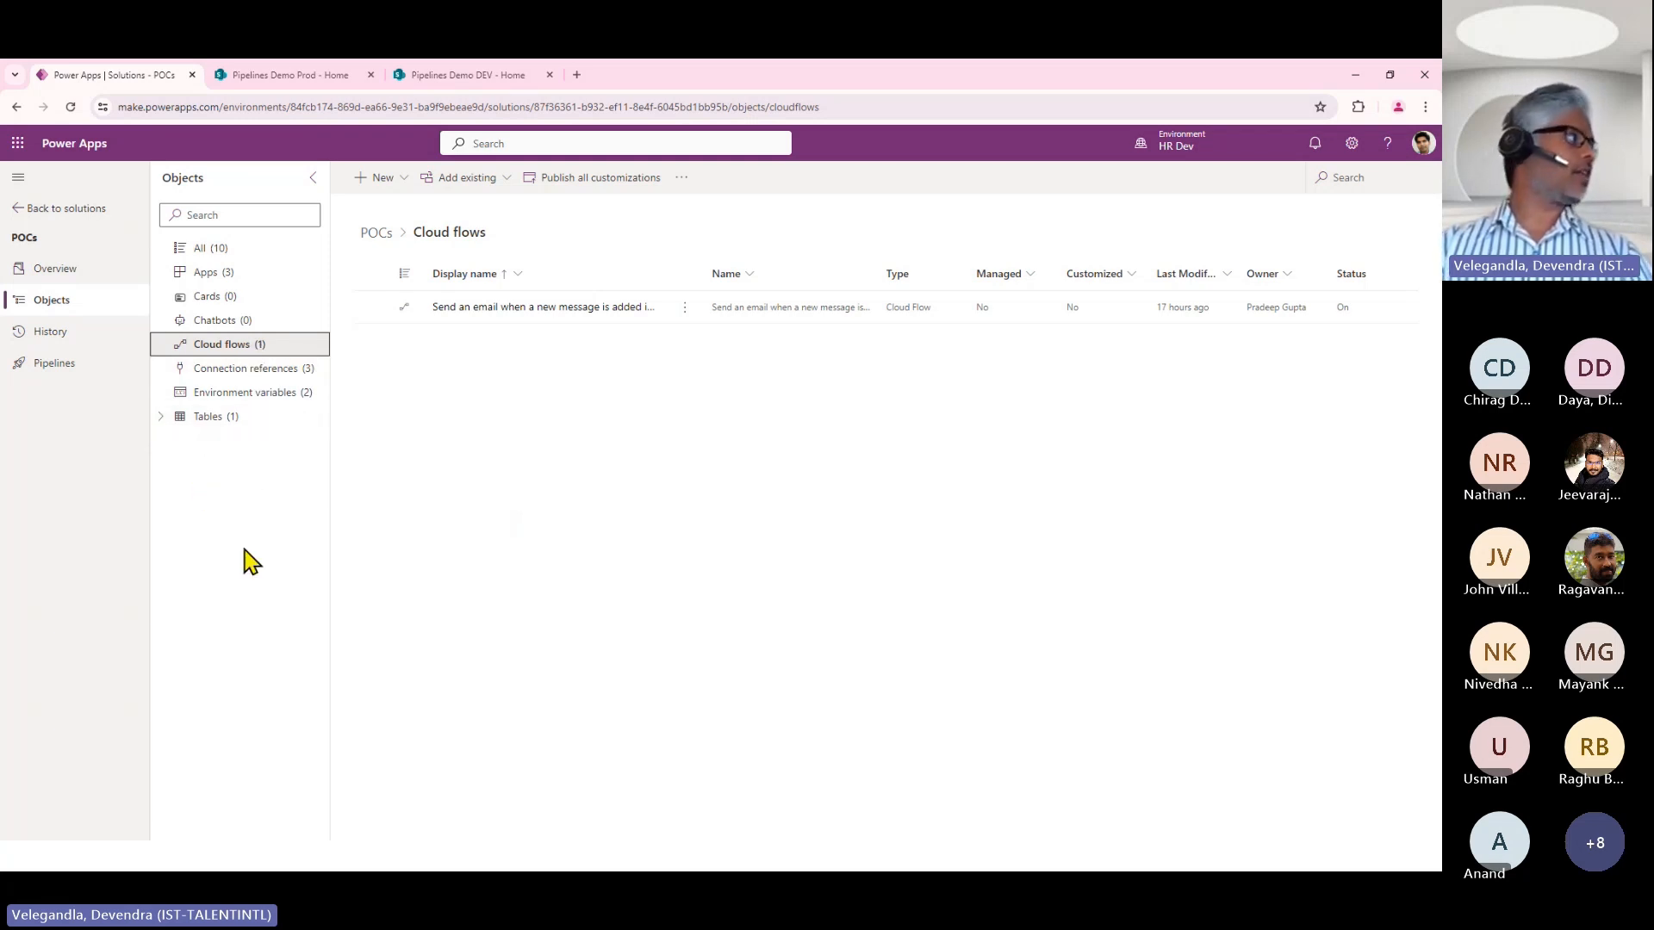
click(16, 211)
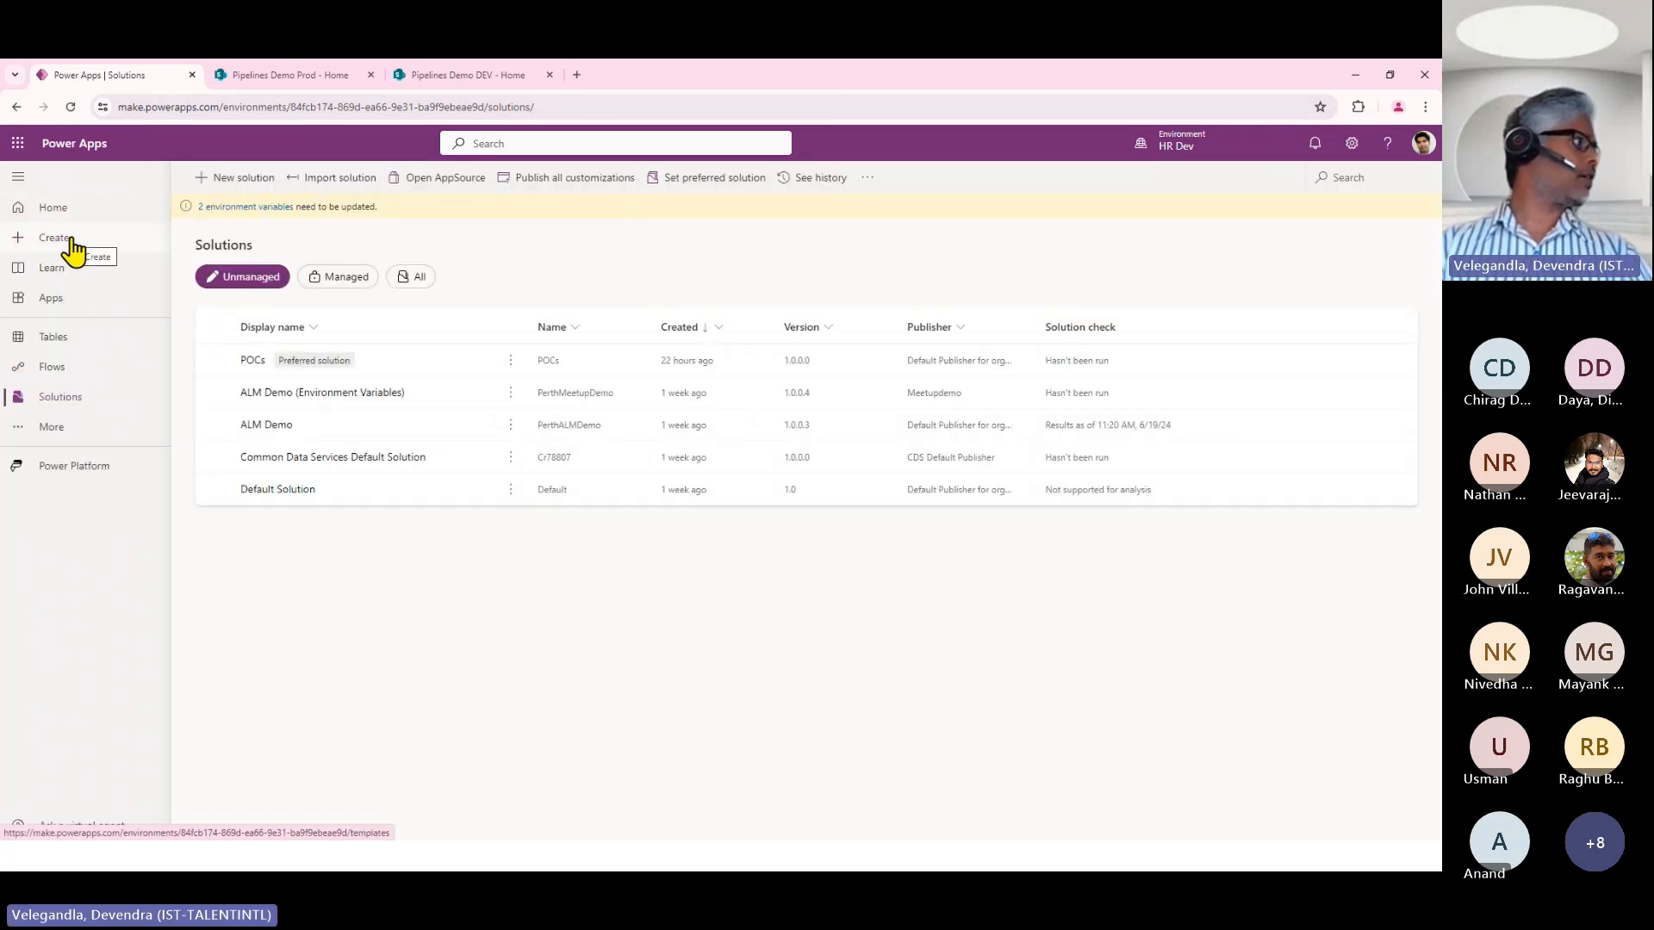
Start a new Dataverse table outside any solution using the option to describe it to Copilot.
click(73, 250)
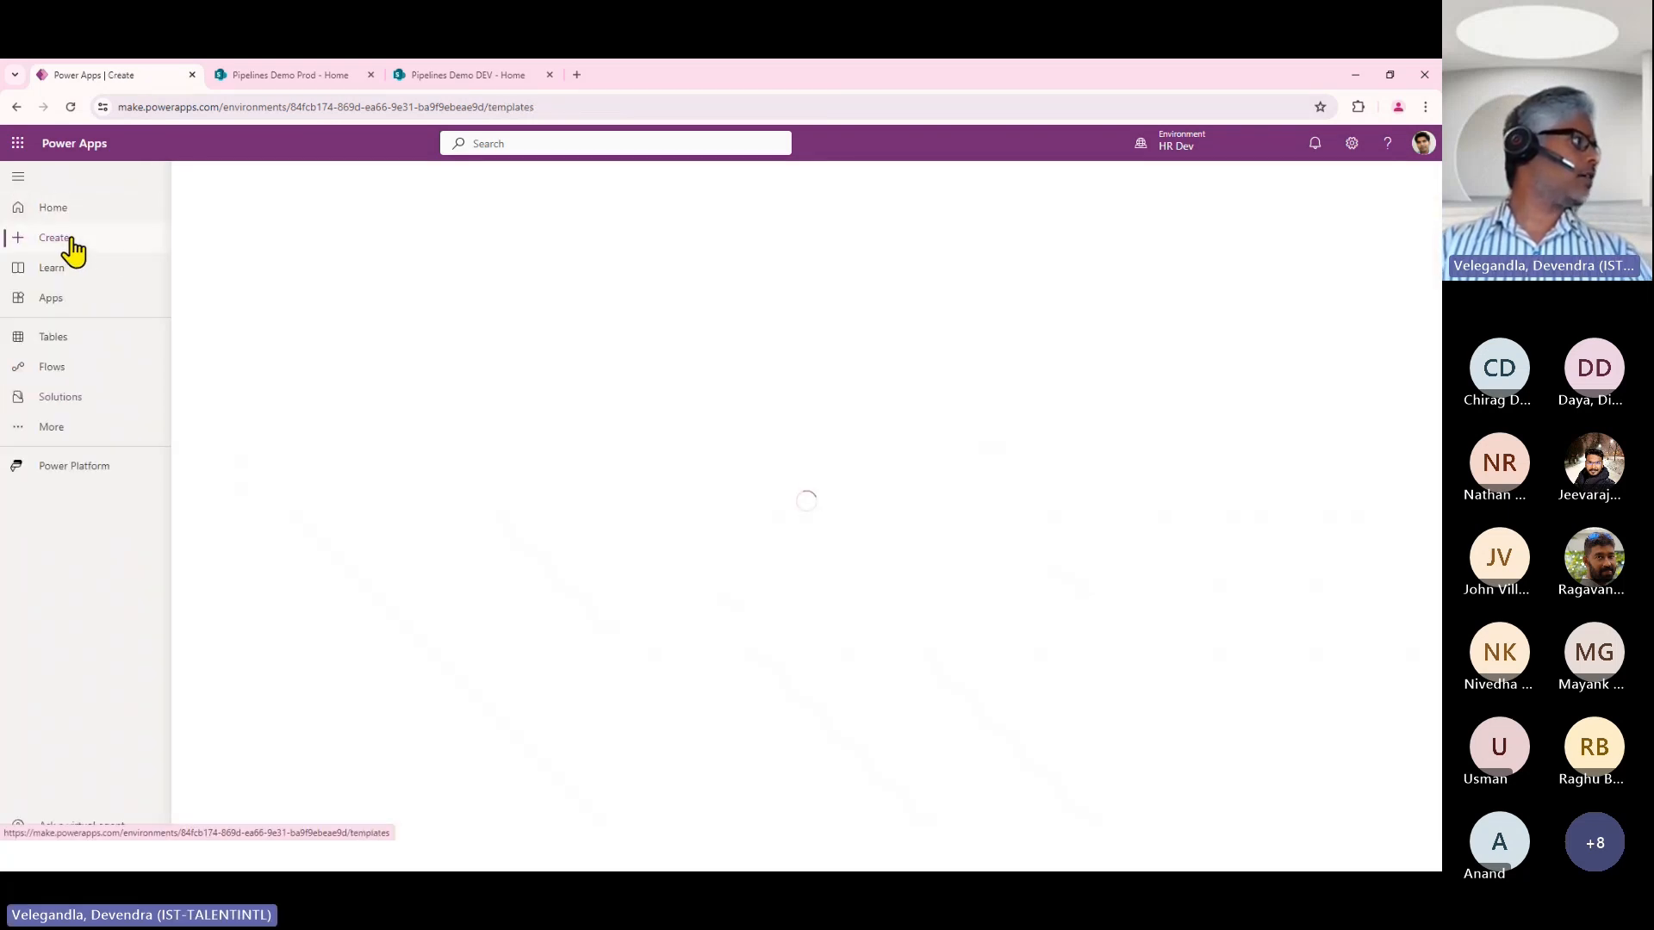
click(54, 337)
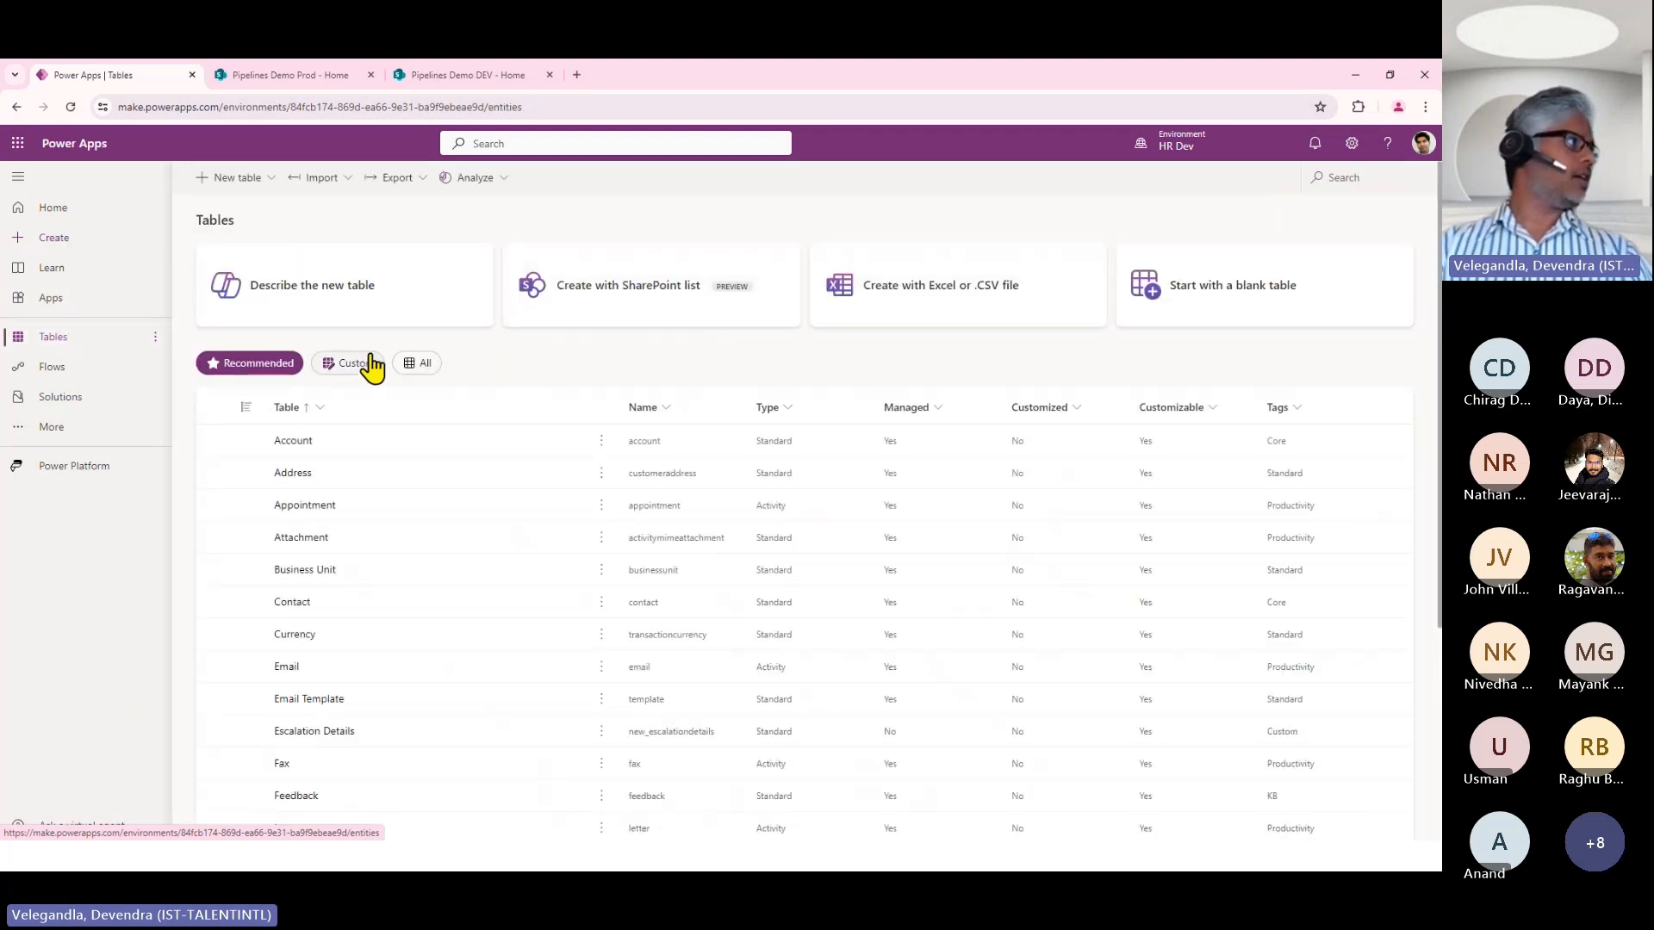
click(251, 177)
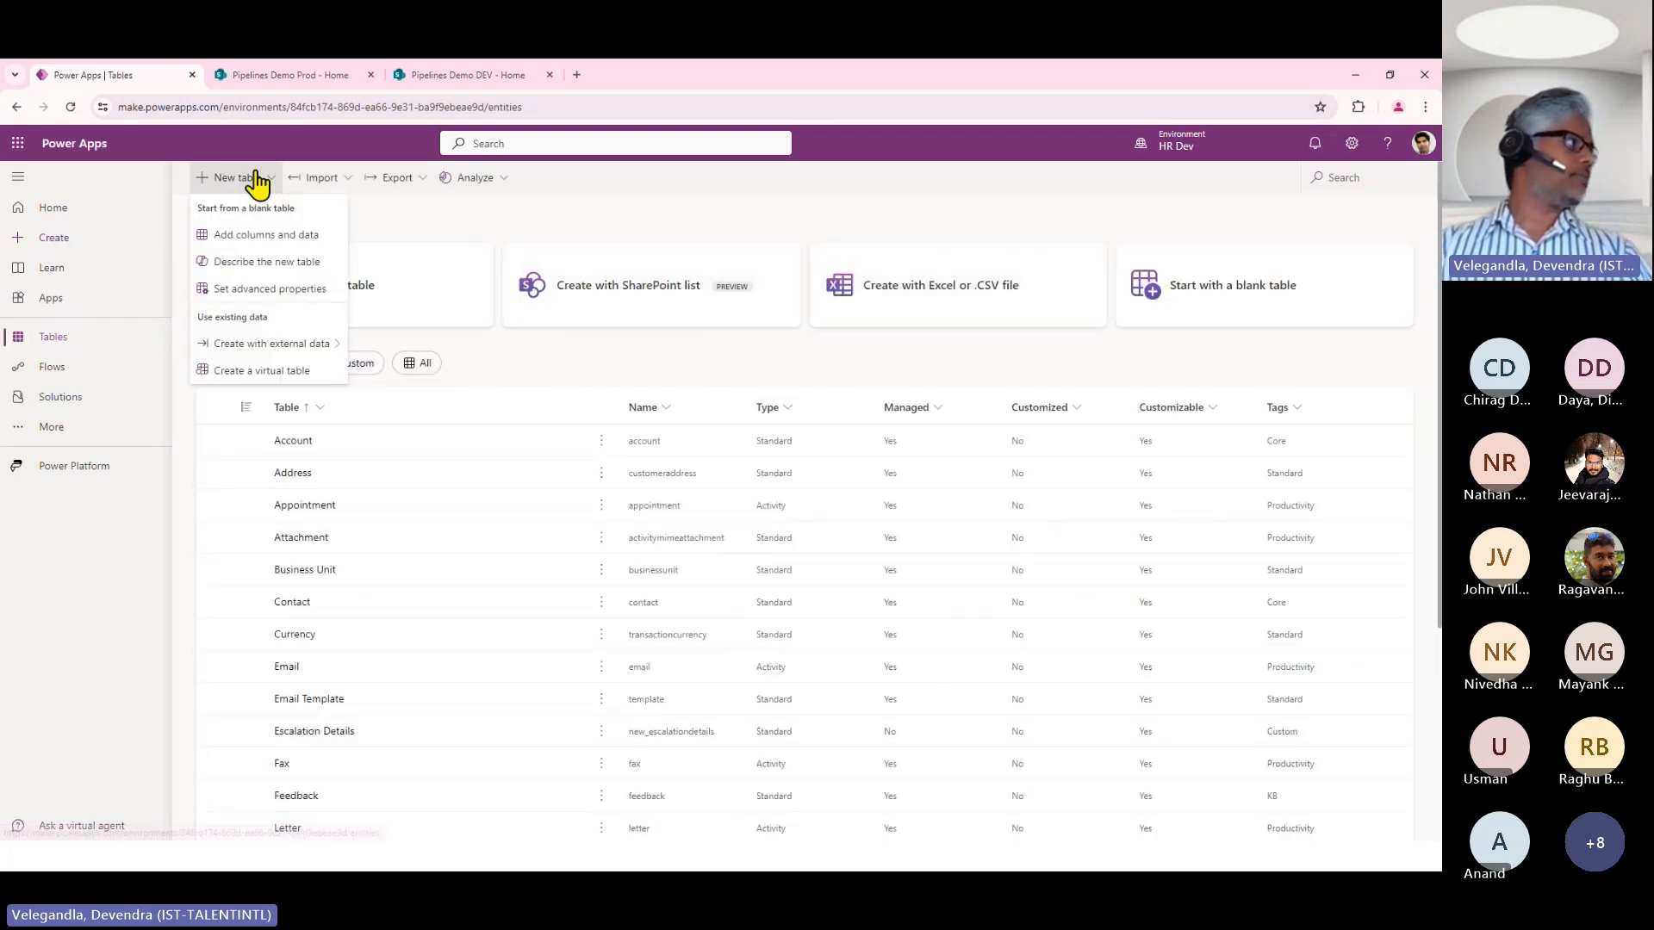
click(279, 264)
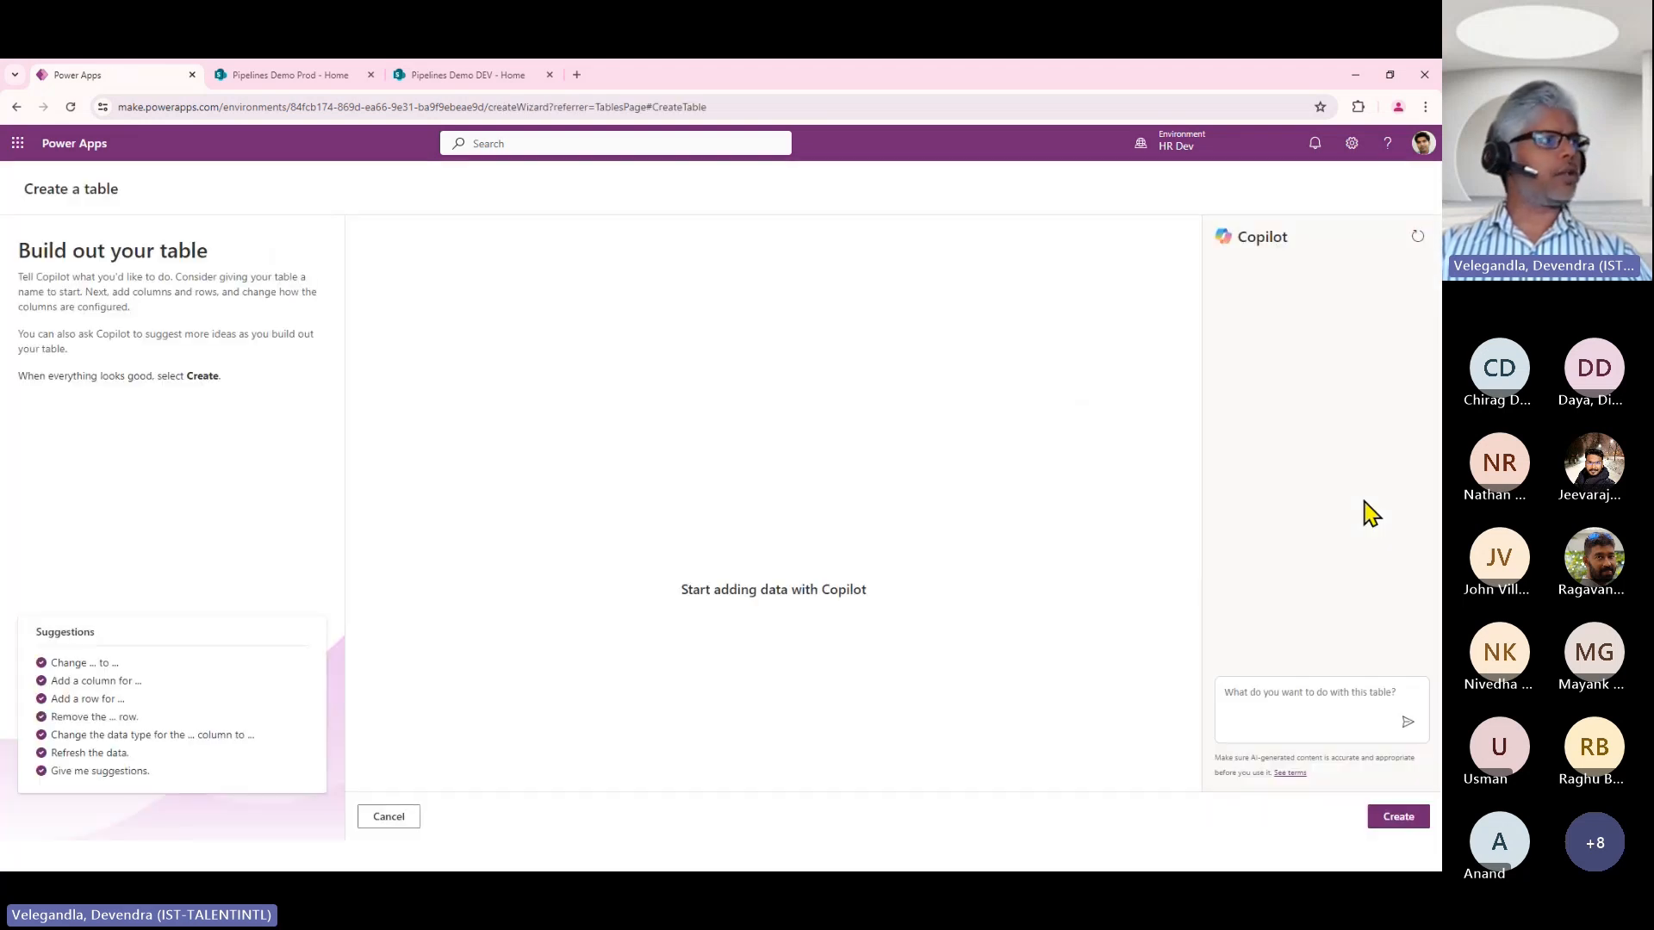
Have Copilot draft the table from the prompt "Create a Table to store incidents" and create the proposed Incidents table.
click(1287, 700)
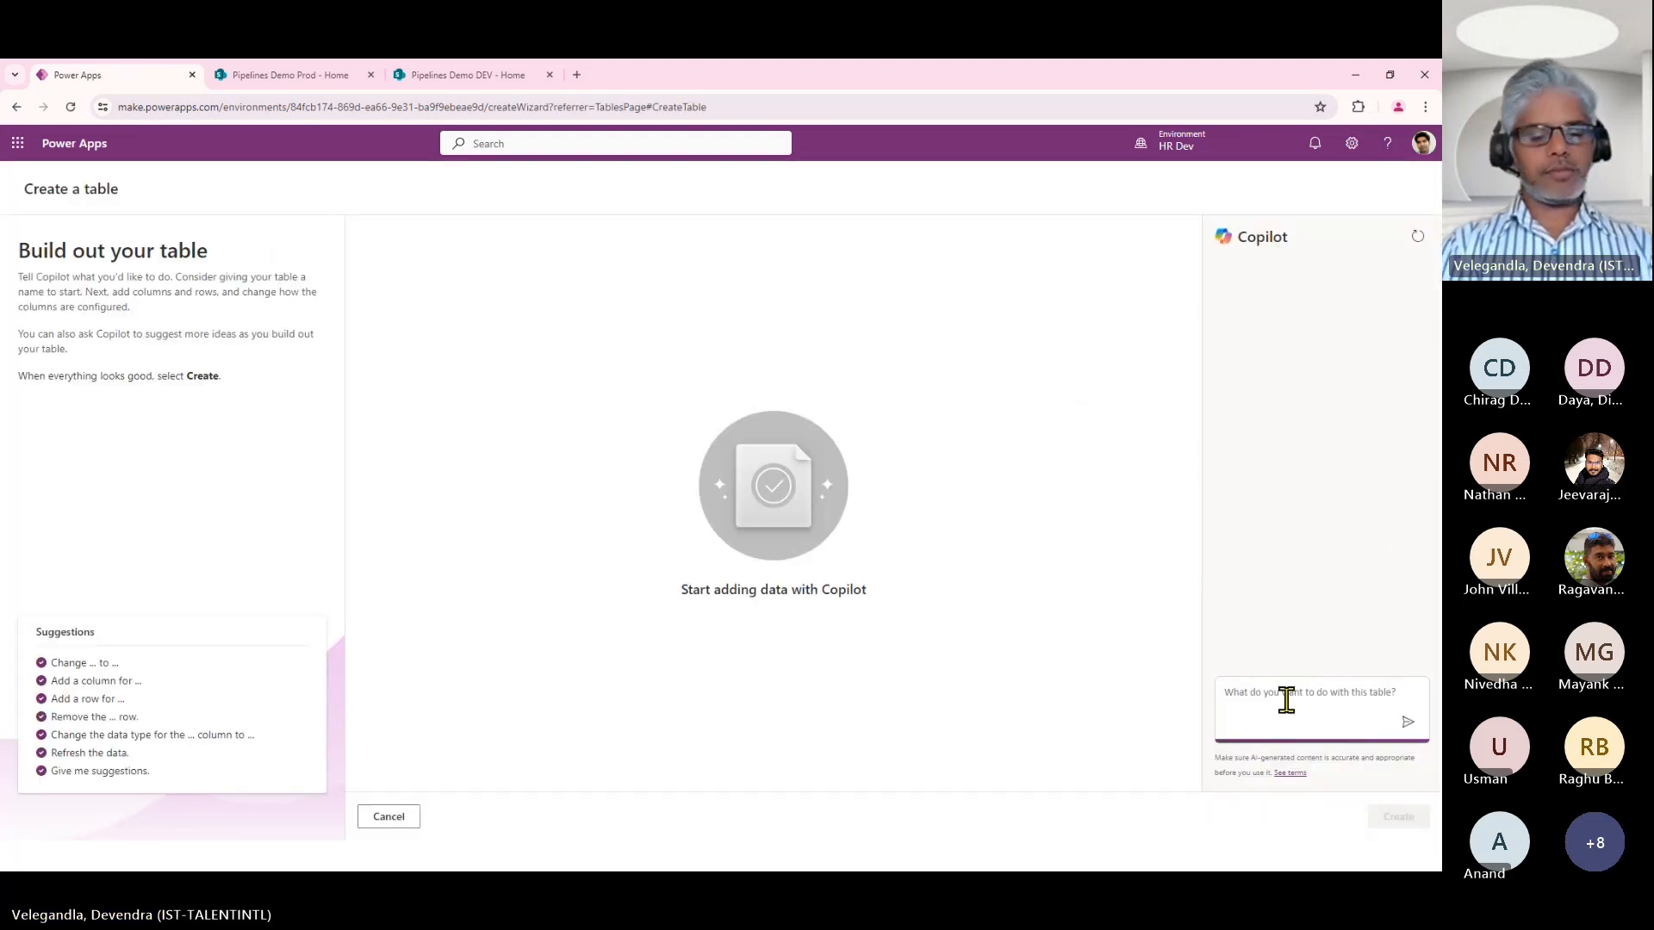
text(CReat)
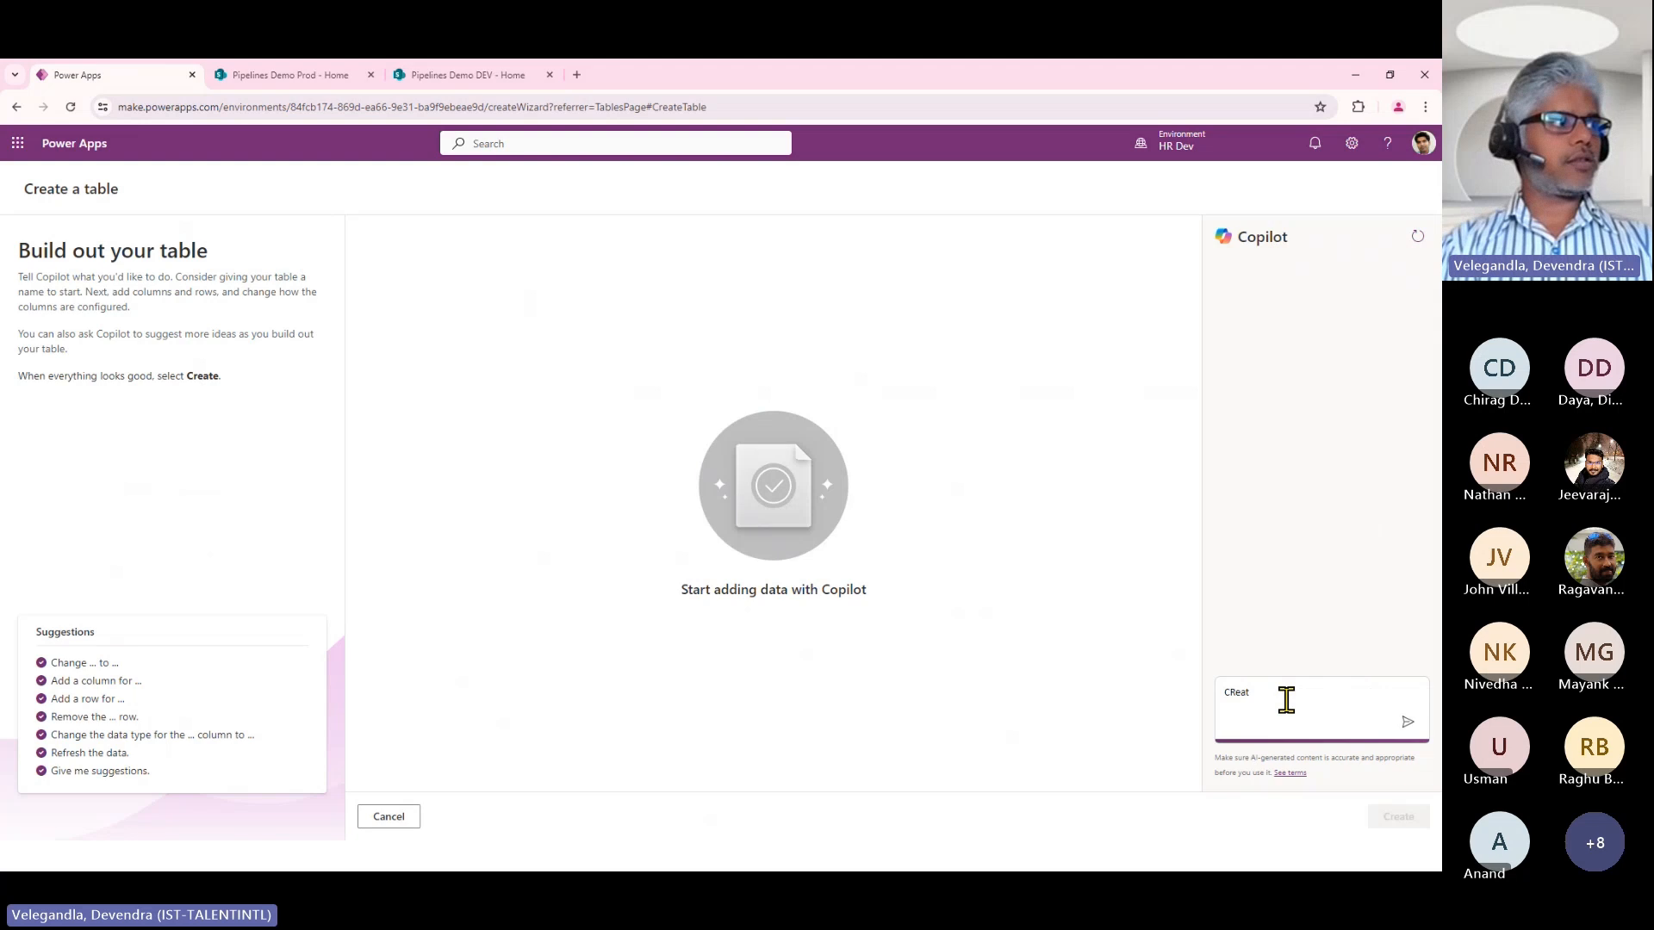
key(BackSpace)
key(BackSpace)
key(BackSpace)
key(BackSpace)
key(BackSpace)
text(Create a )
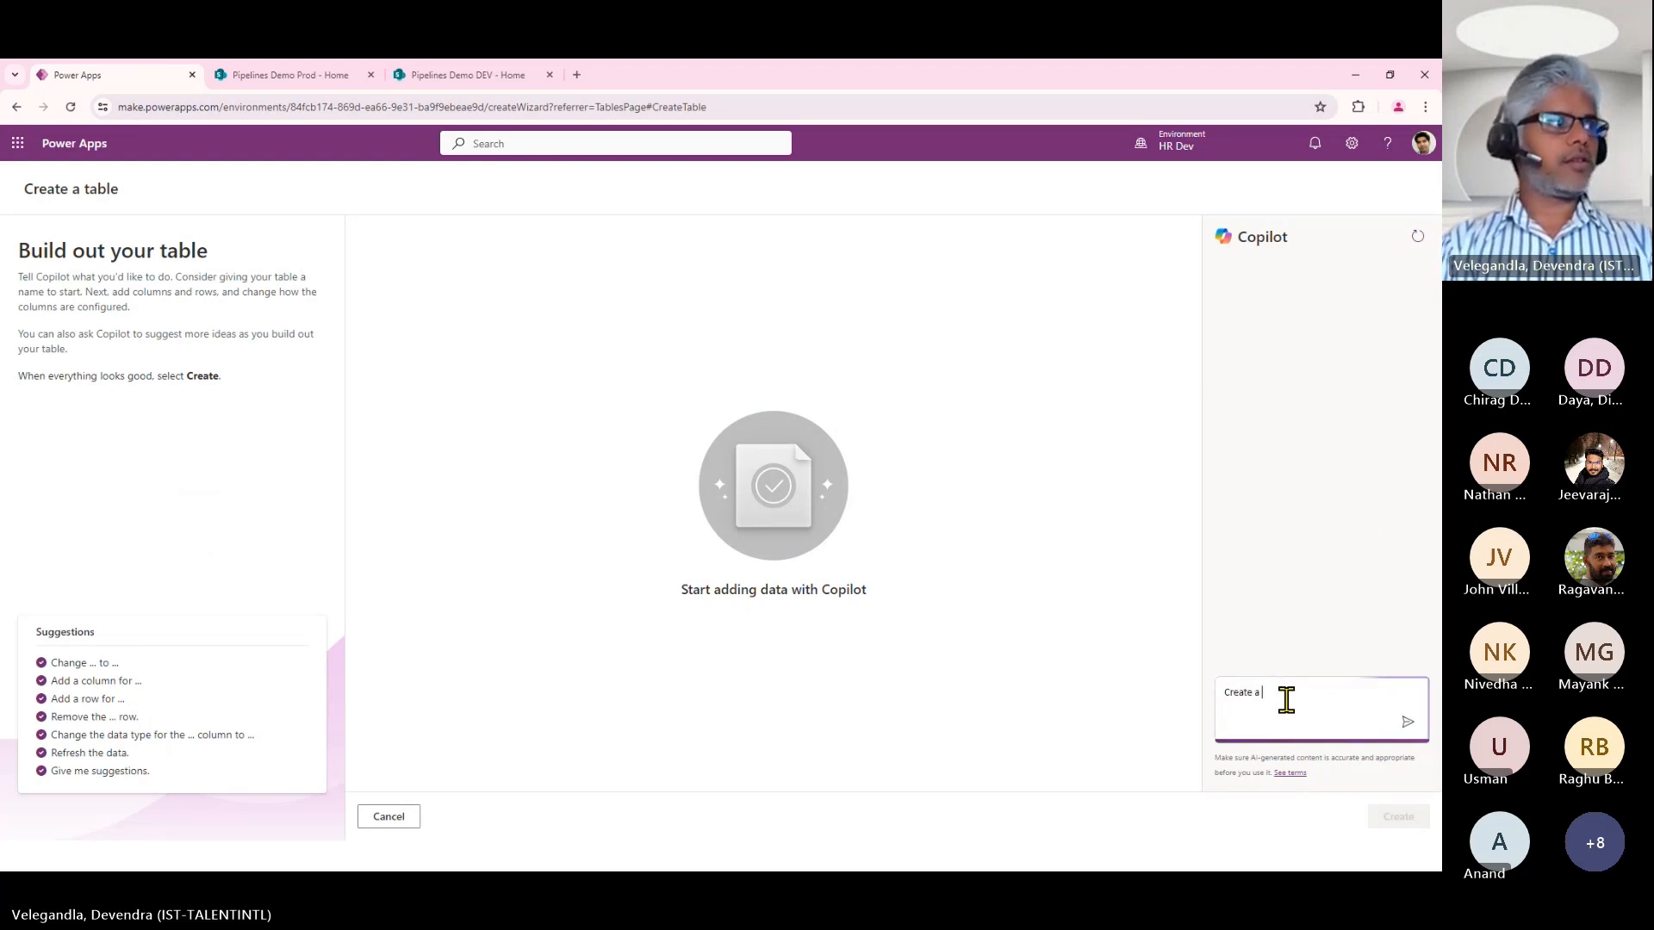
text(Table to s)
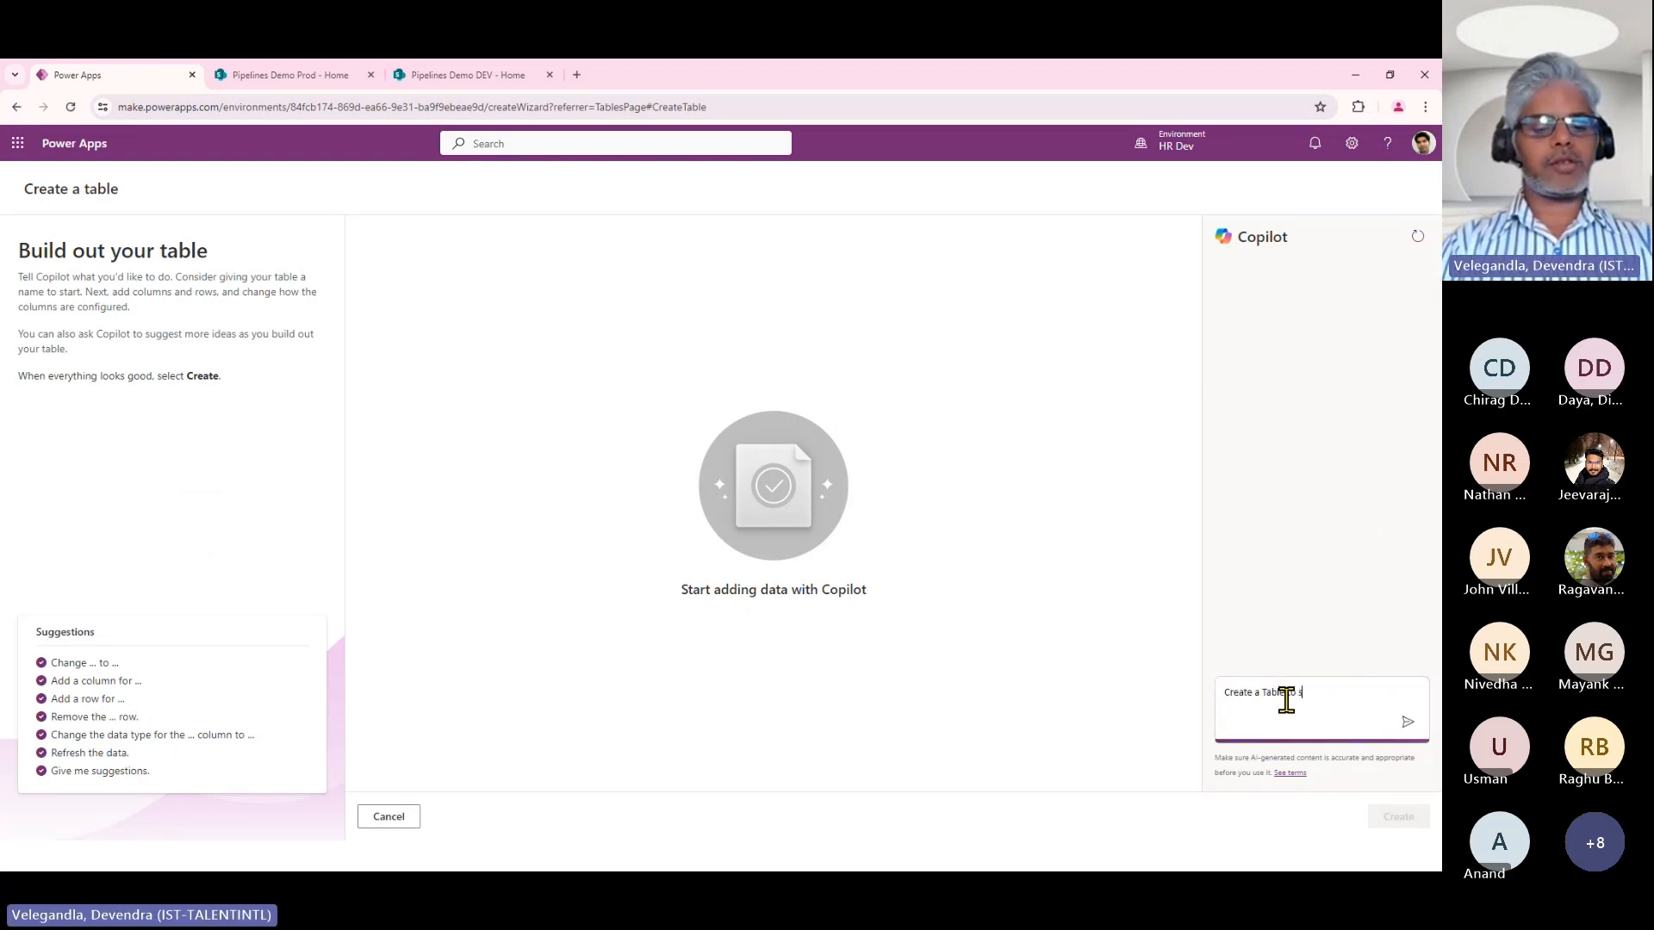
text(tore)
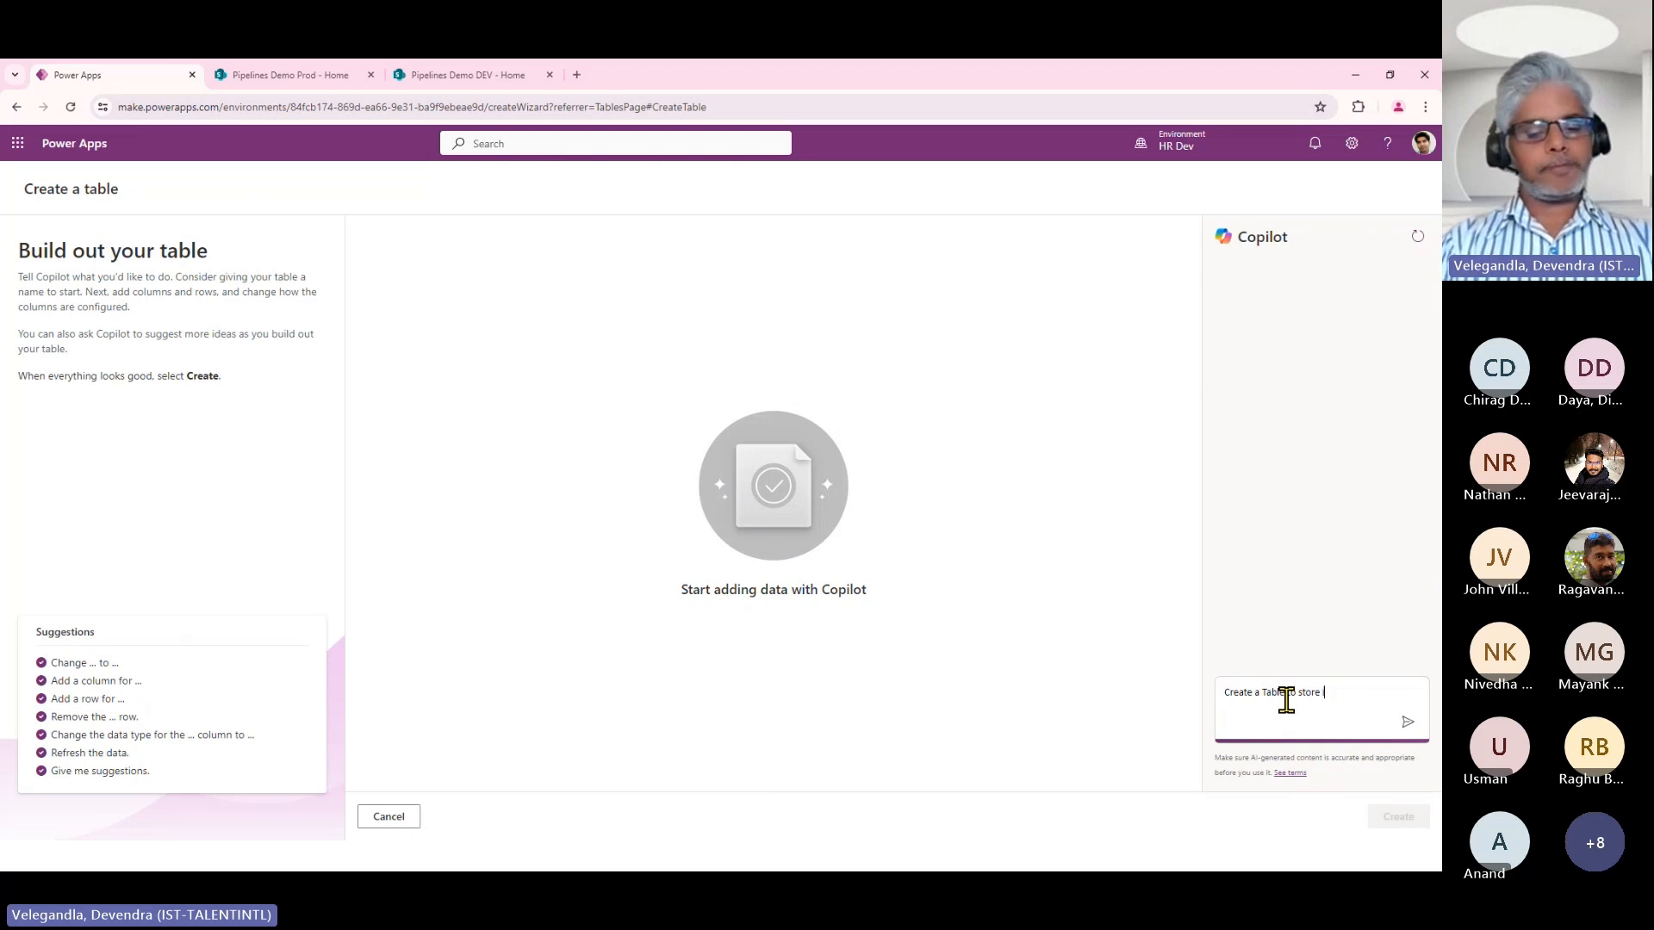
text( incidents)
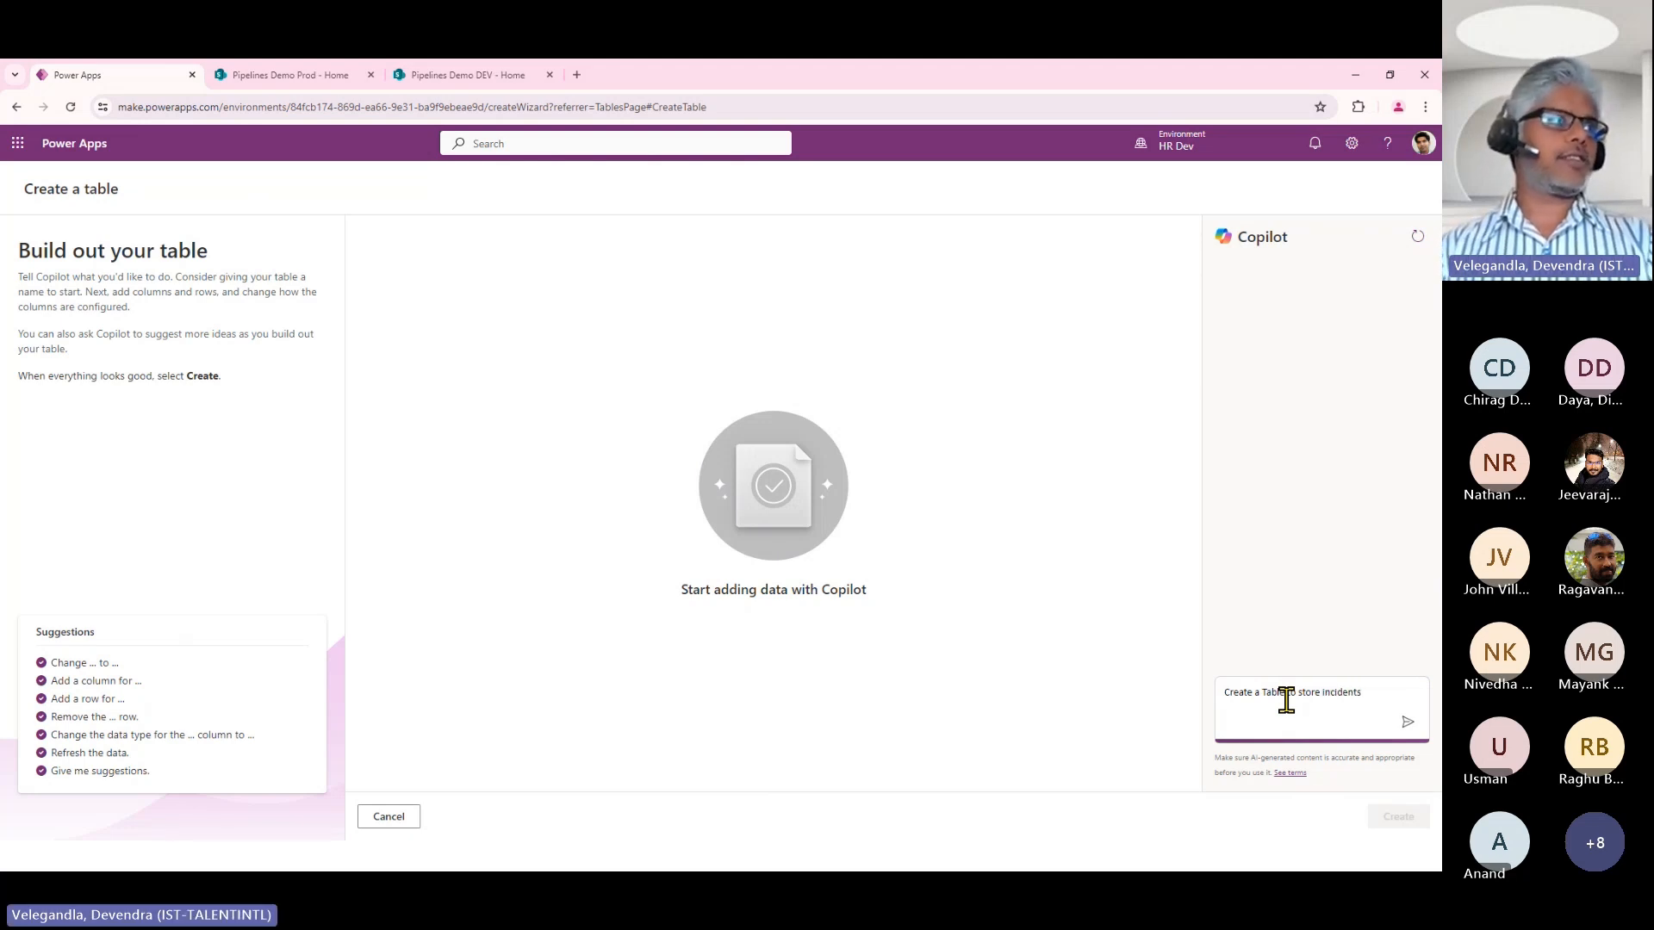
click(1408, 724)
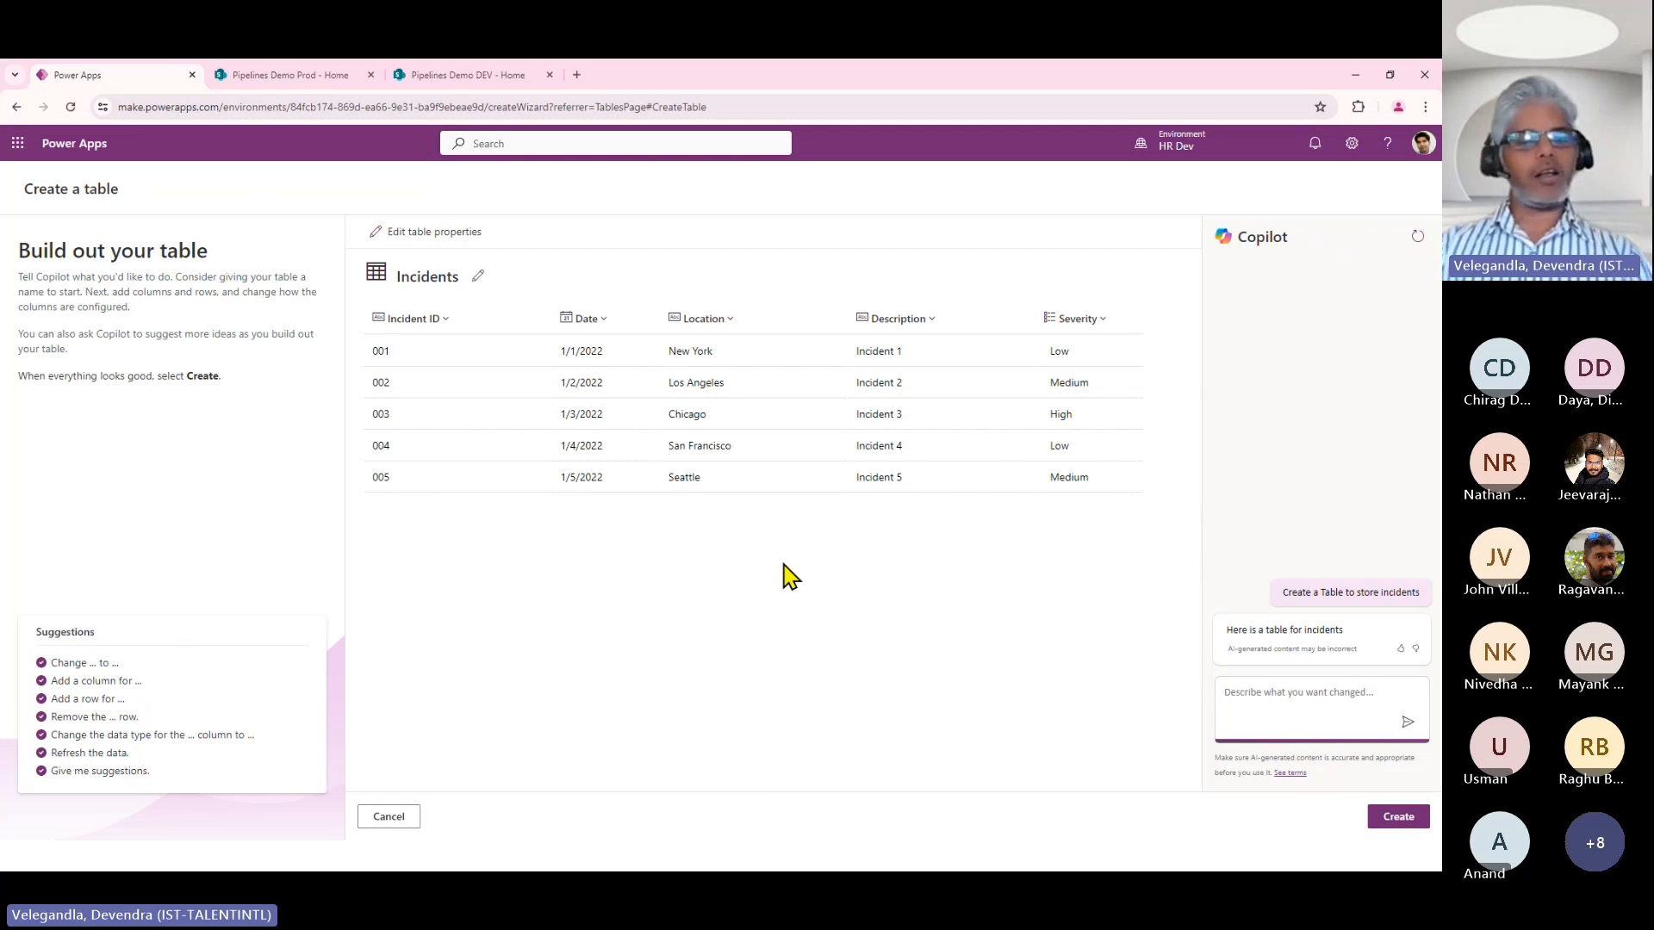
click(1397, 817)
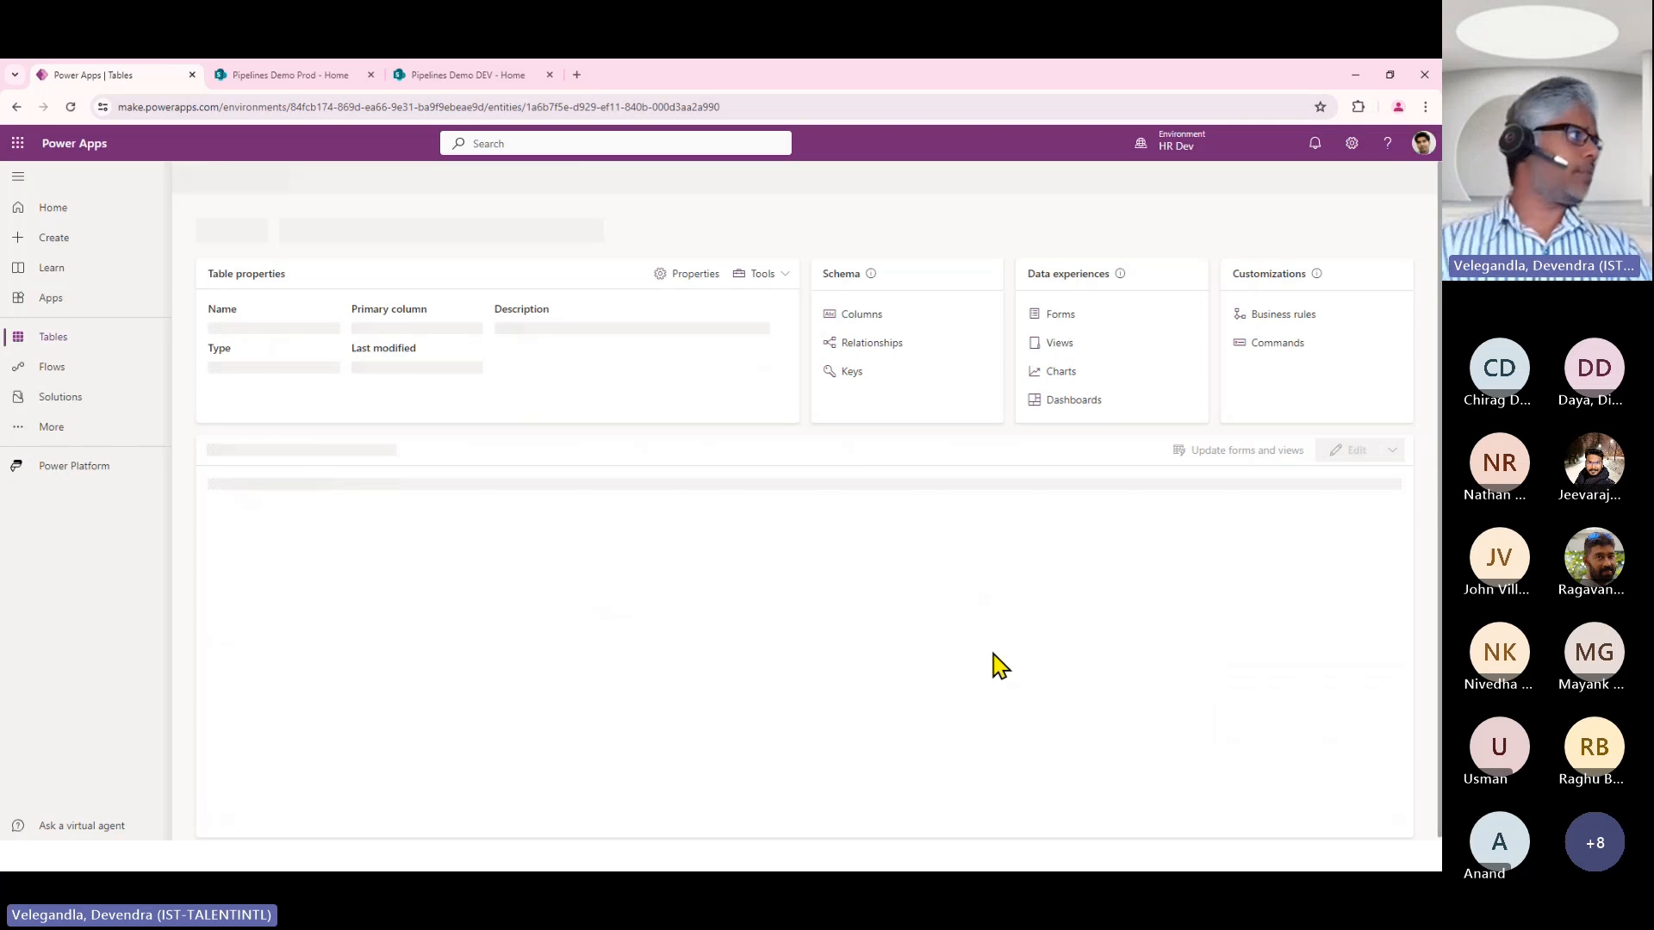
Check the POCs solution's tables for the new Incidents table and open it there.
click(69, 398)
click(254, 362)
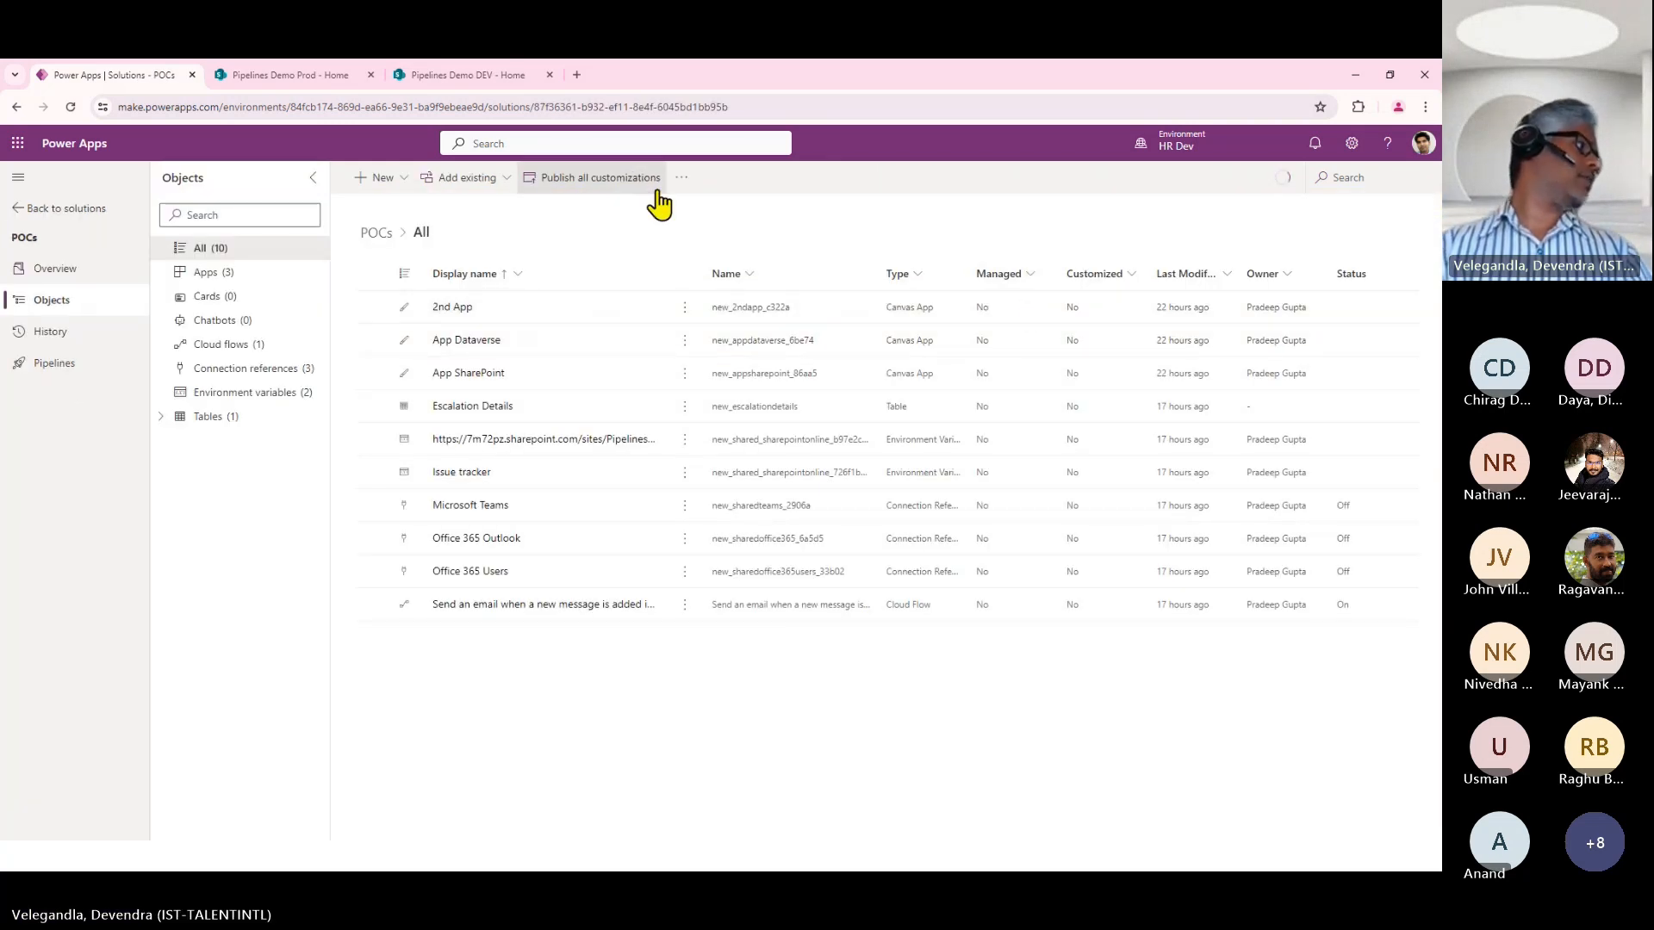
click(164, 417)
click(239, 471)
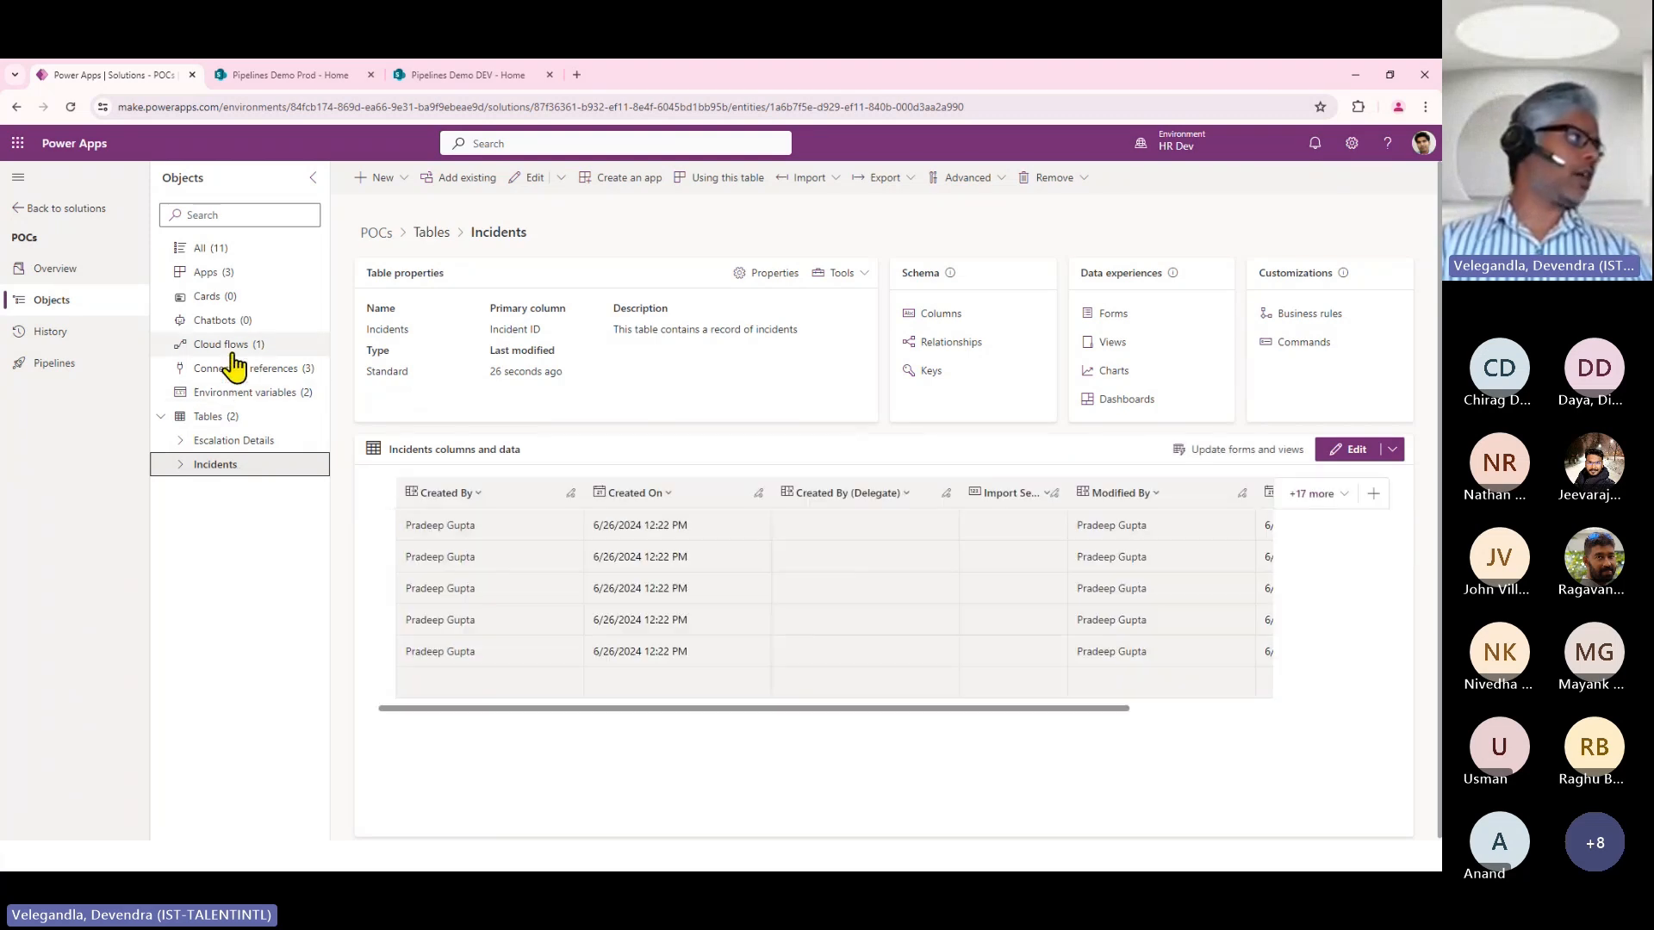
Review the cloud flows, apps and environment variables stored in the POCs solution.
click(233, 349)
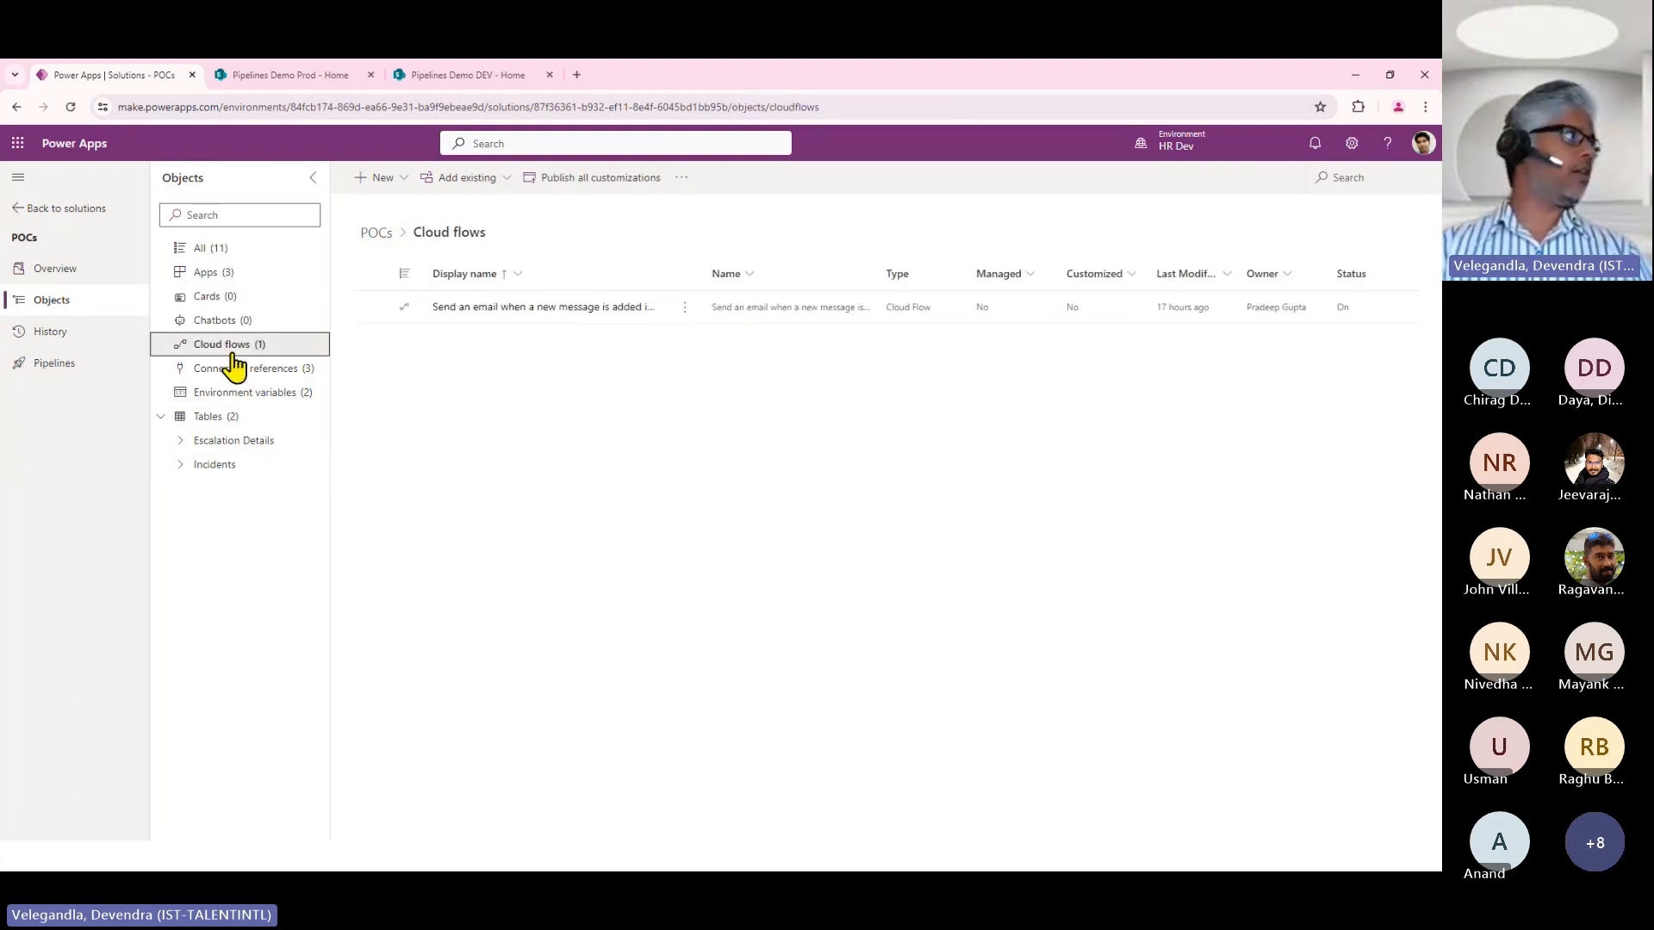
click(220, 274)
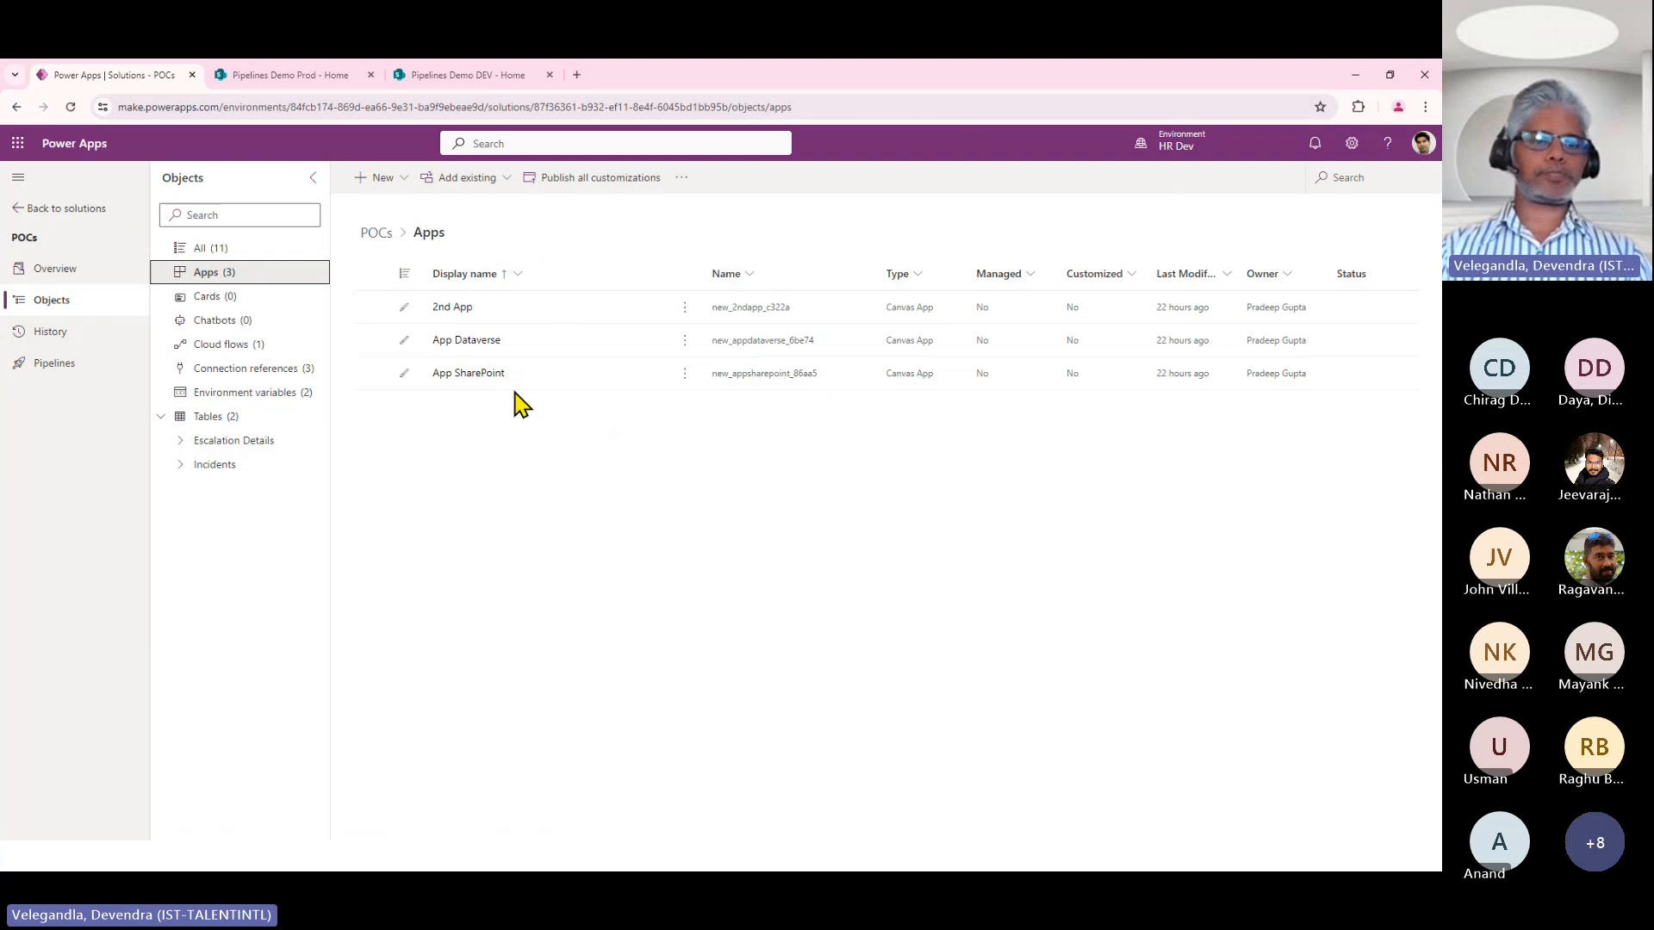
click(213, 397)
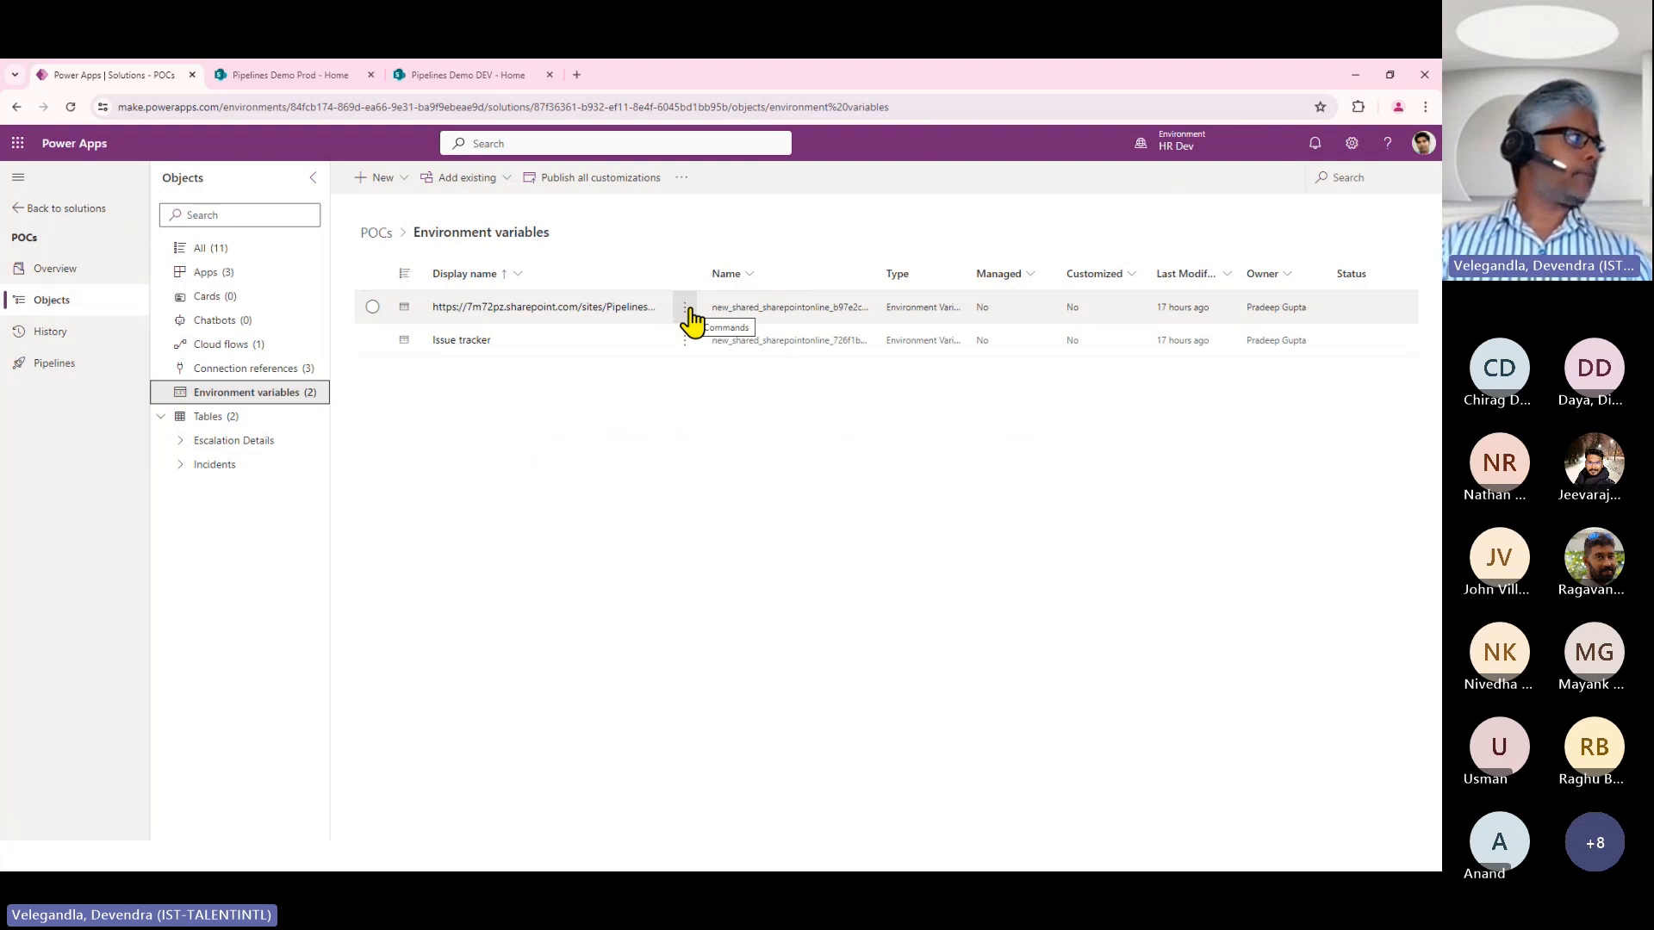
Open the SharePoint site environment variable for editing, examine its connection and current site settings, and close it without saving.
click(687, 309)
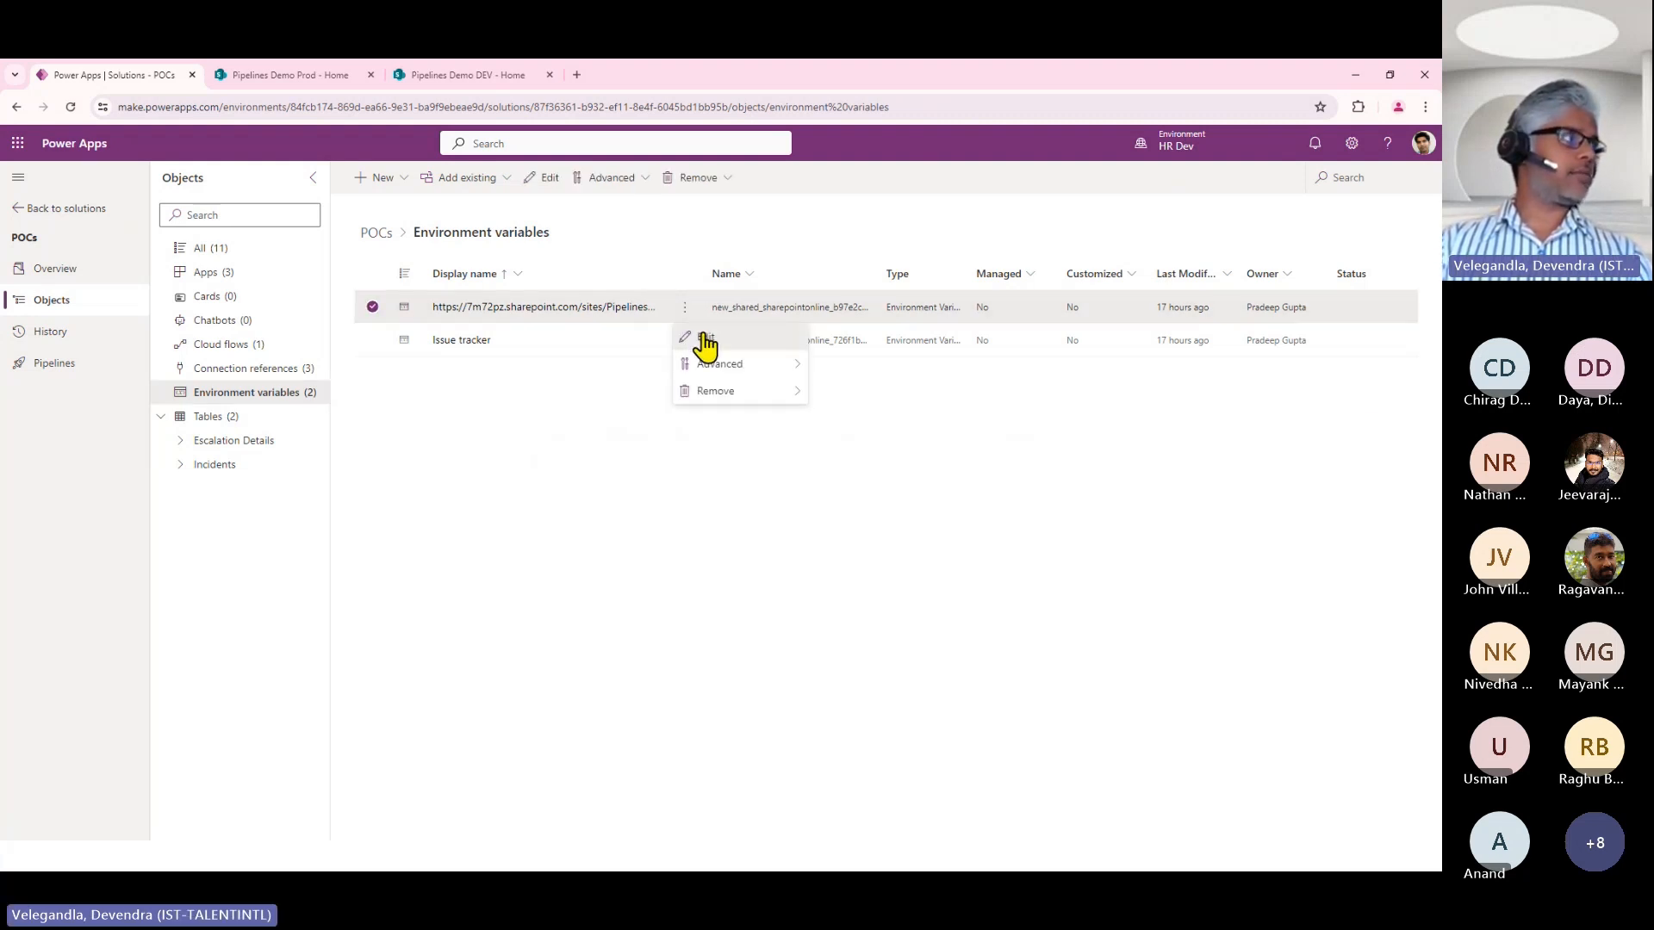
click(706, 337)
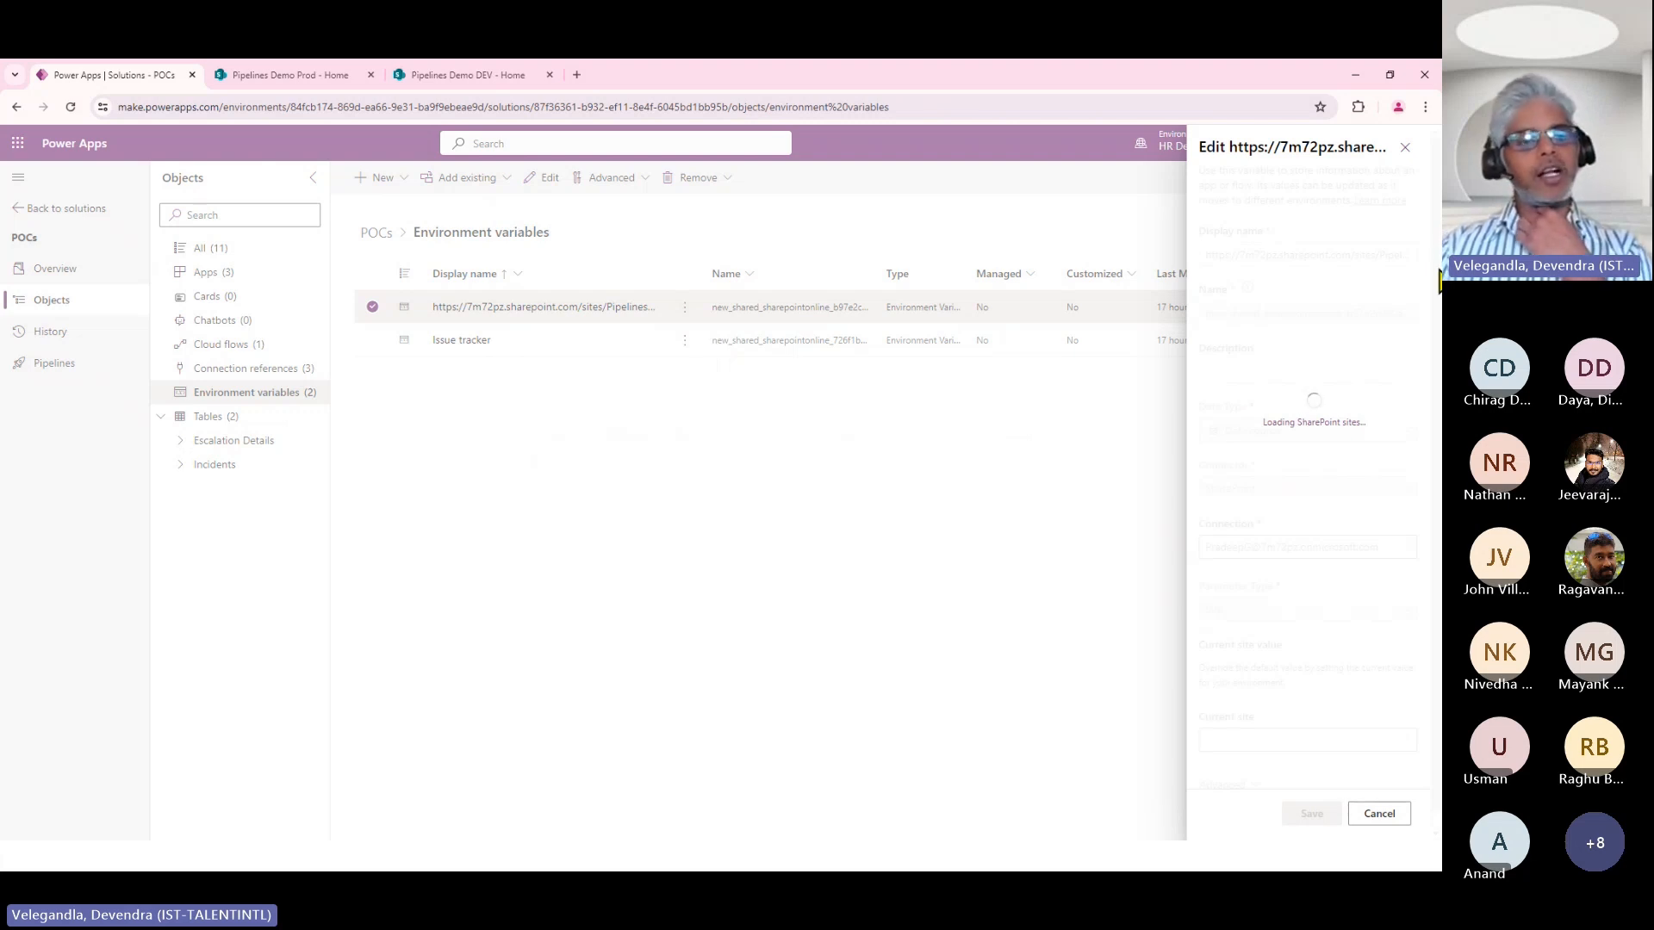
scroll(1437, 672, down, 1)
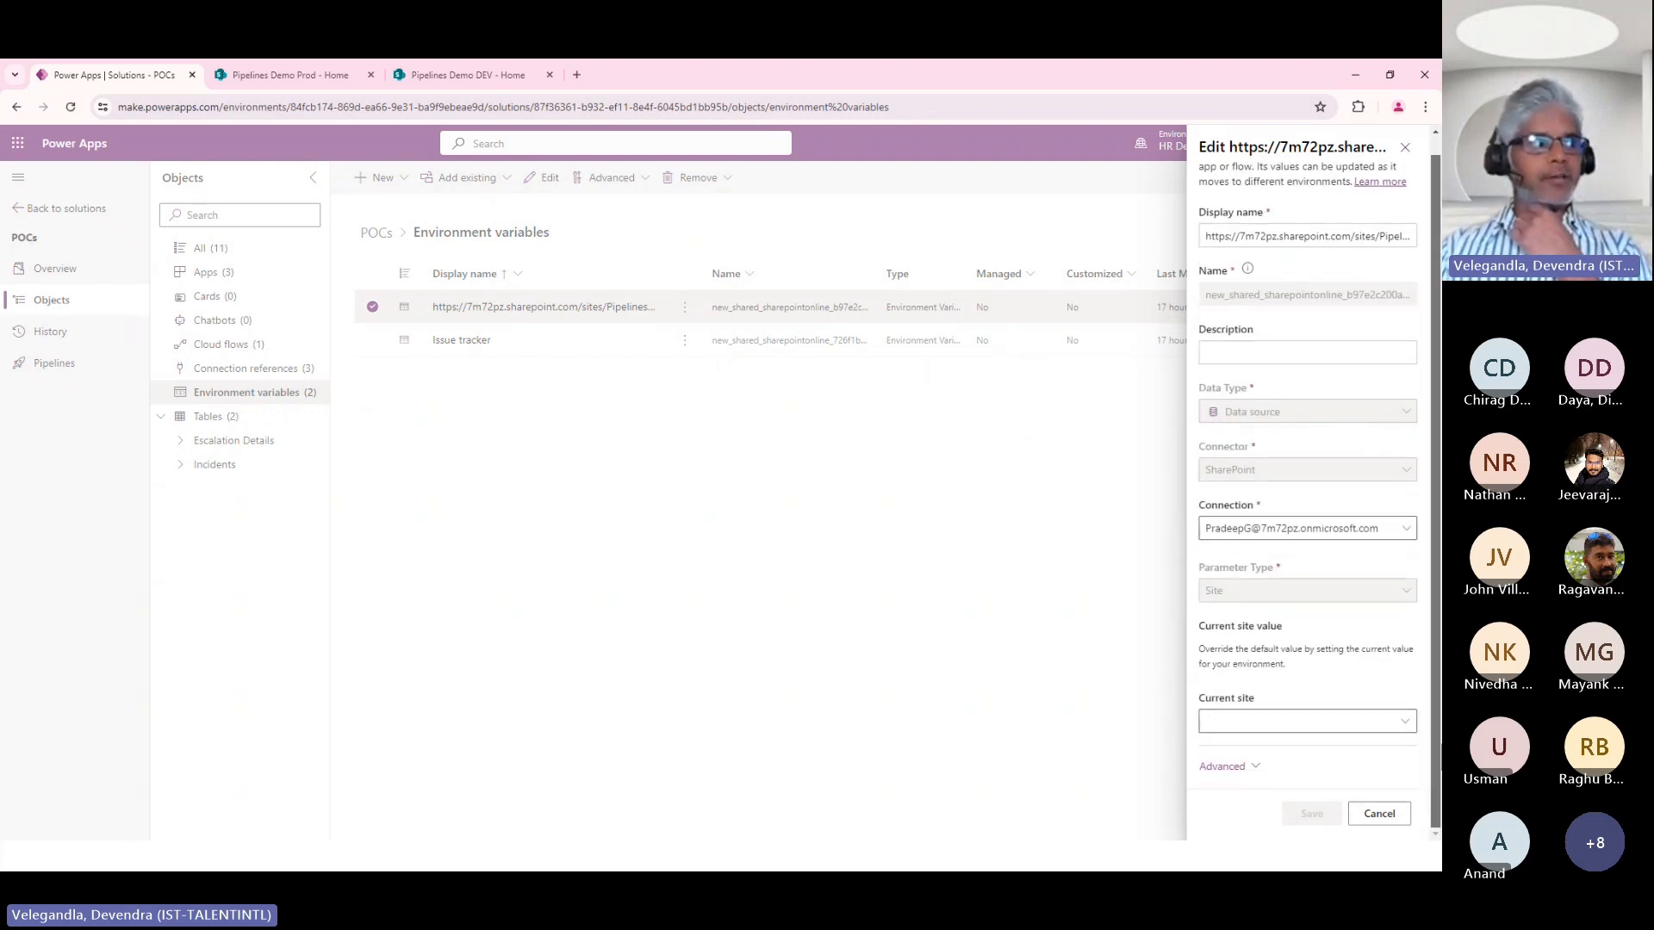
click(1379, 814)
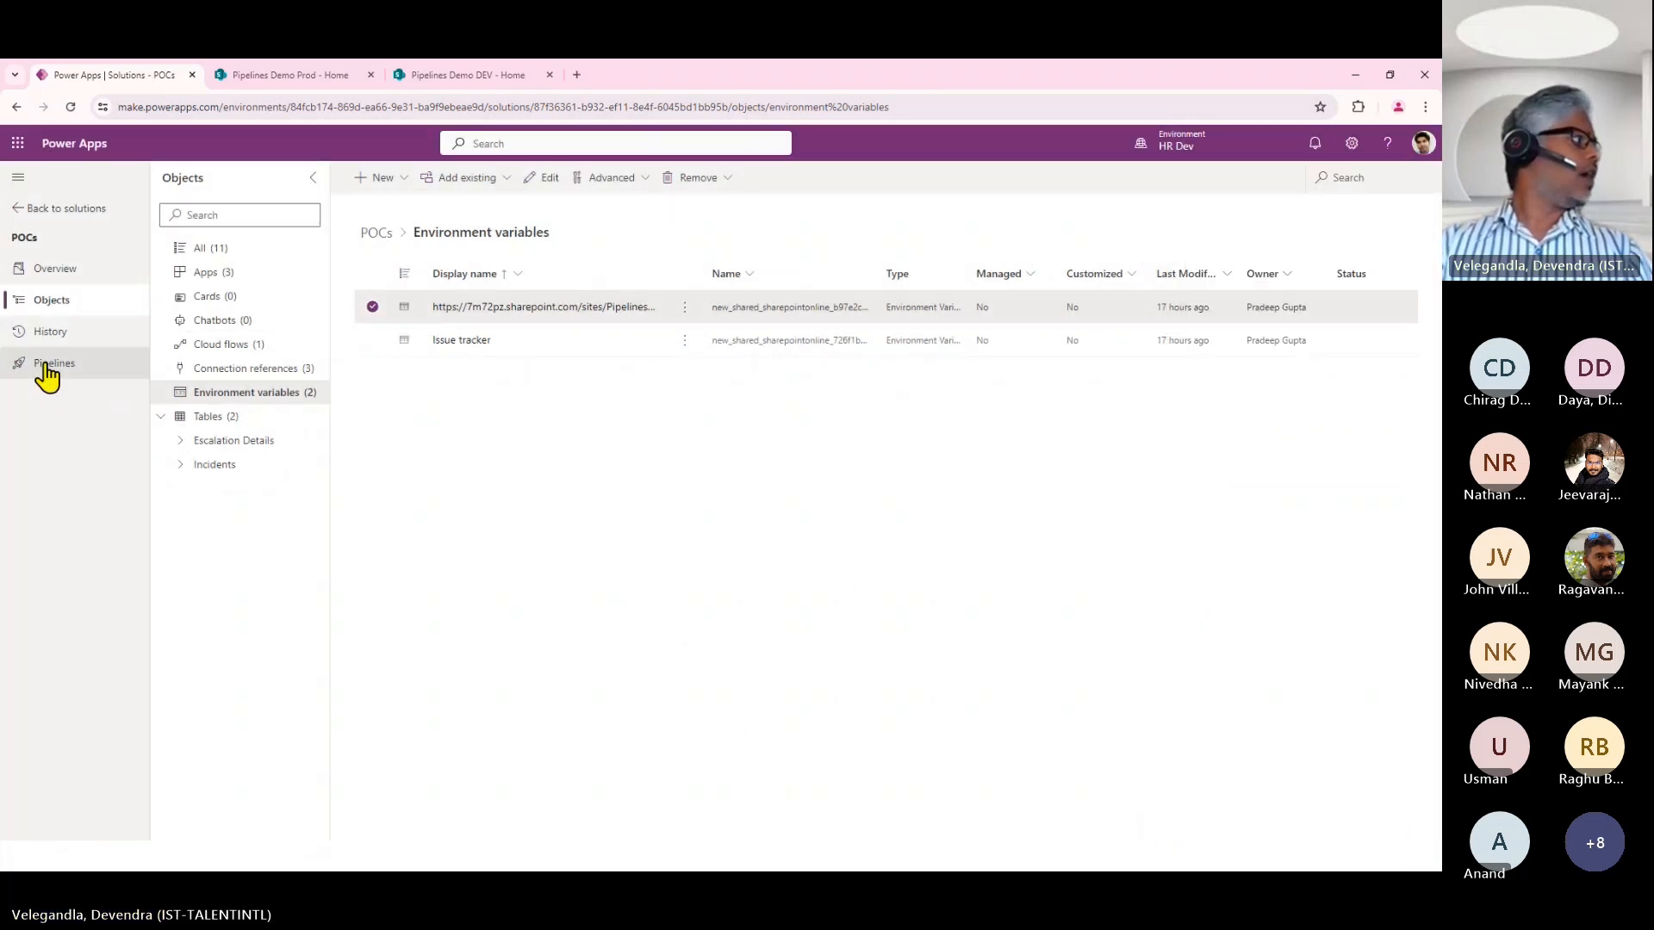
Return to the solutions list and view the new solution form, closing it without creating a solution.
click(38, 214)
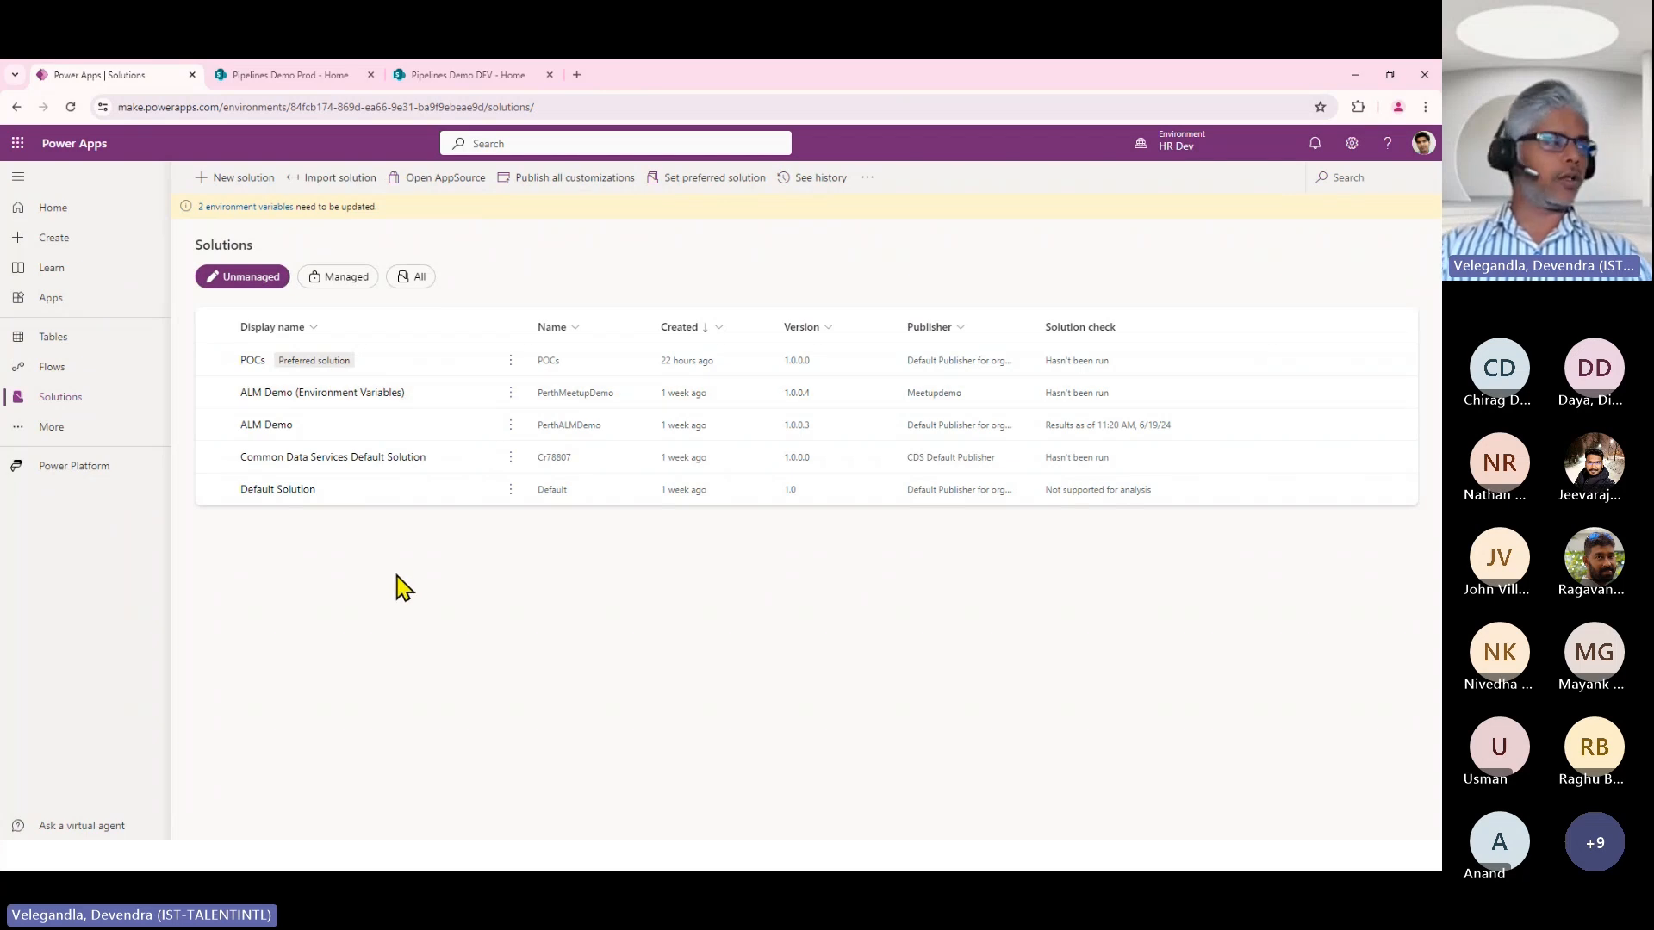
click(206, 185)
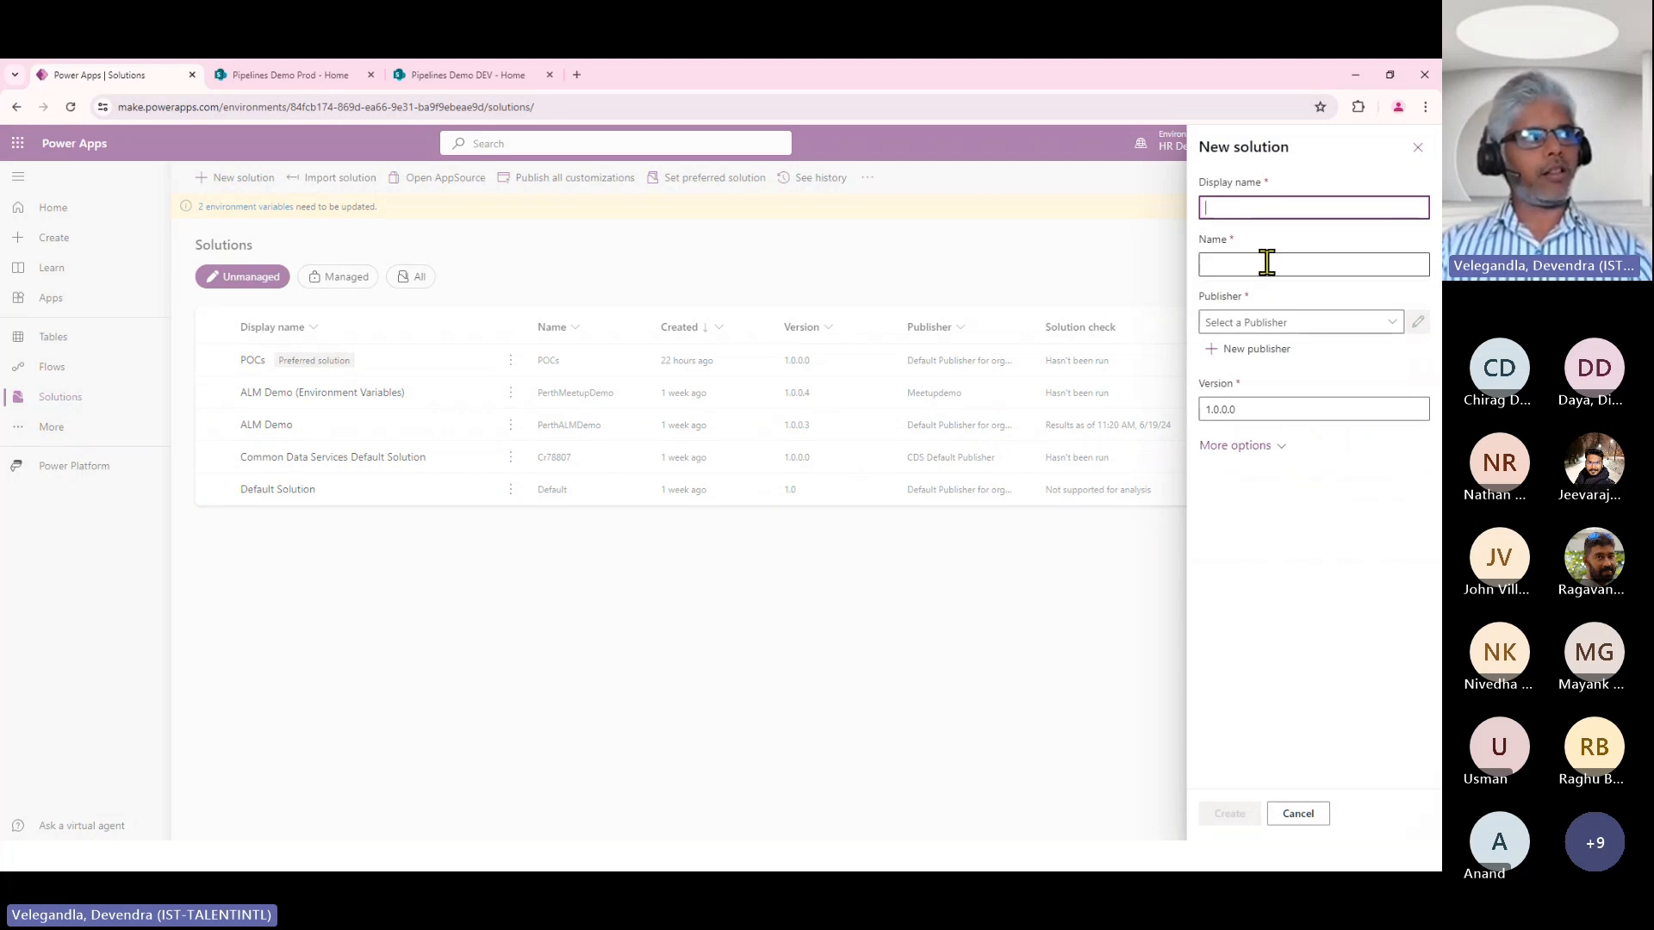
click(1308, 817)
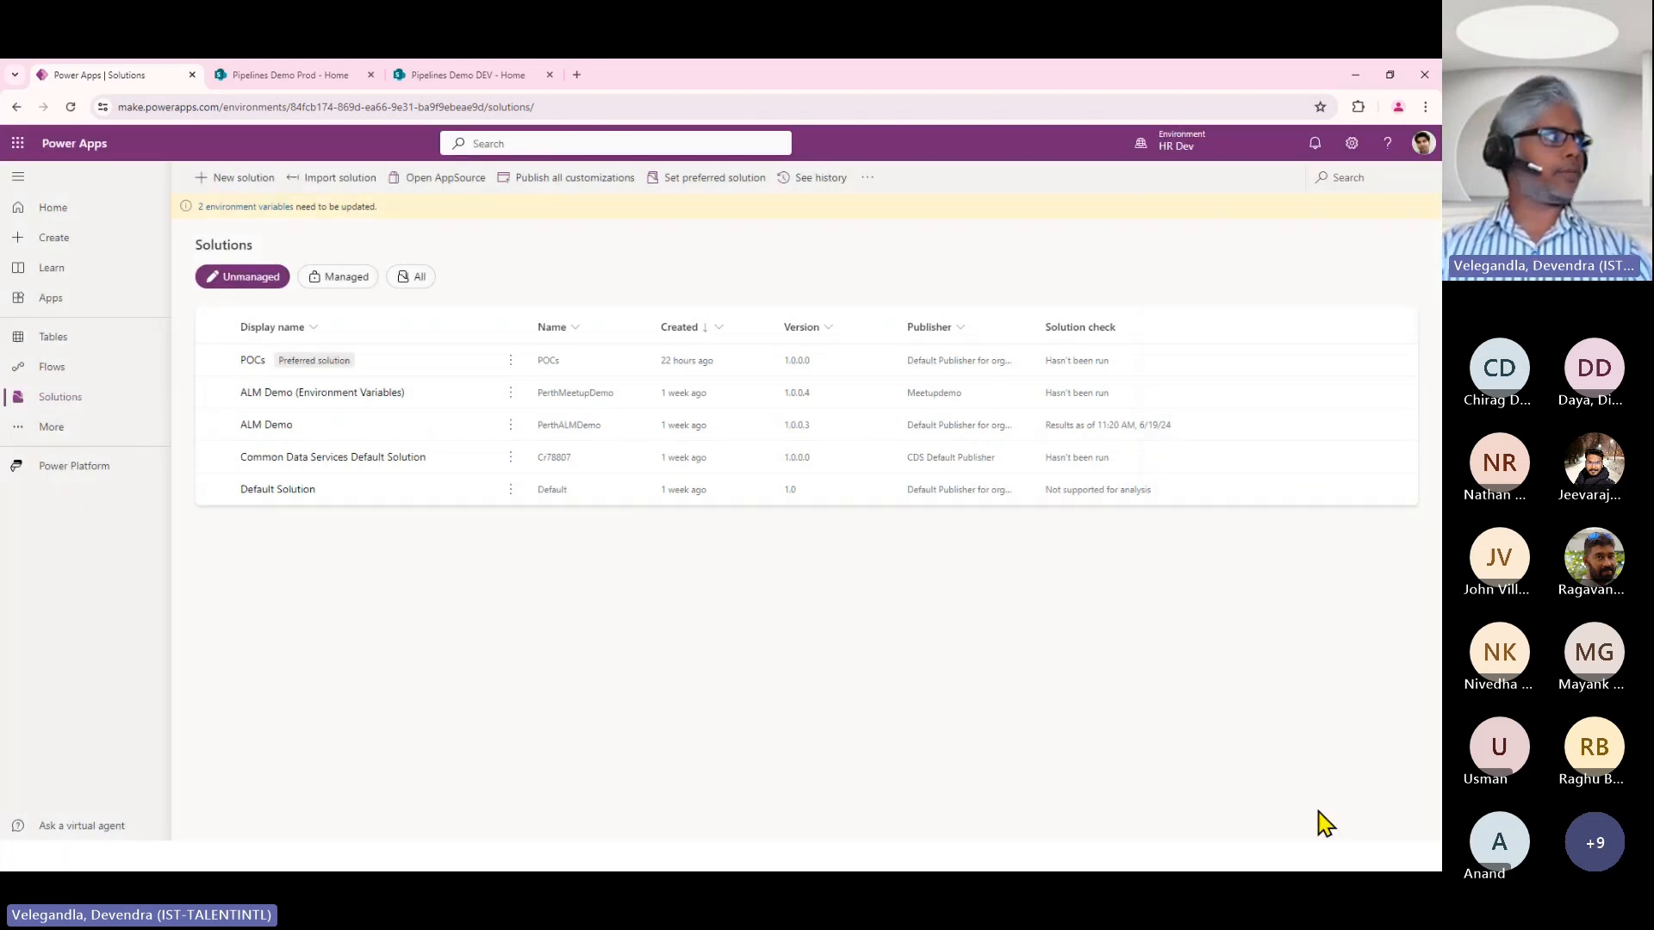
Check the availability of the Set preferred solution command for POCs and for ALM Demo (Environment Variables).
click(513, 362)
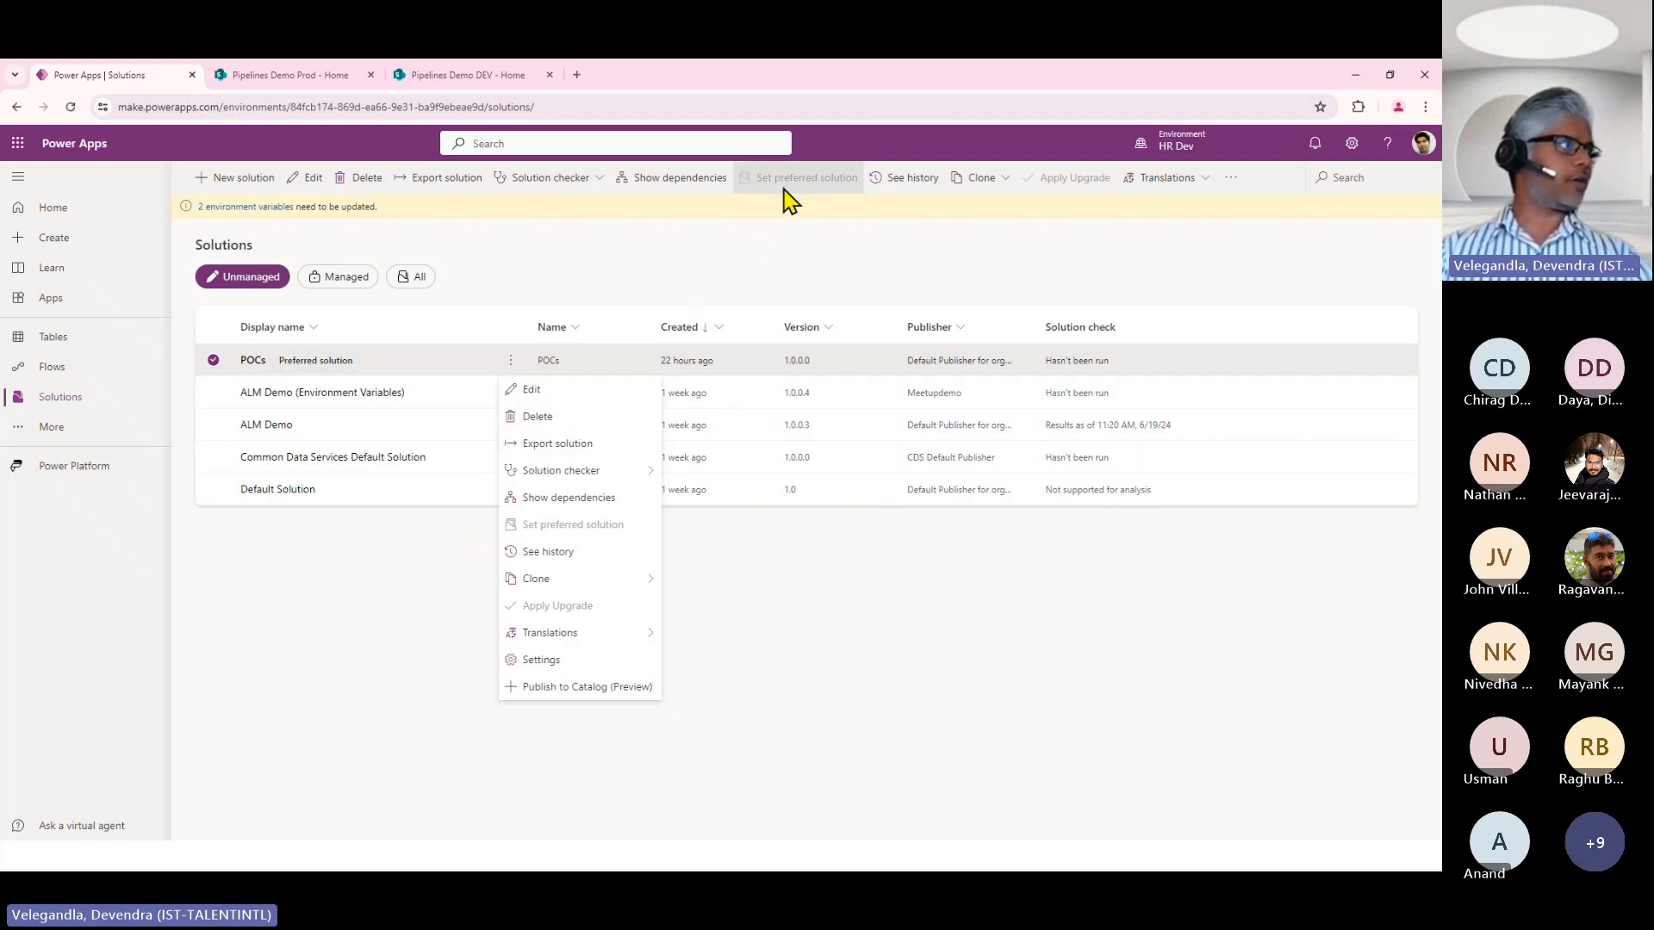
click(425, 587)
click(510, 394)
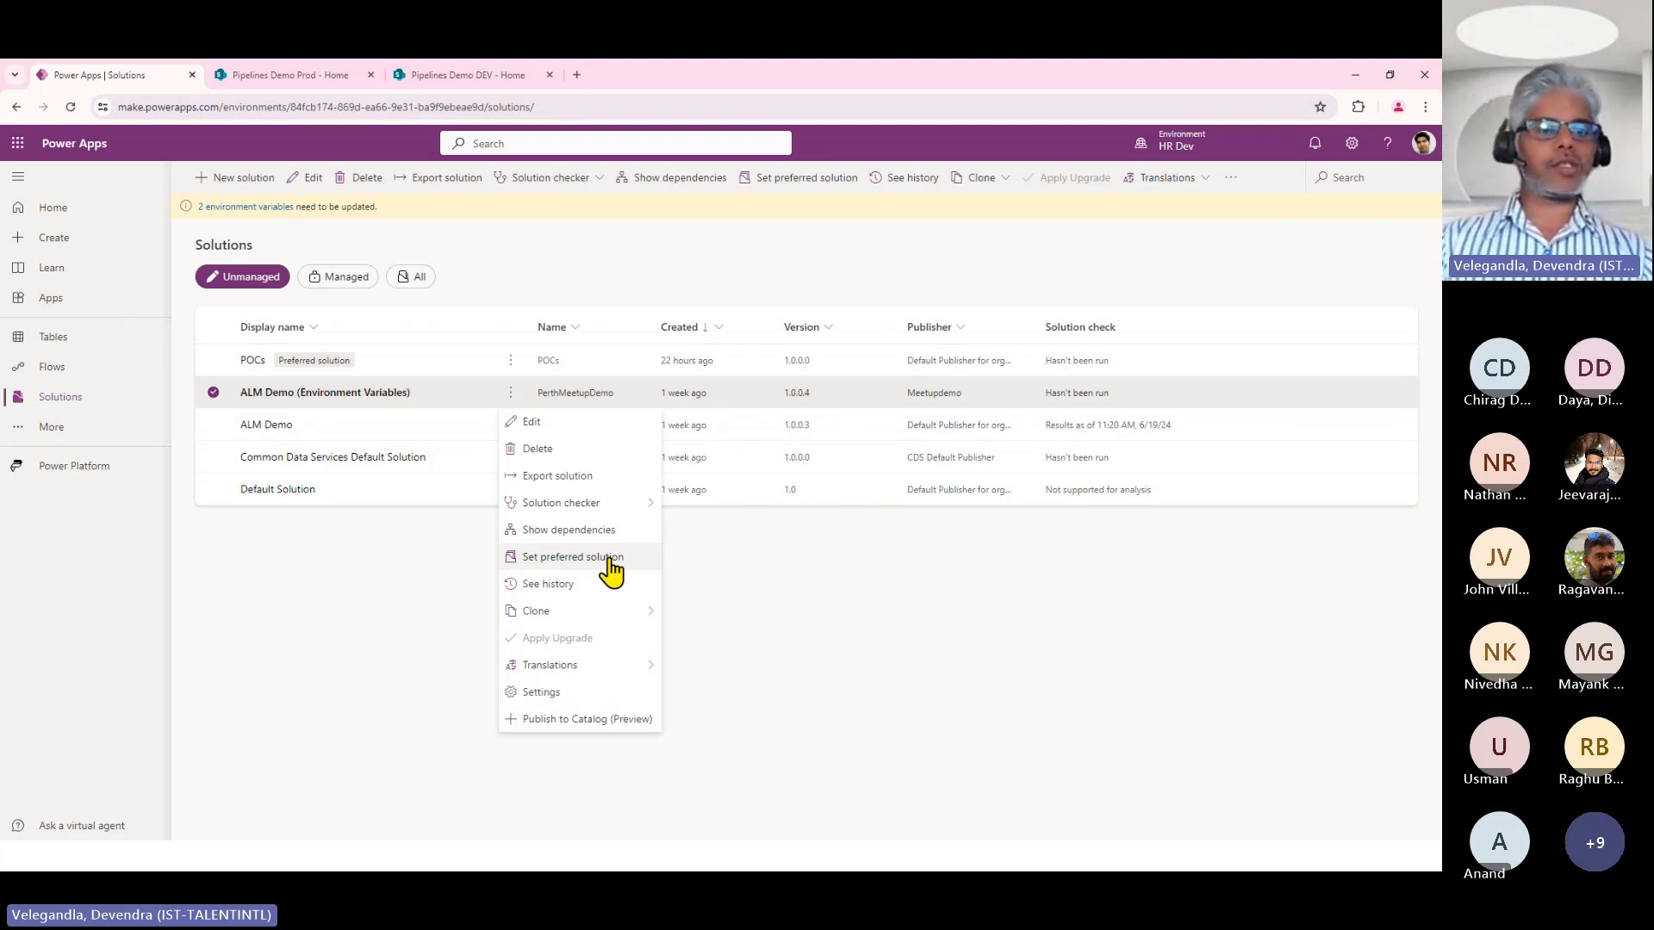
Reopen the POCs solution and review all its objects, its apps and its environment variables.
click(252, 360)
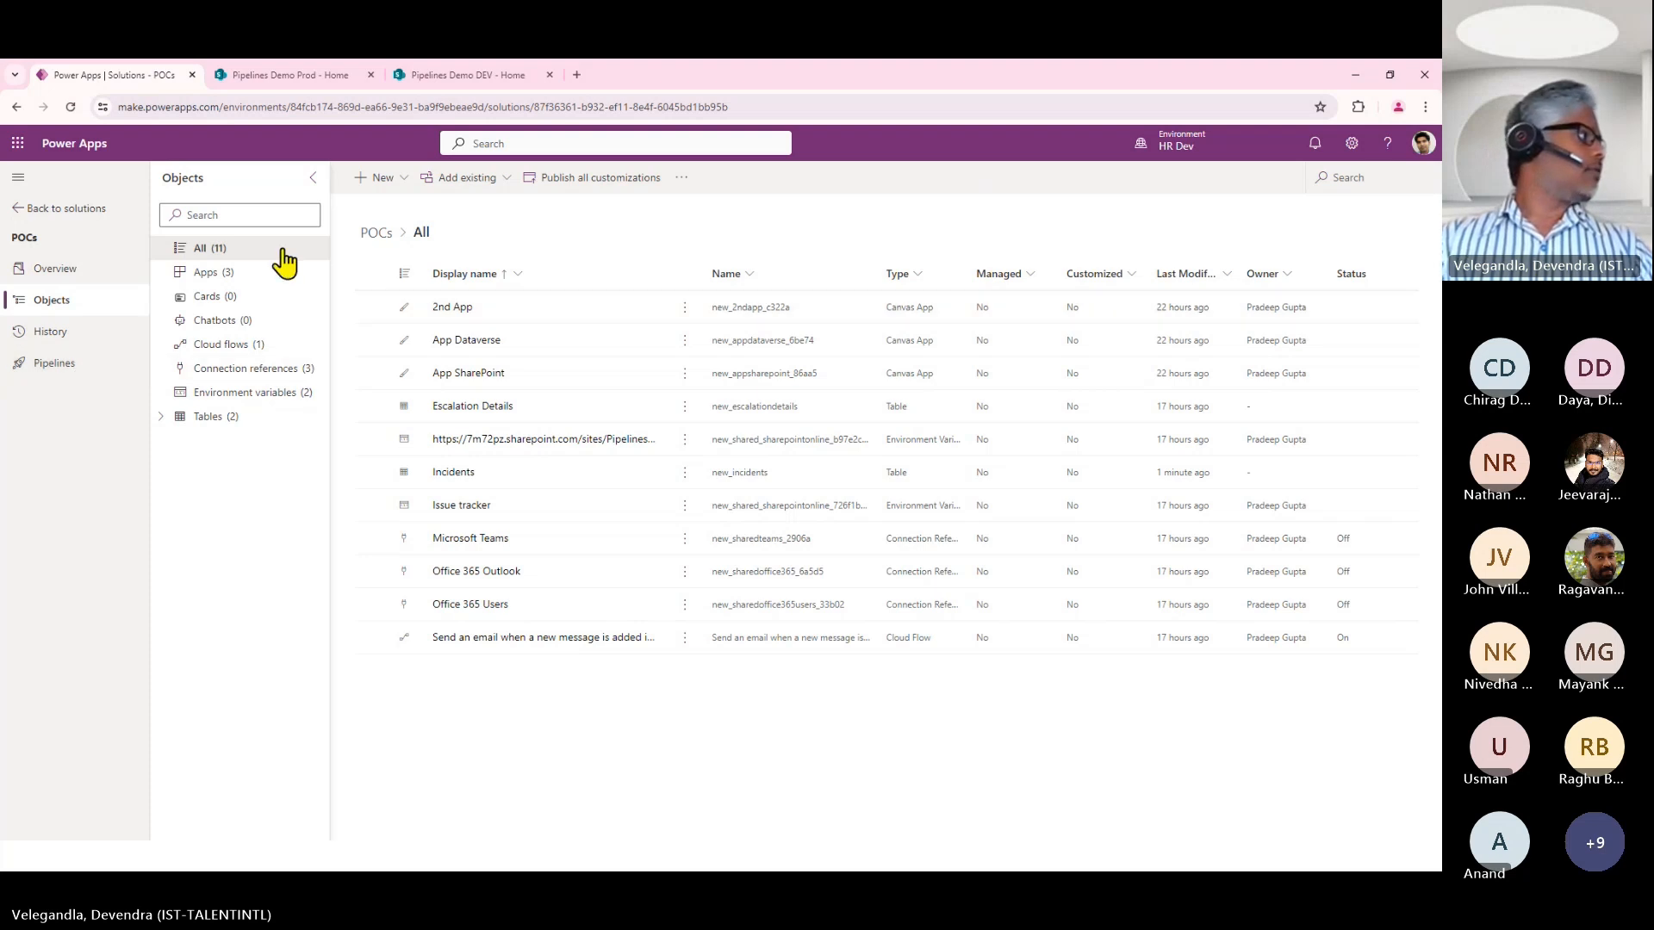
click(226, 276)
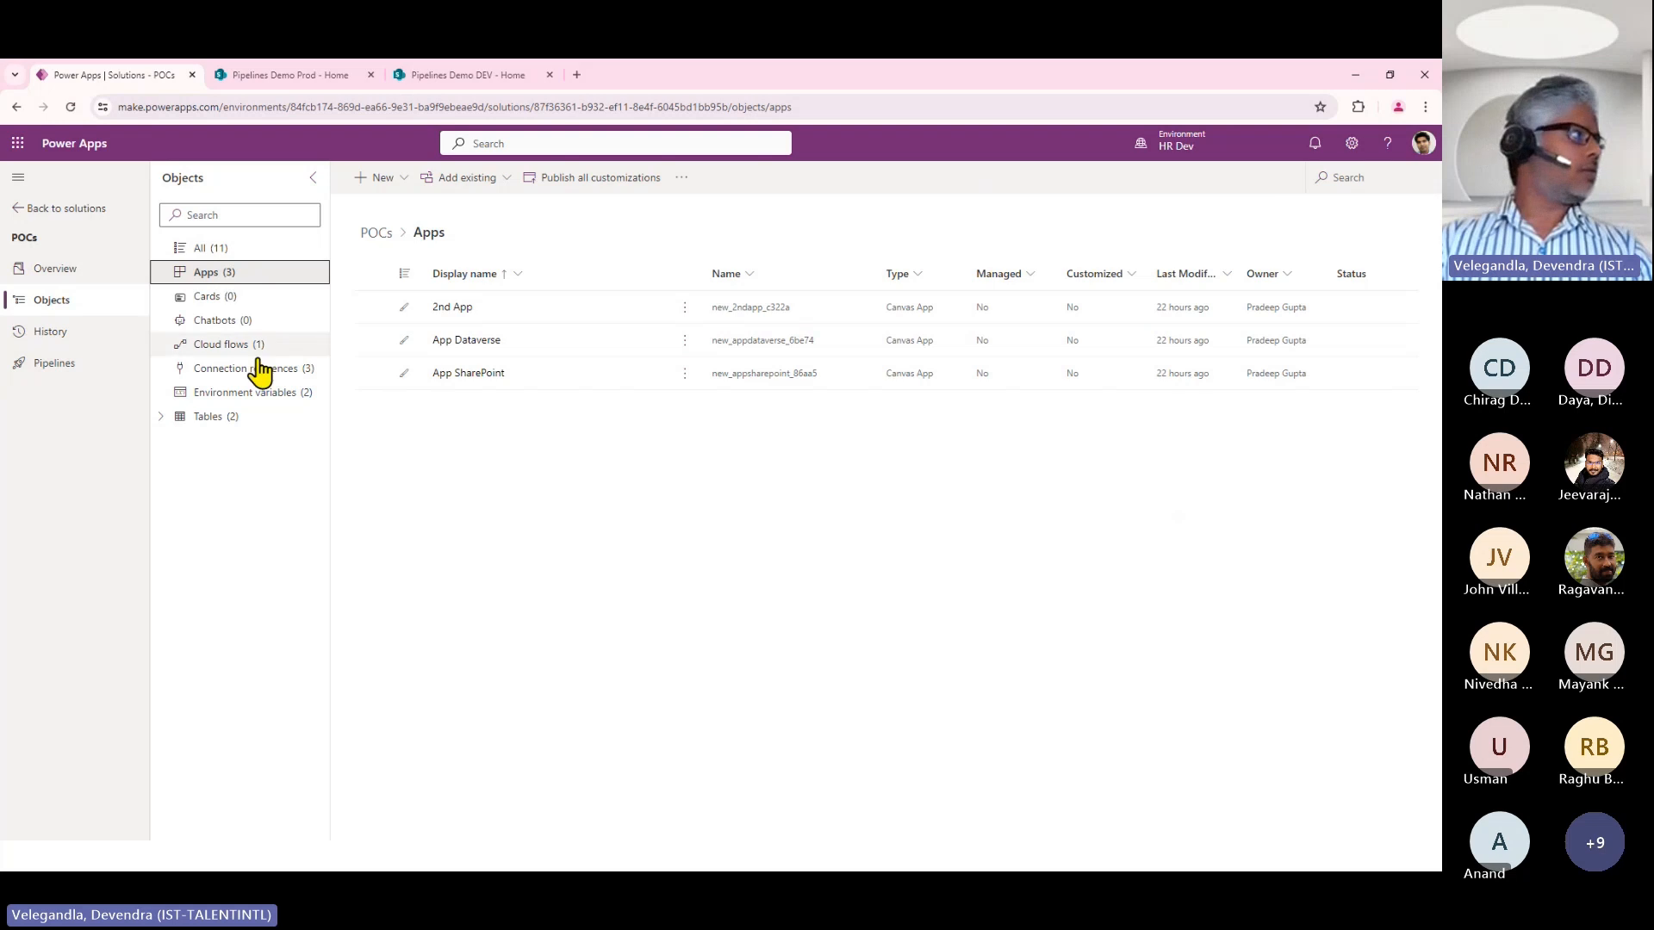
click(280, 397)
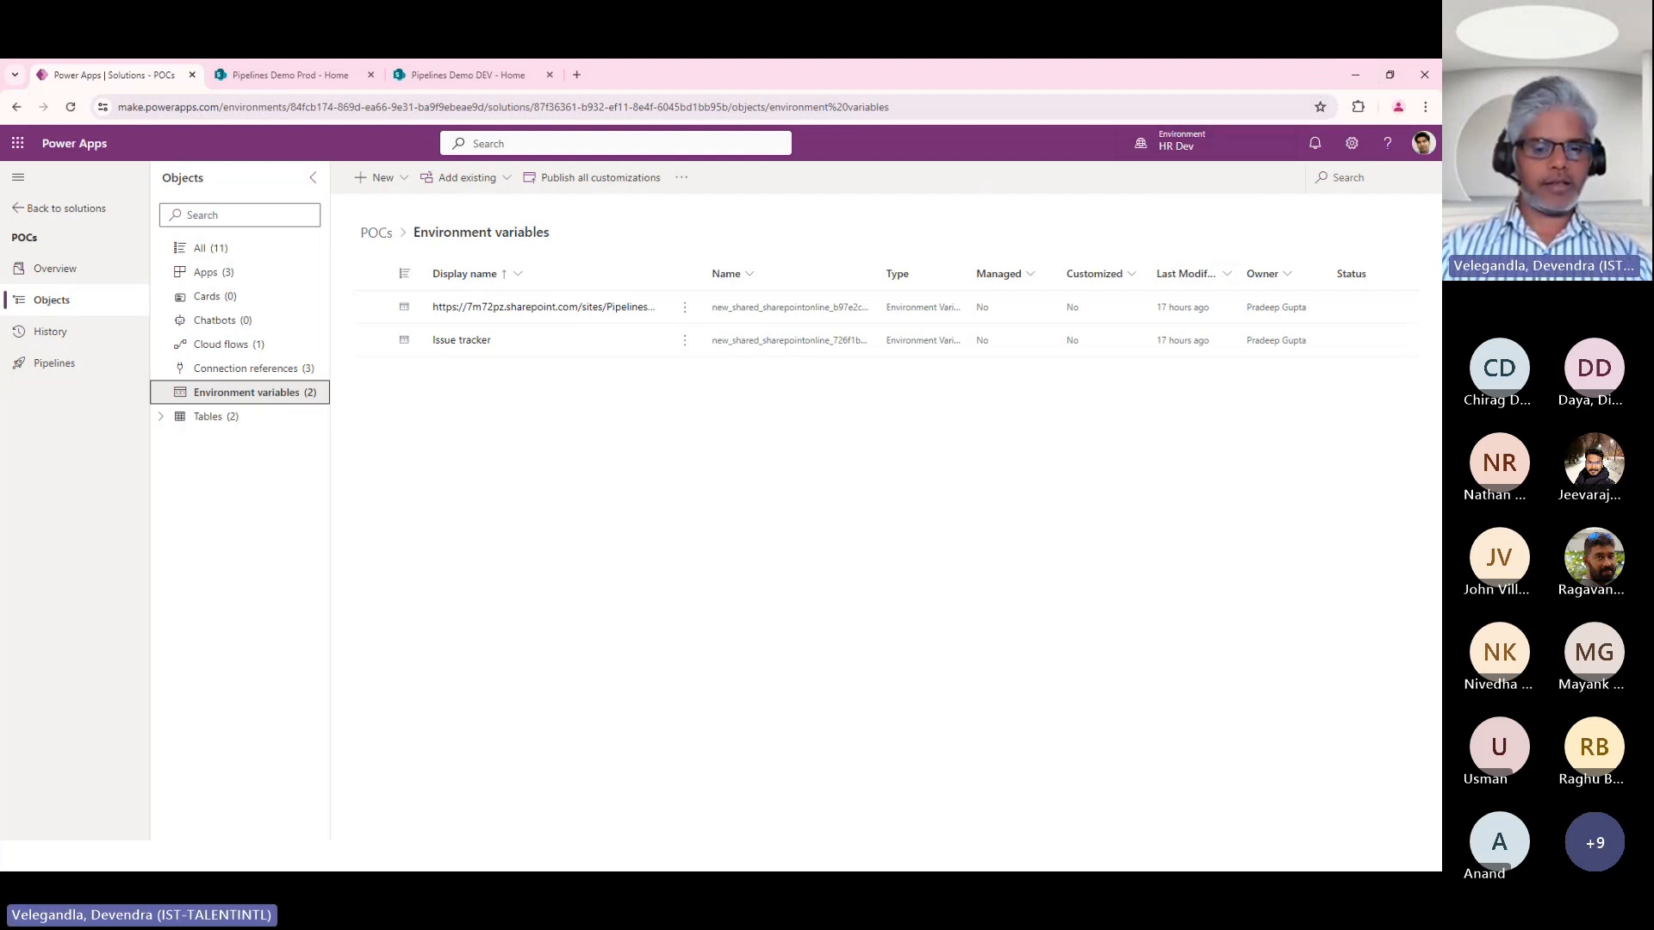
key(alt+Tab)
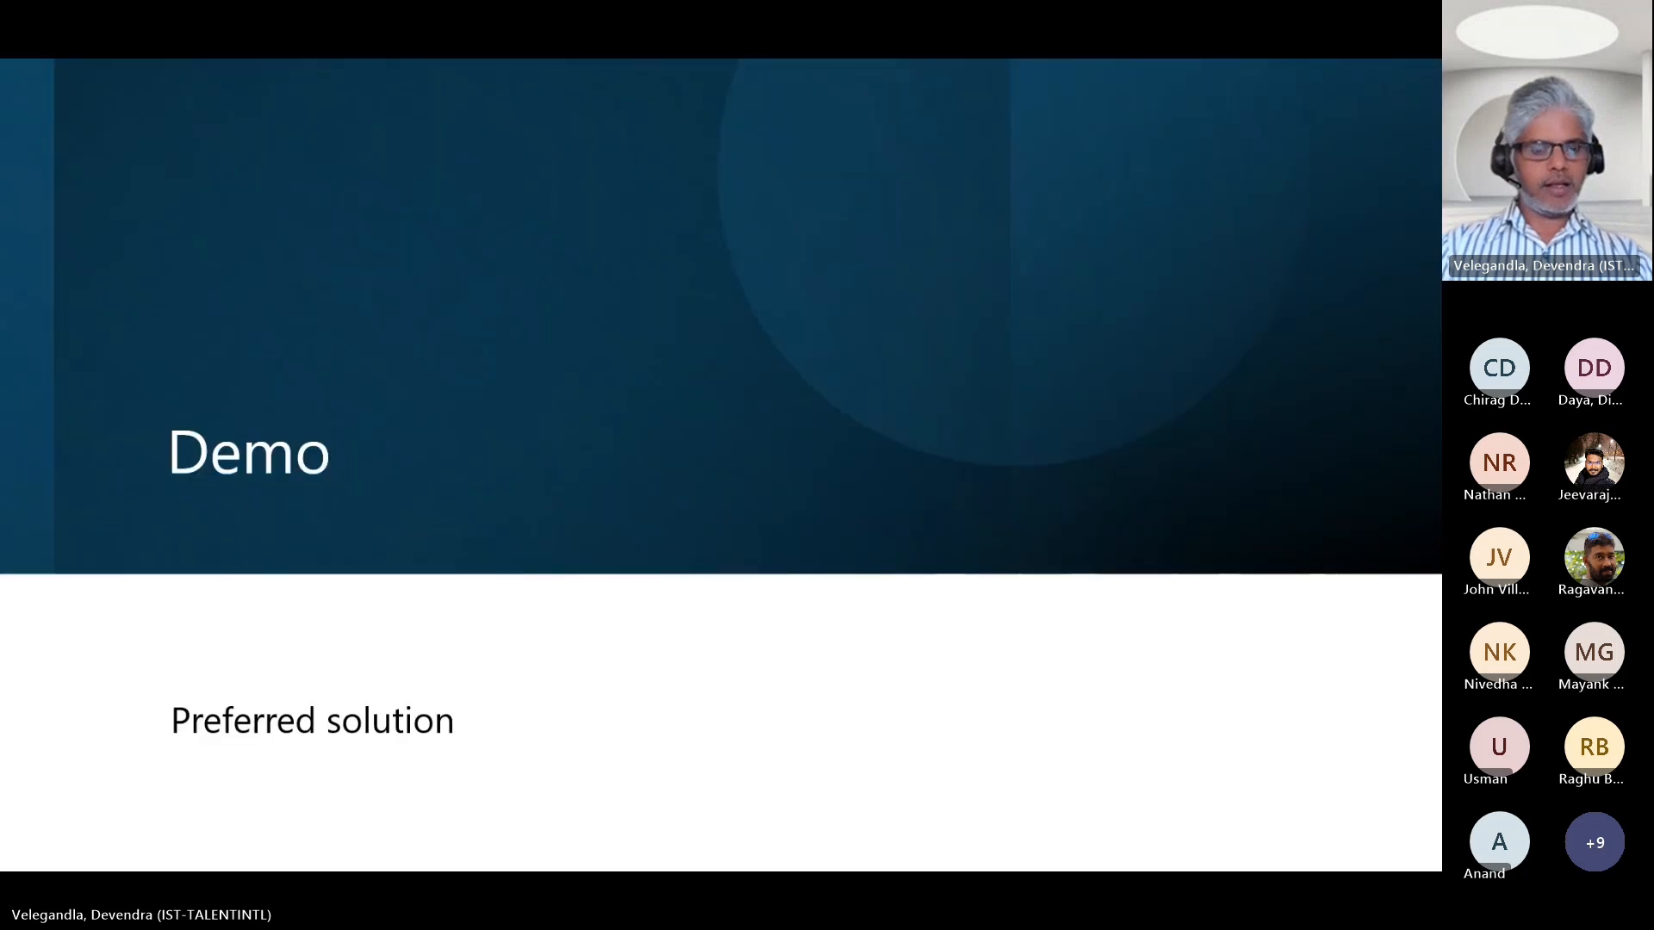
click(1041, 423)
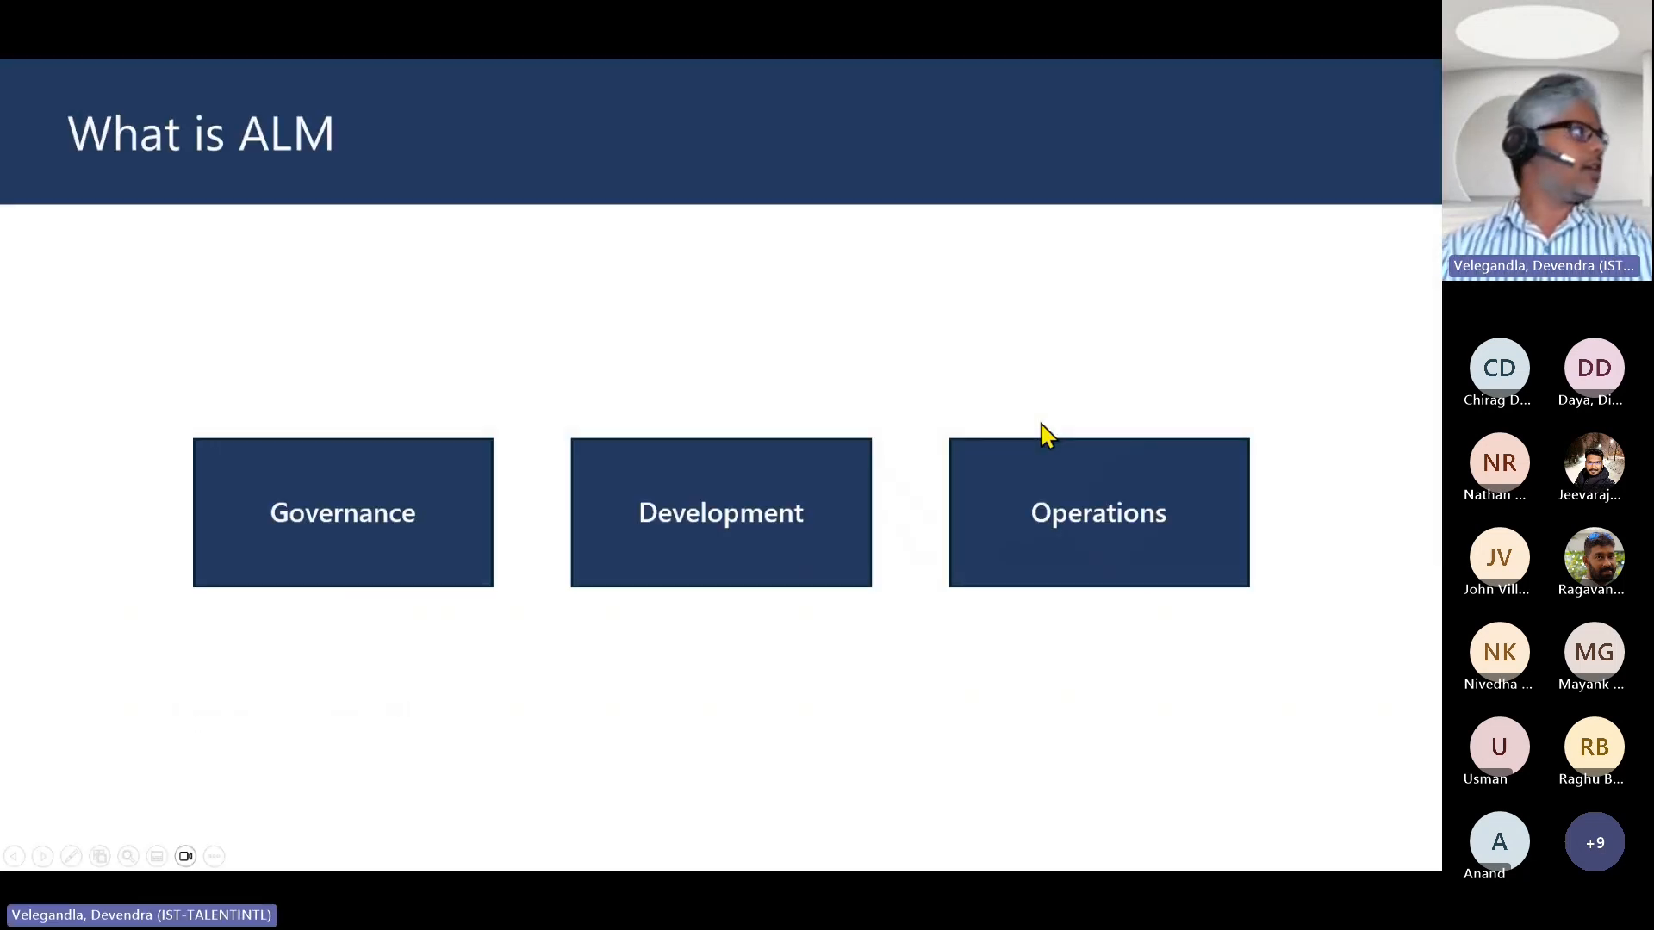
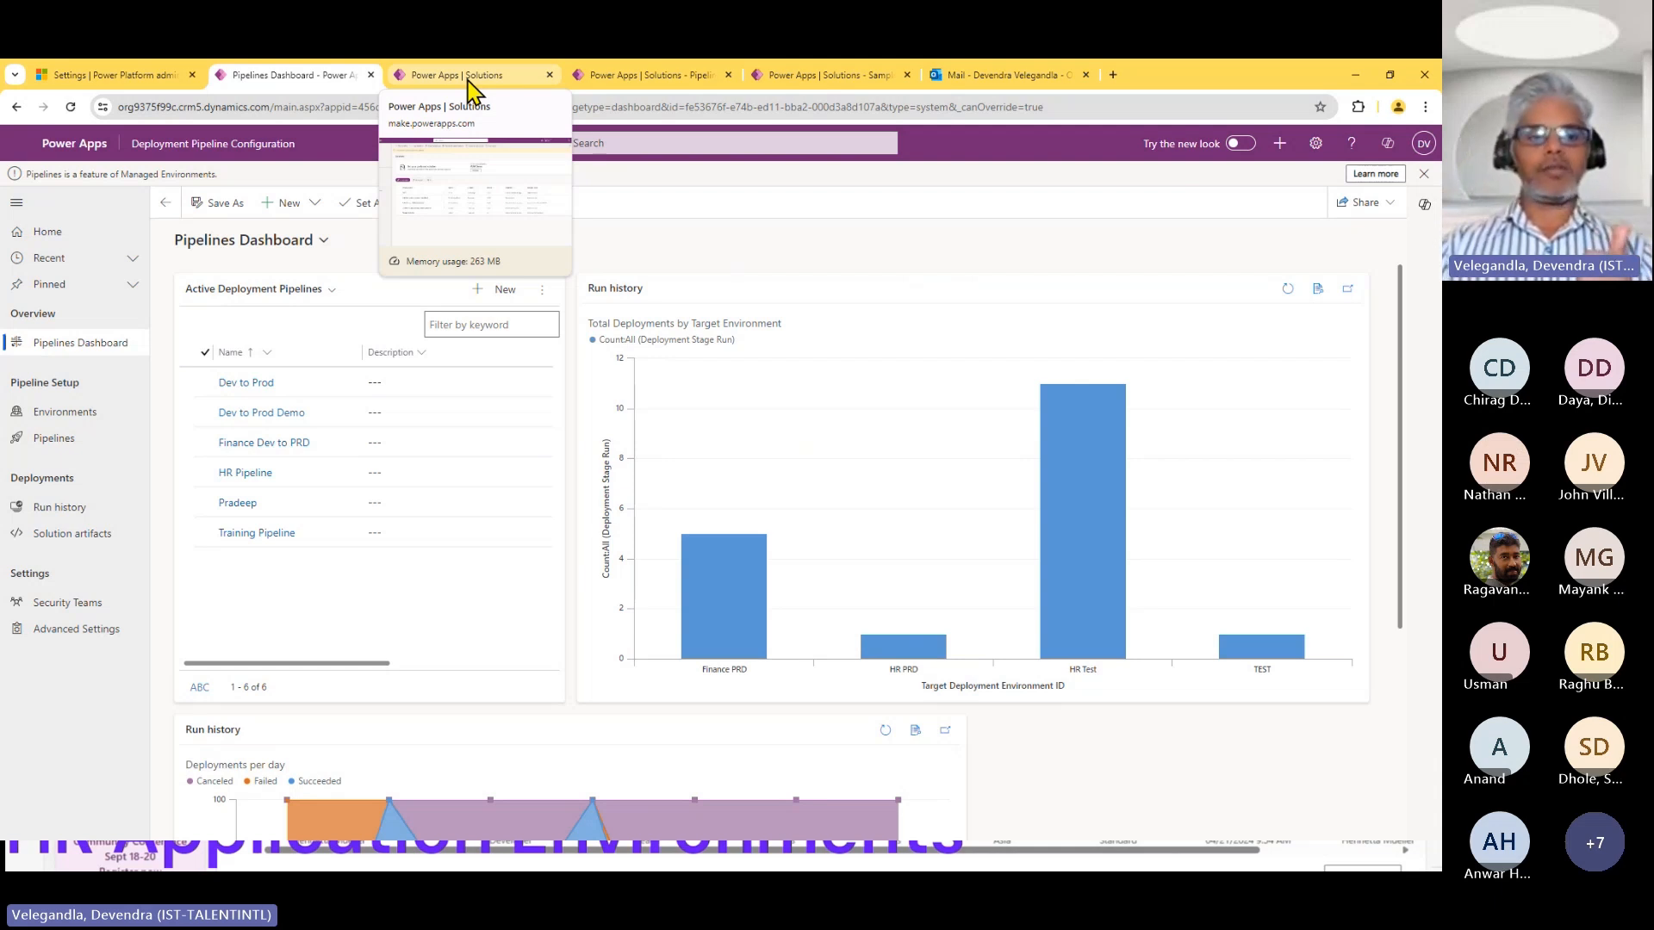
Switch to the Power Platform admin center and search the environments list for AUPipelines.
click(130, 75)
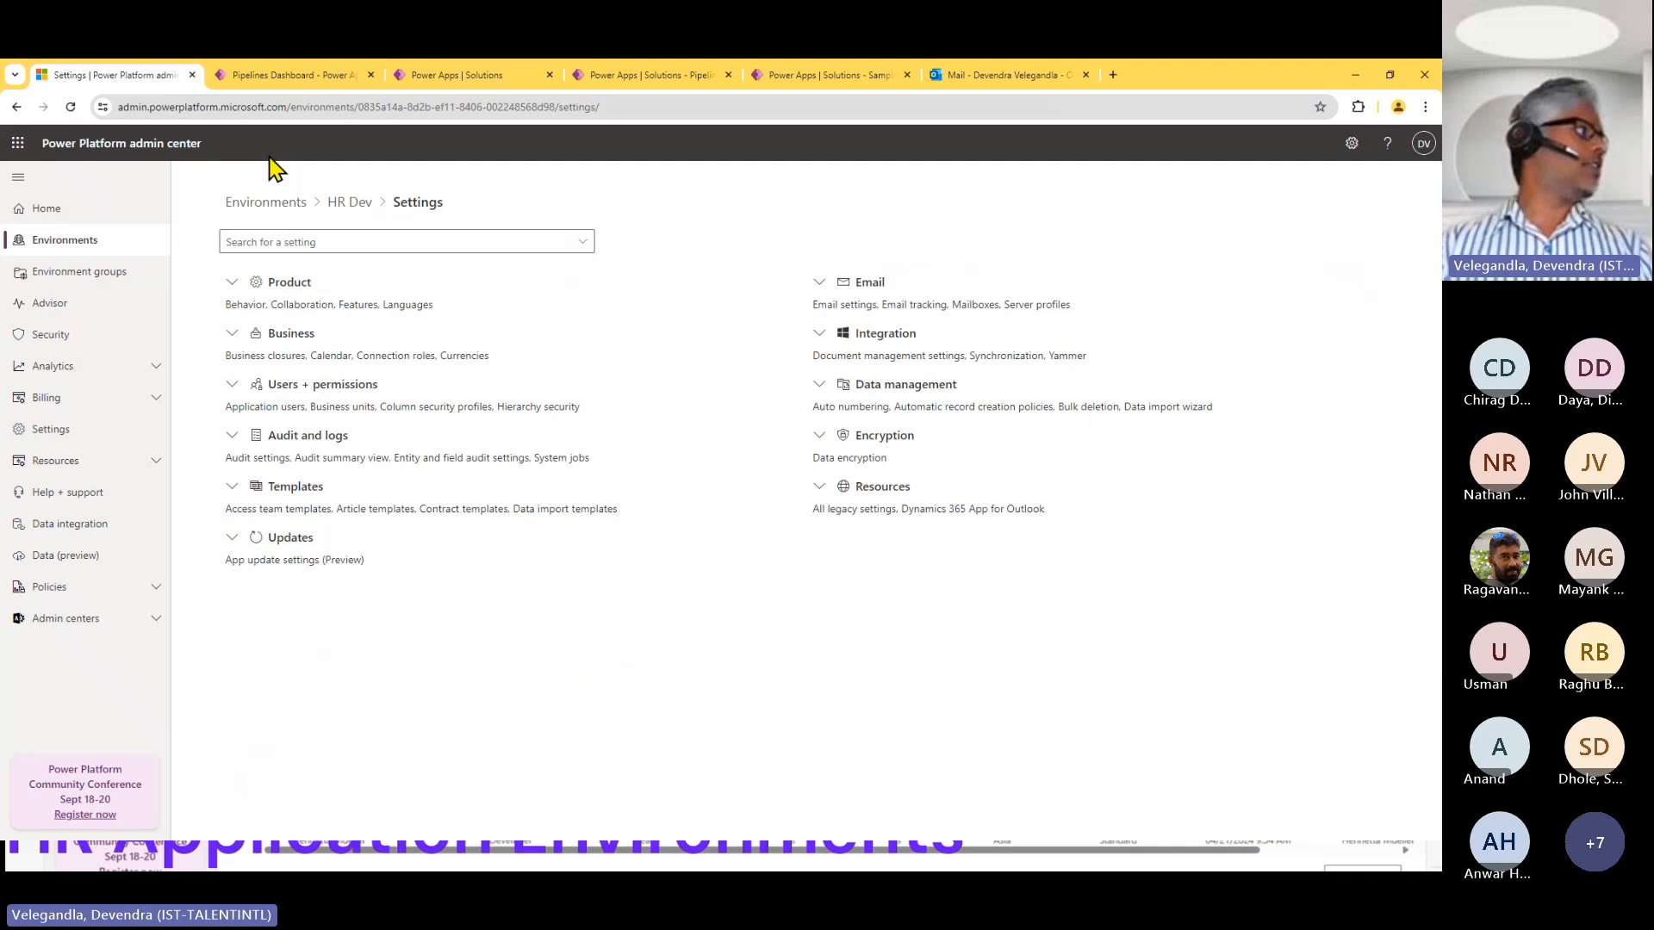
click(269, 207)
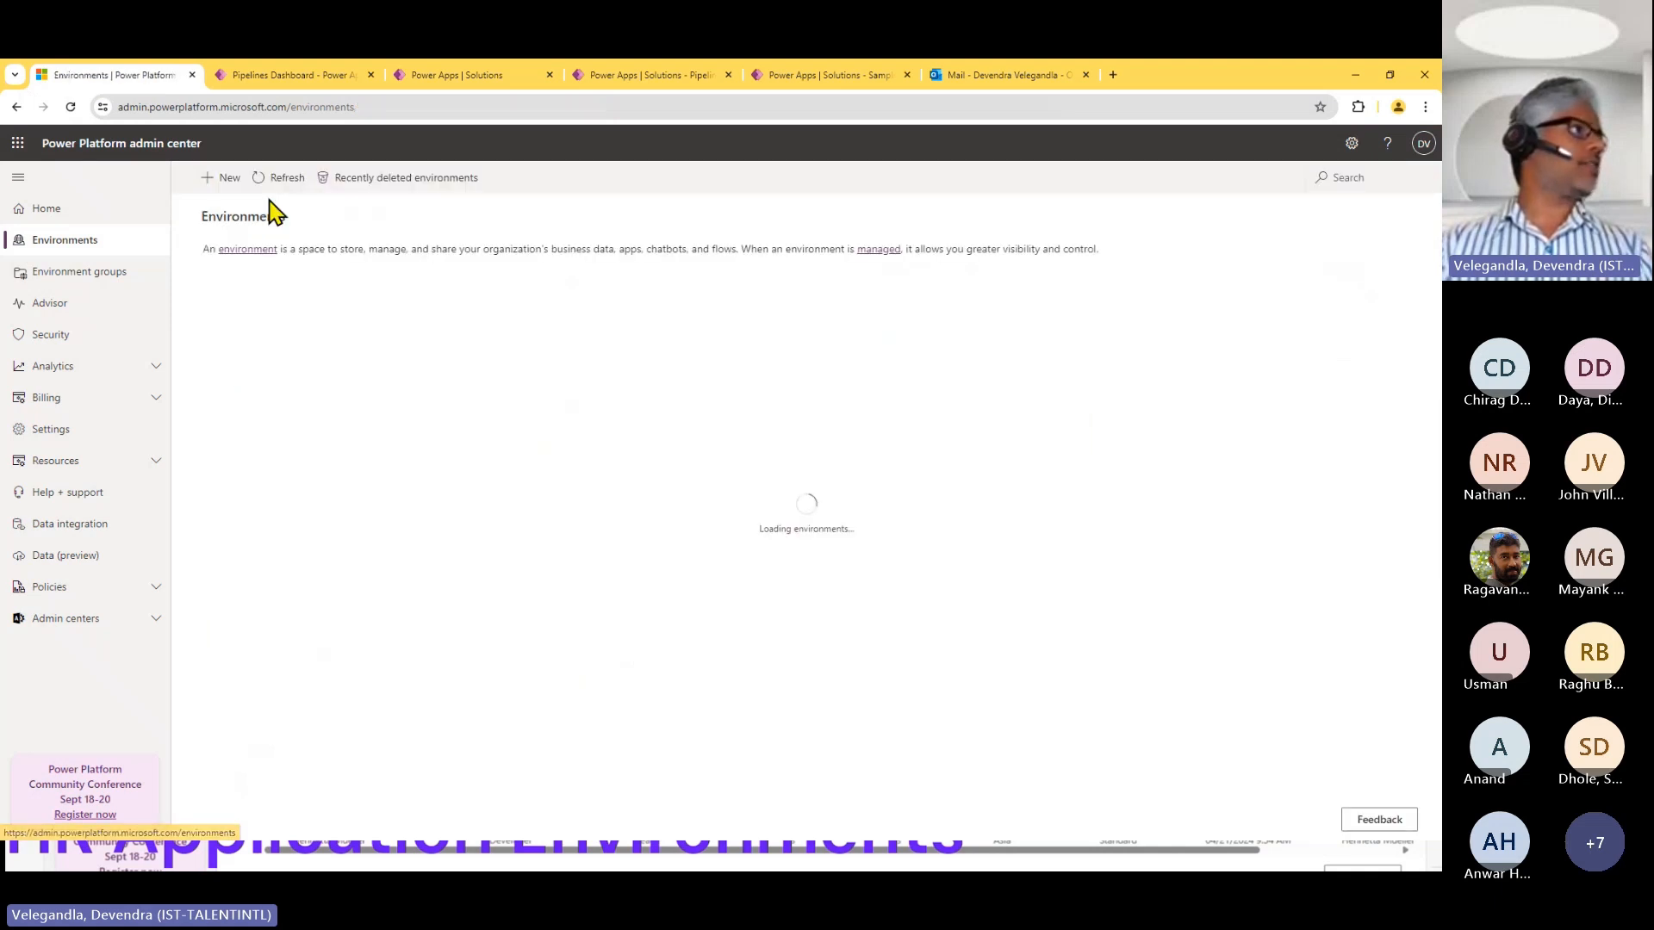
click(1356, 179)
text(AUPip)
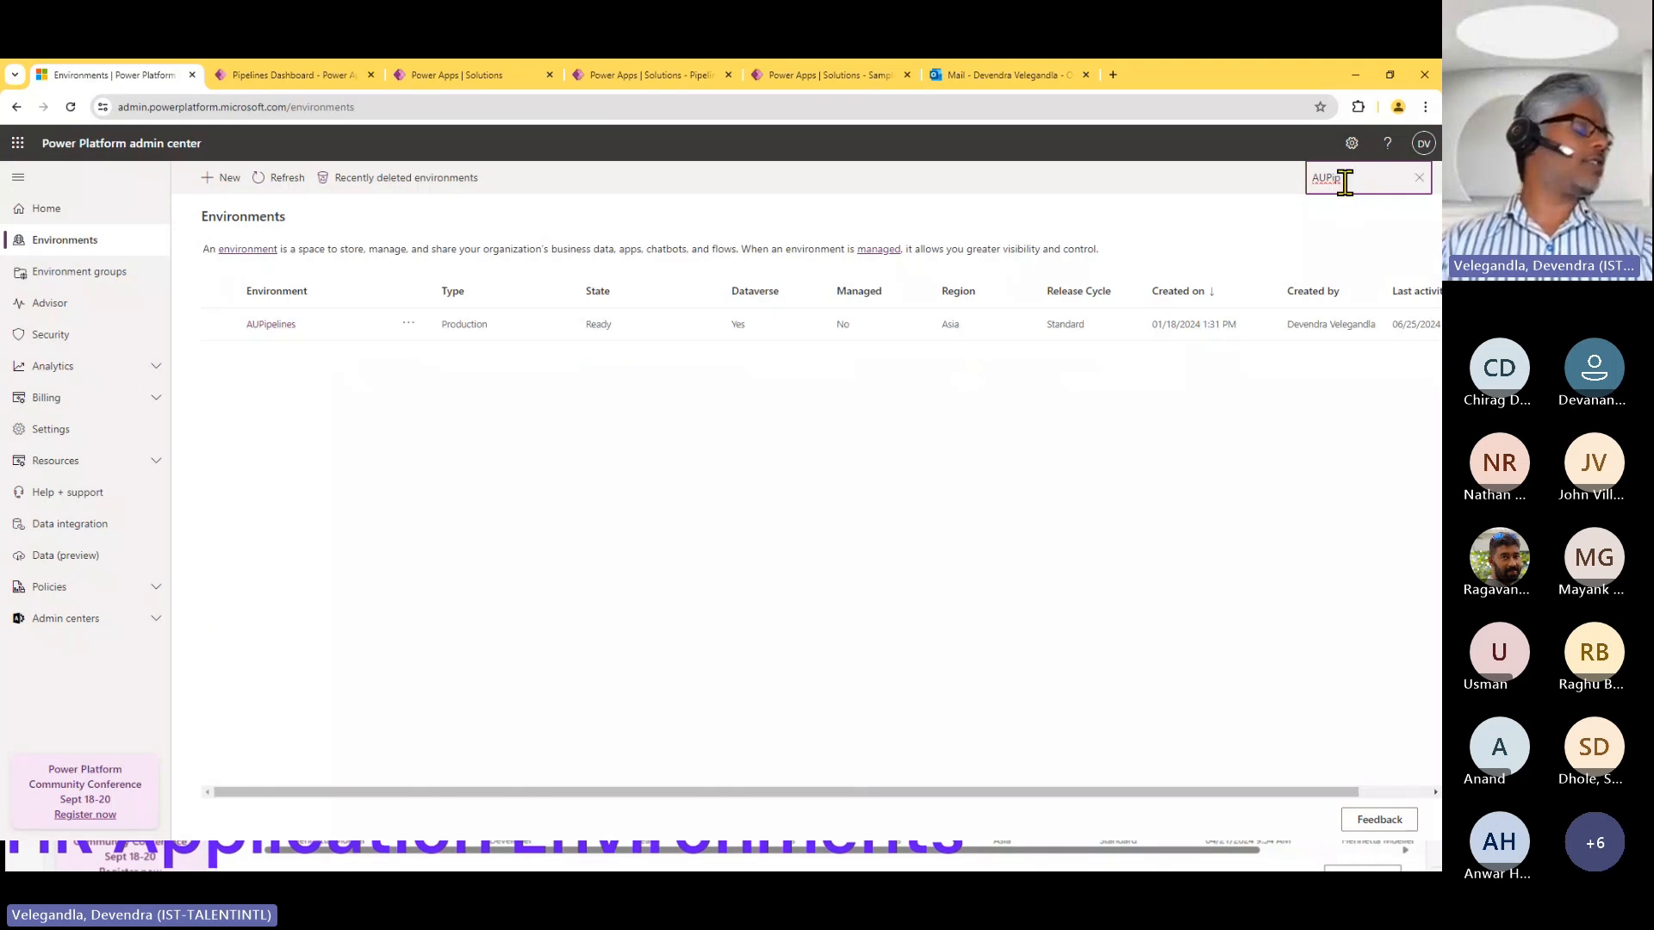
text(elines)
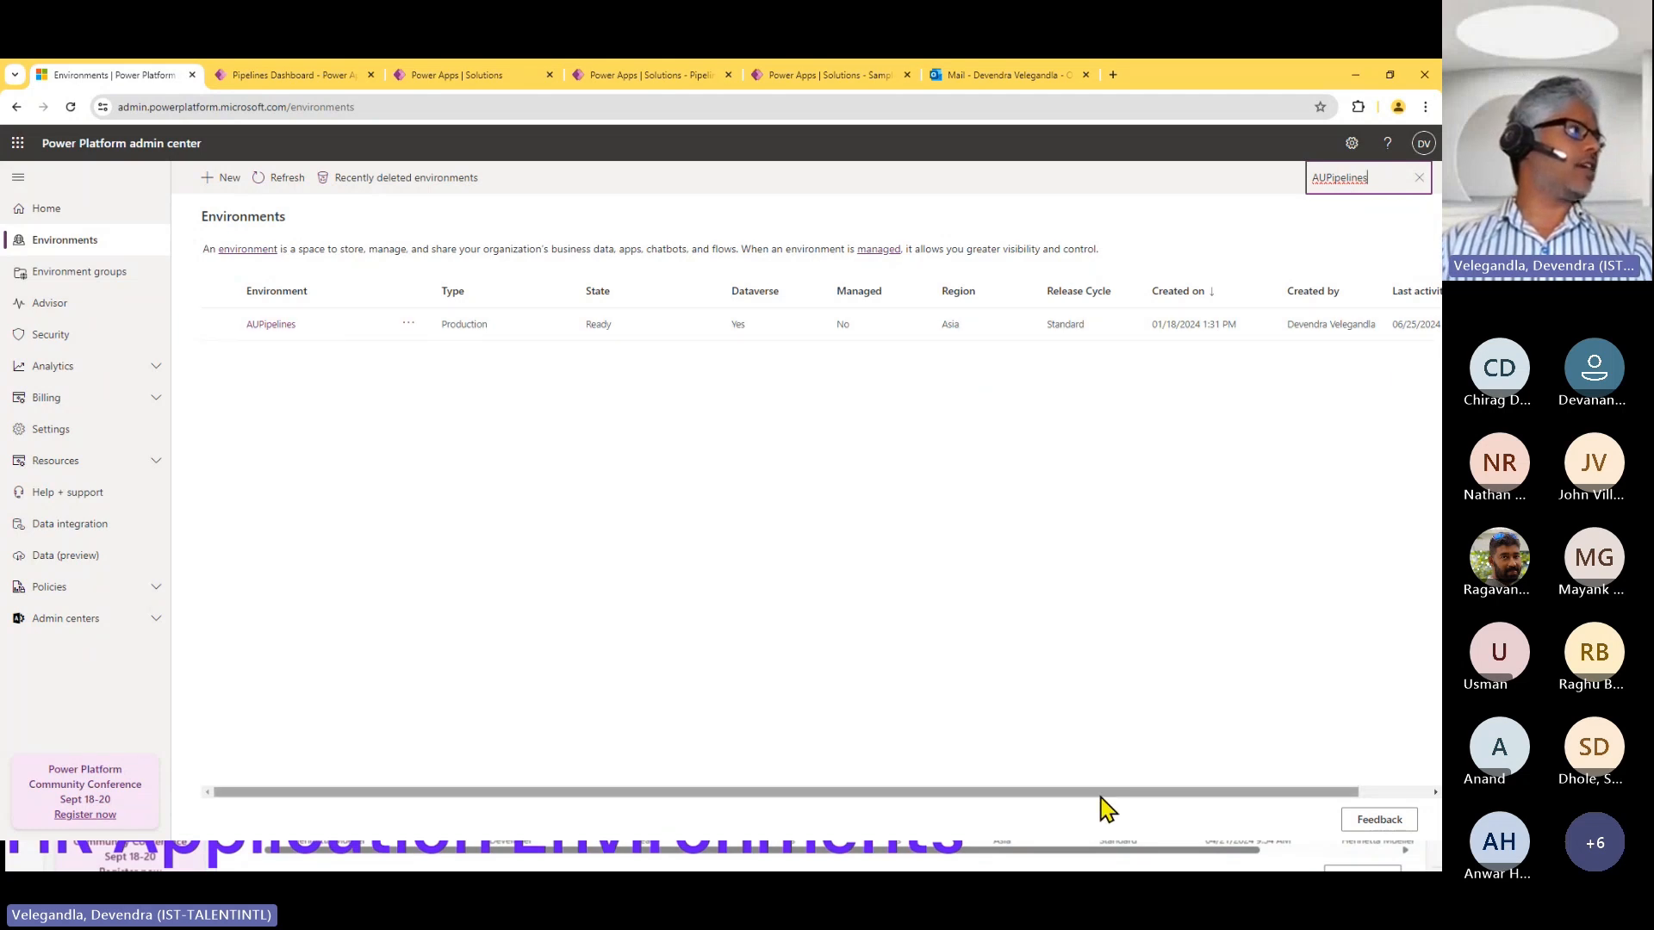
mouse_move(1097, 793)
mouse_down()
mouse_move(1147, 797)
mouse_move(1098, 794)
mouse_up()
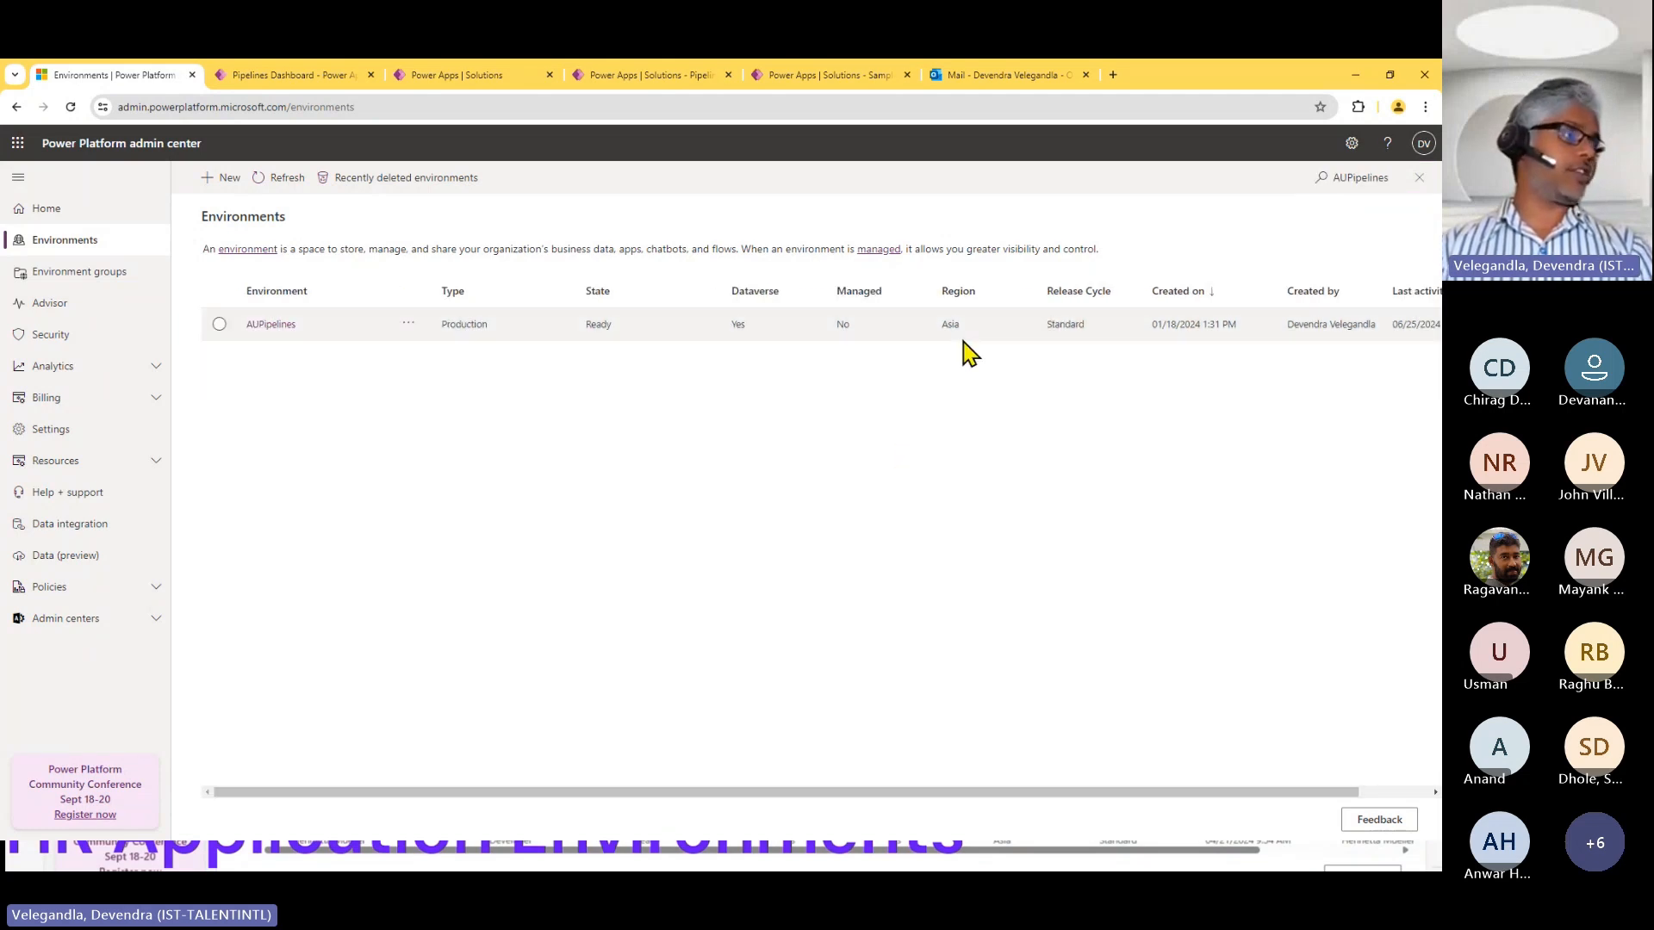
Open the AUPipelines environment's Dynamics 365 apps and search them for Pipelines.
click(273, 324)
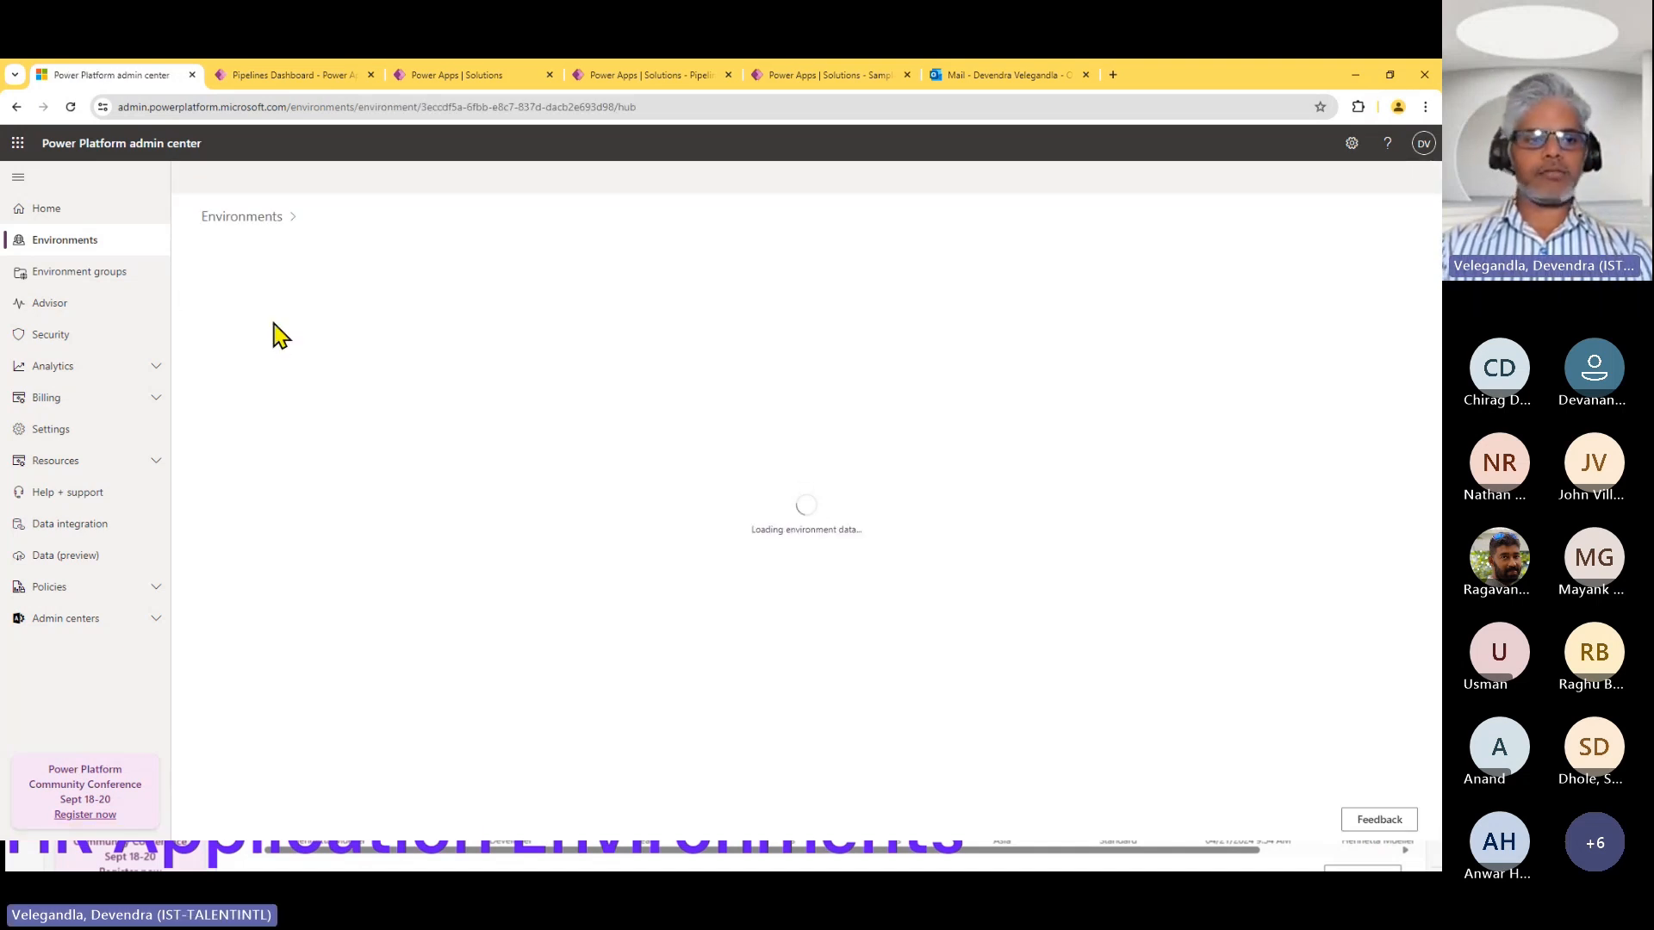
click(1123, 636)
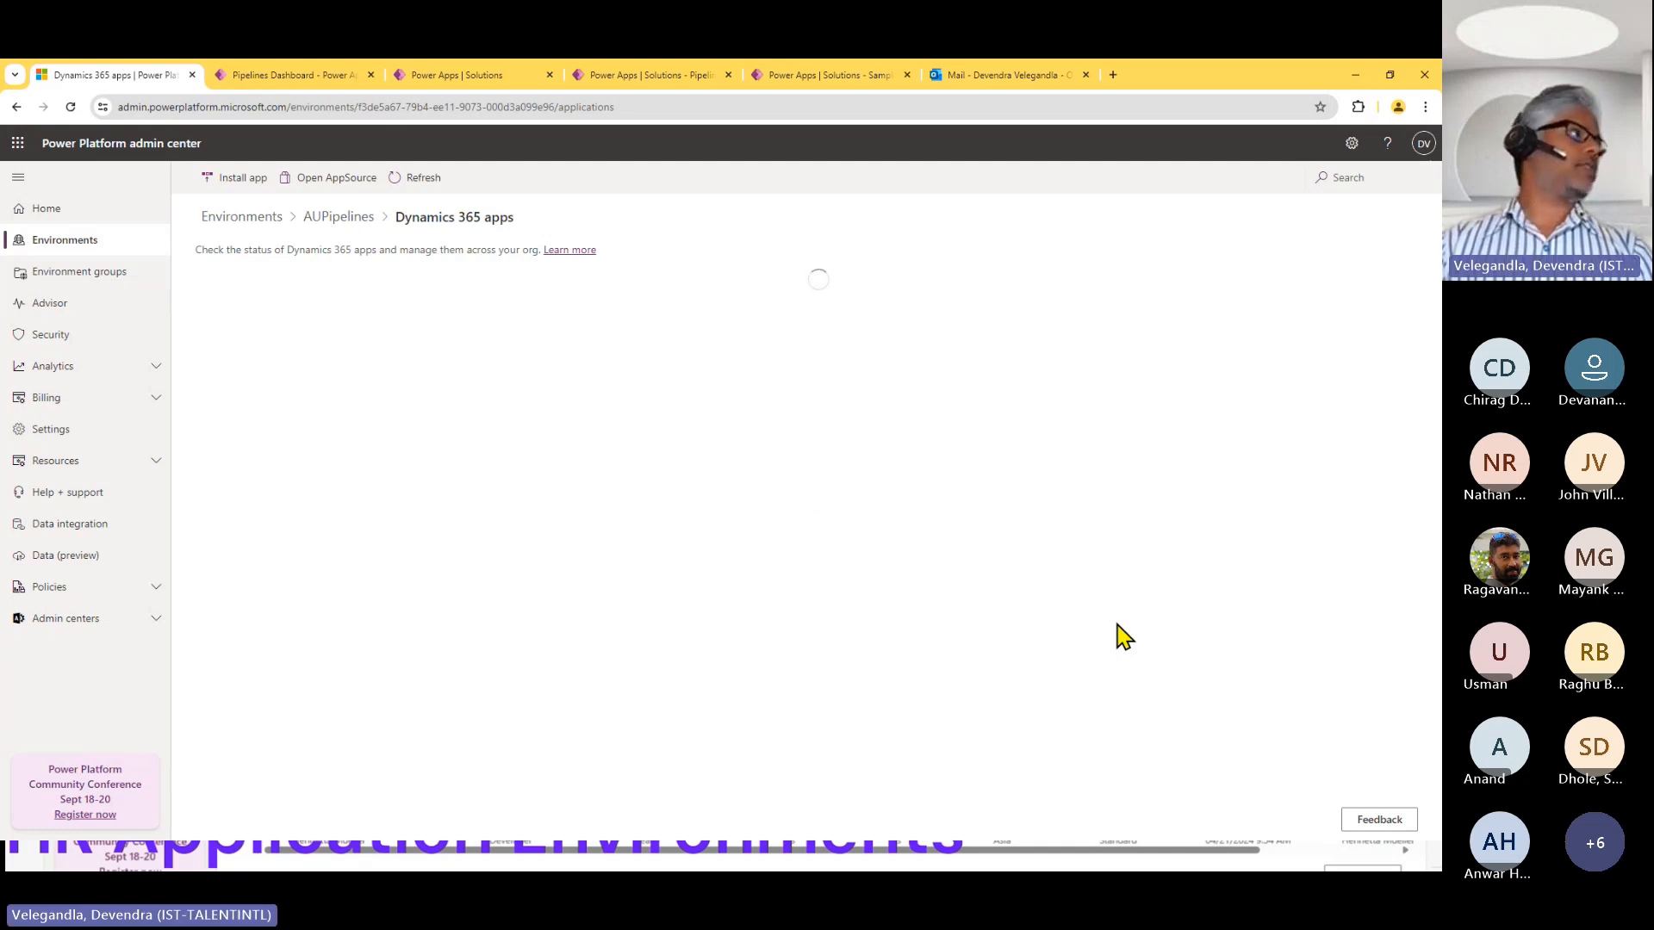
click(1363, 178)
text(Pipelines)
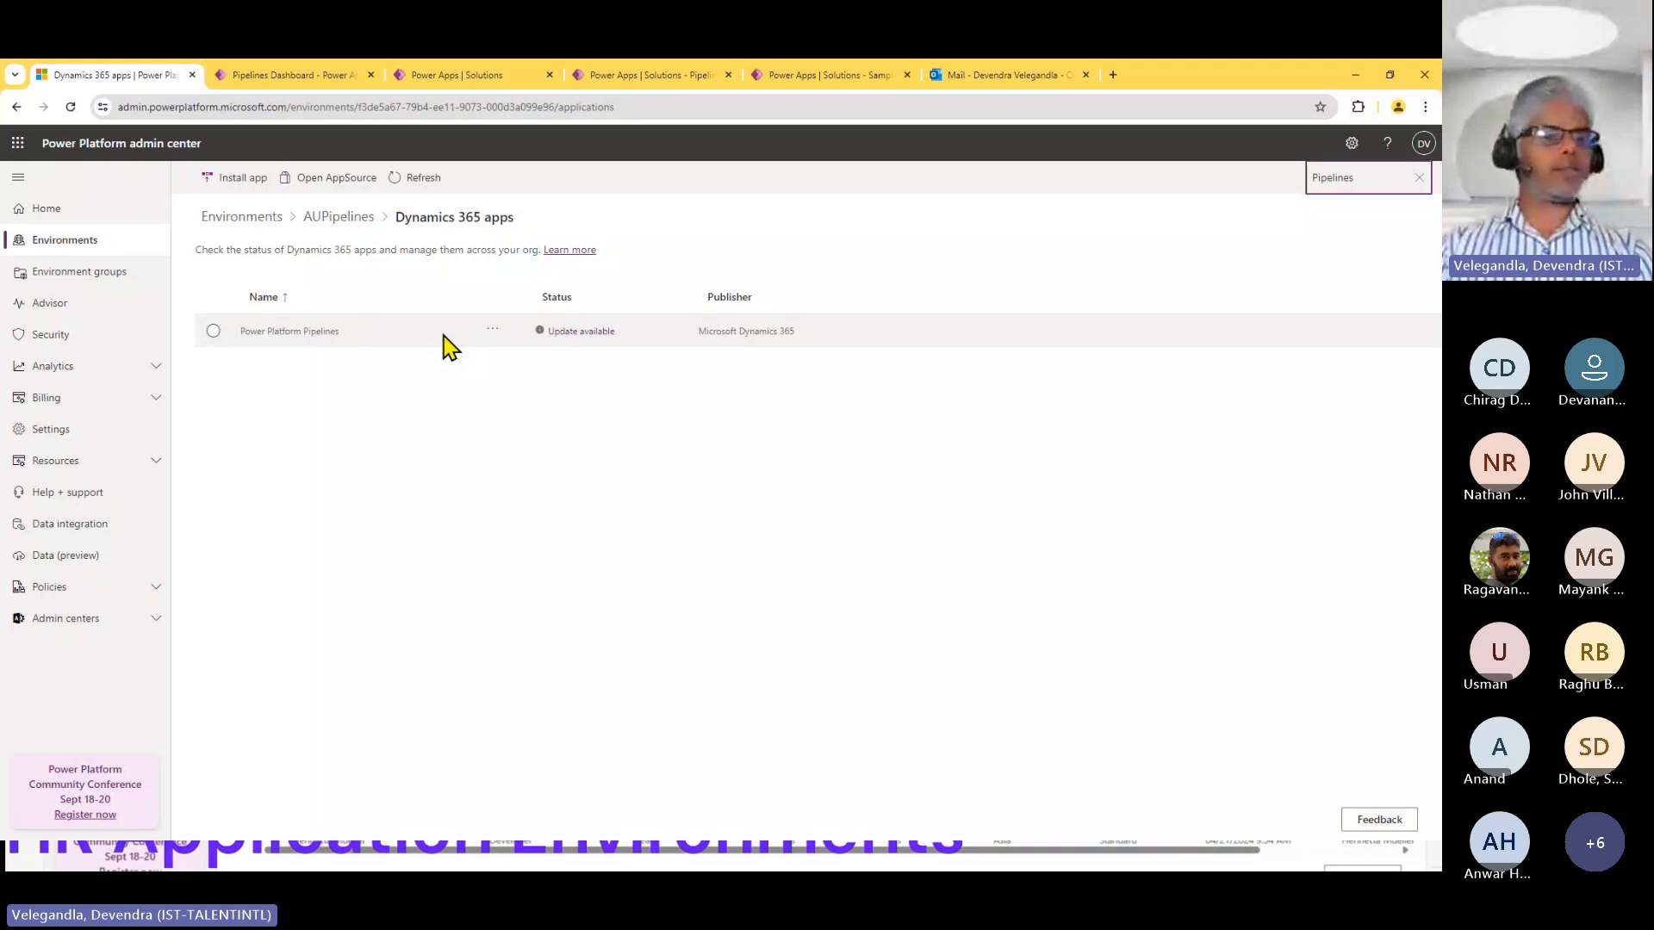
Switch to the Deployment Pipeline Configuration app and review the Pipelines Dashboard's pipeline list and run history charts.
click(293, 78)
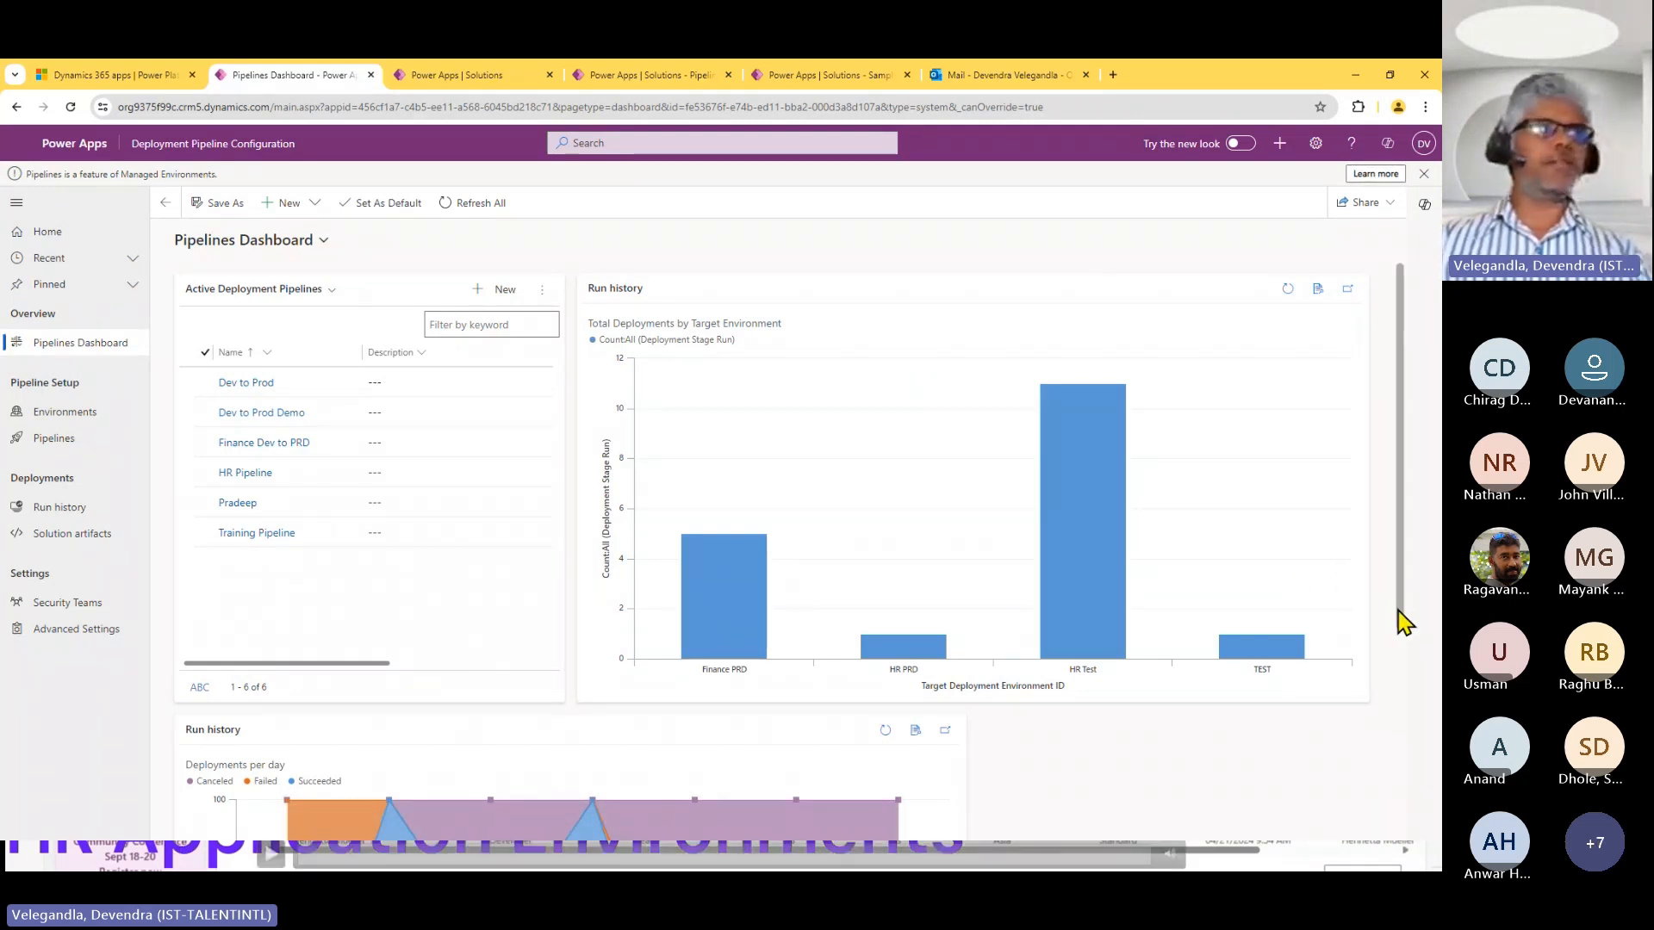
drag(1404, 621, 1417, 829)
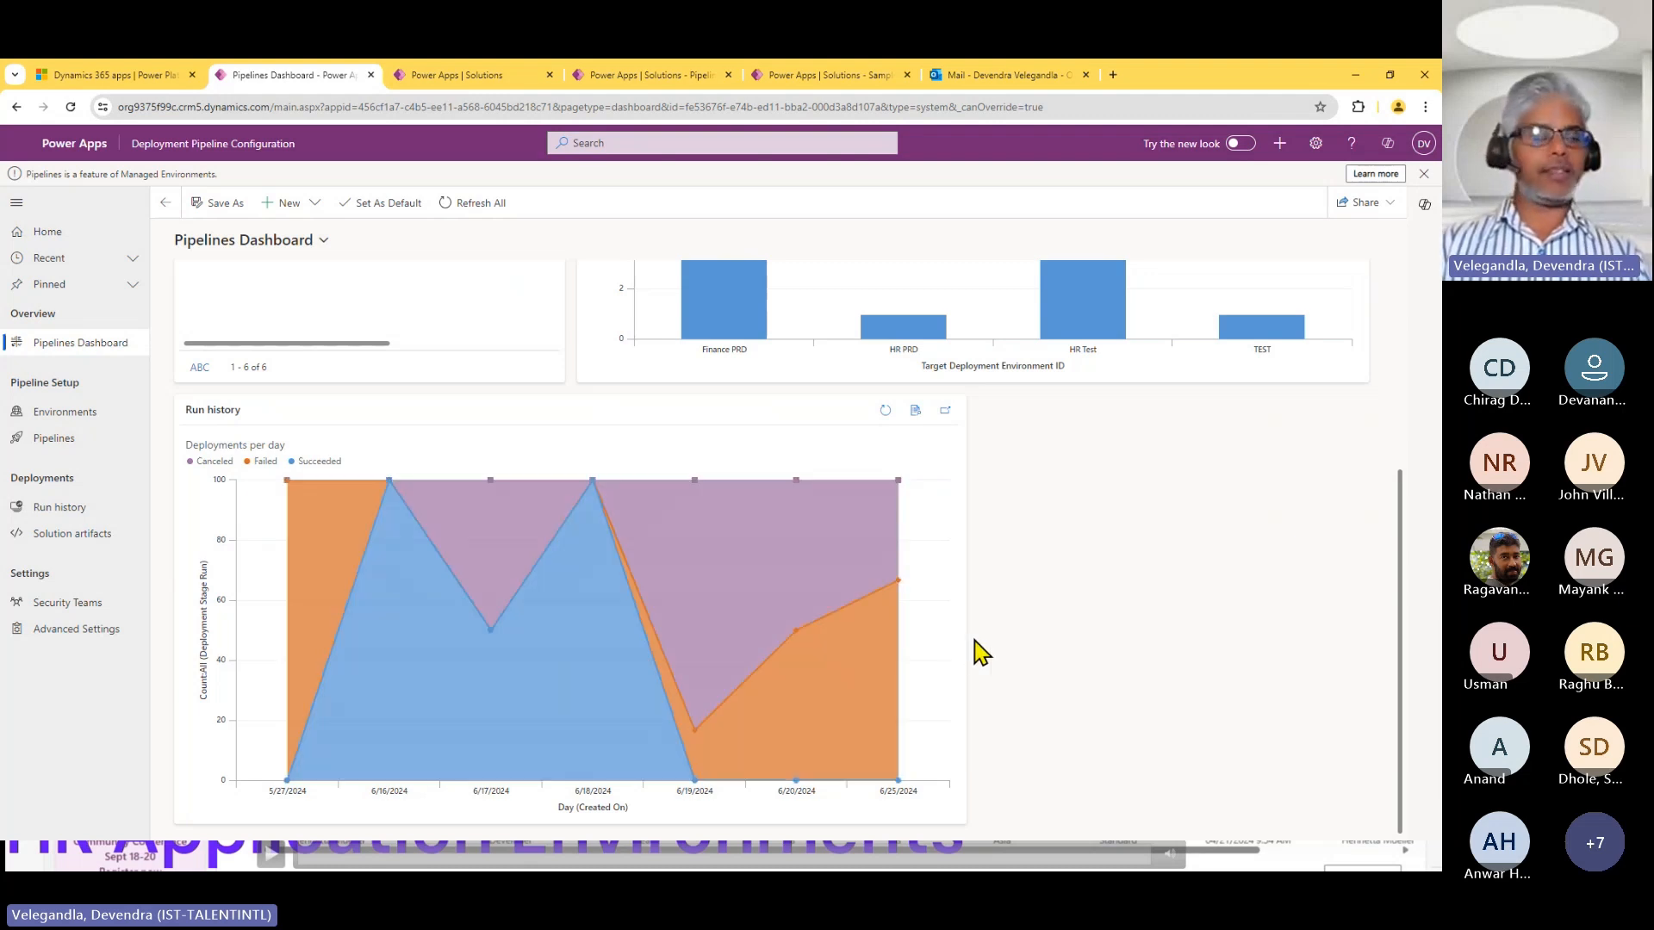
drag(1402, 535, 1400, 310)
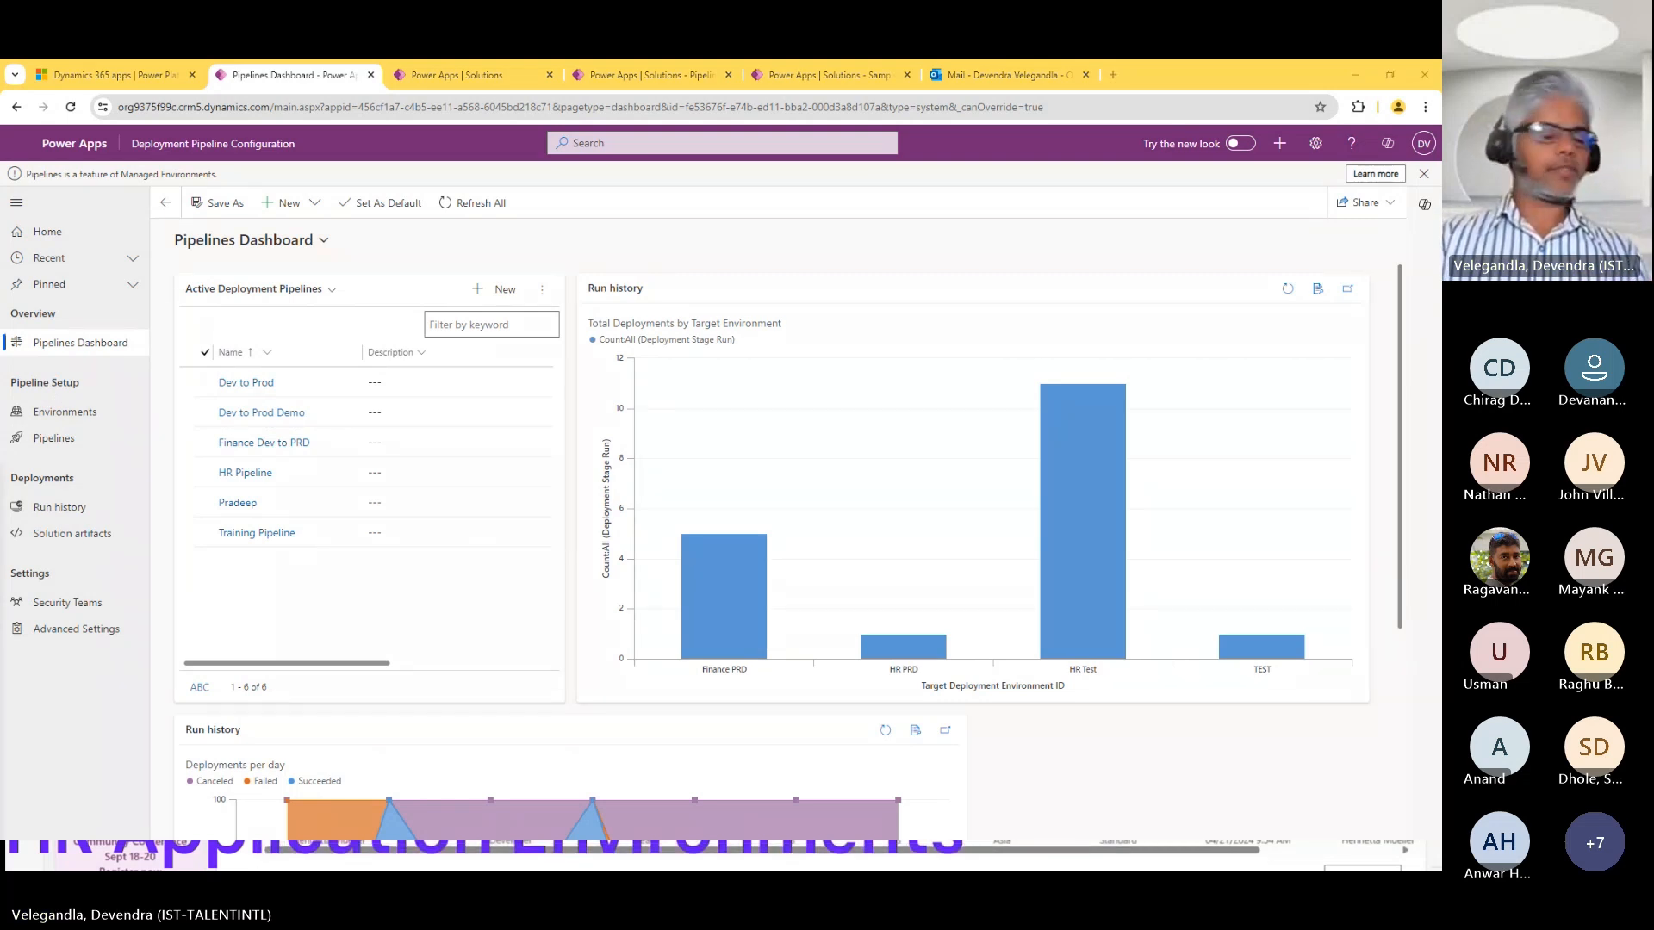
Open the list of deployment pipelines and view the new pipeline form, leaving it without creating a pipeline.
click(44, 442)
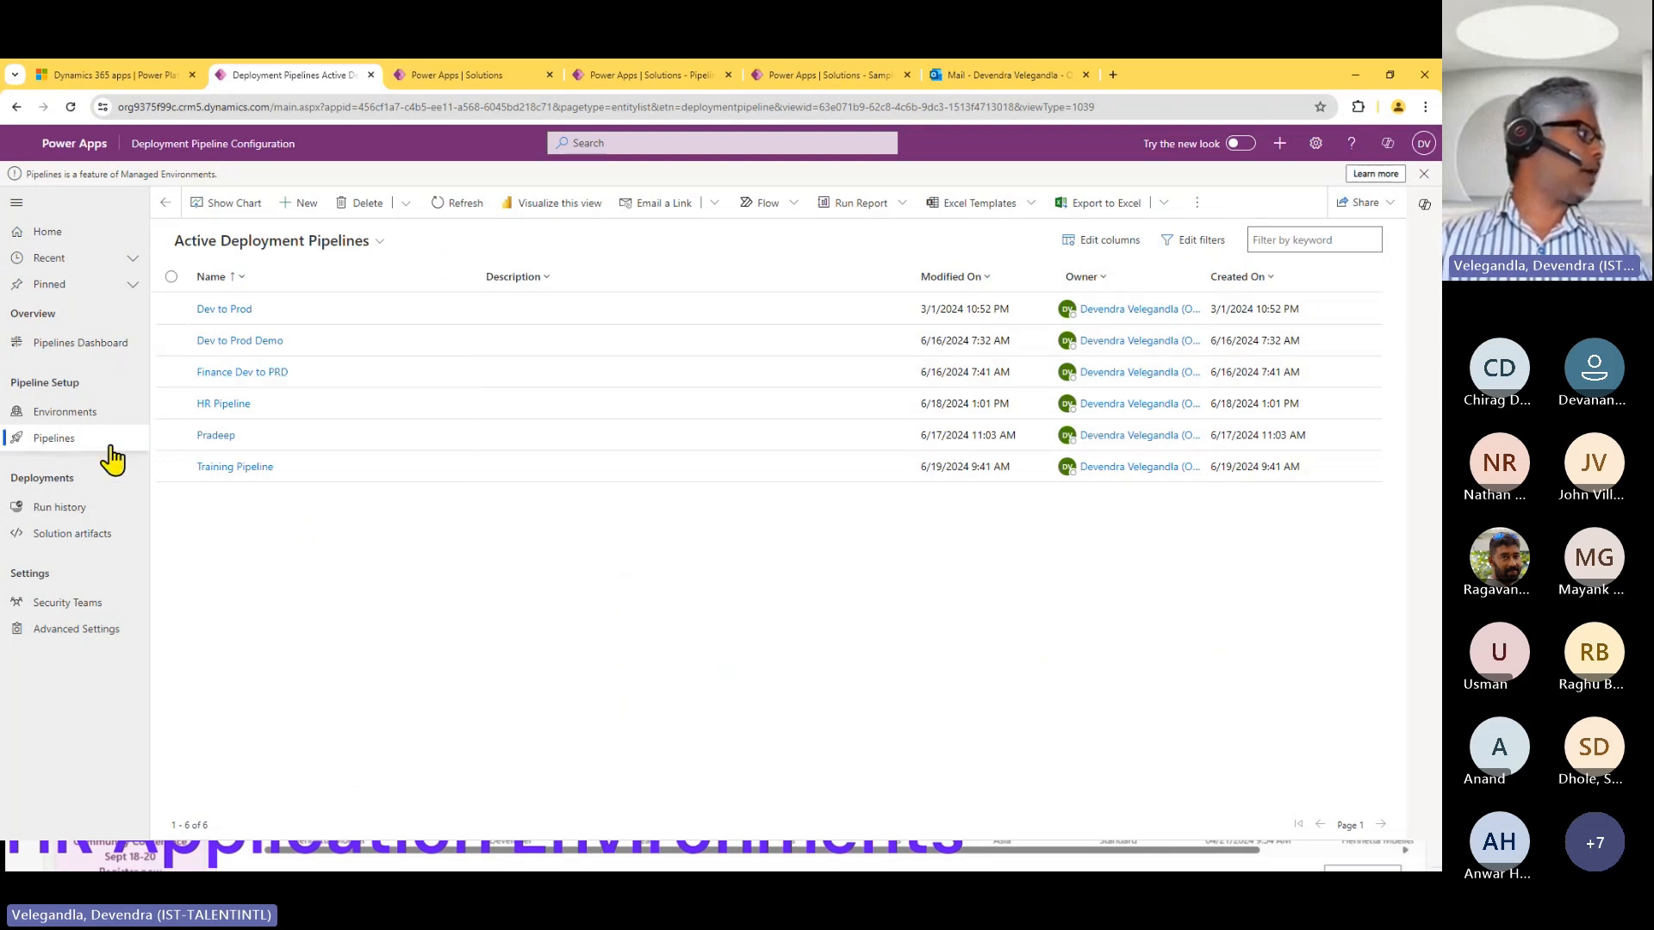
click(291, 206)
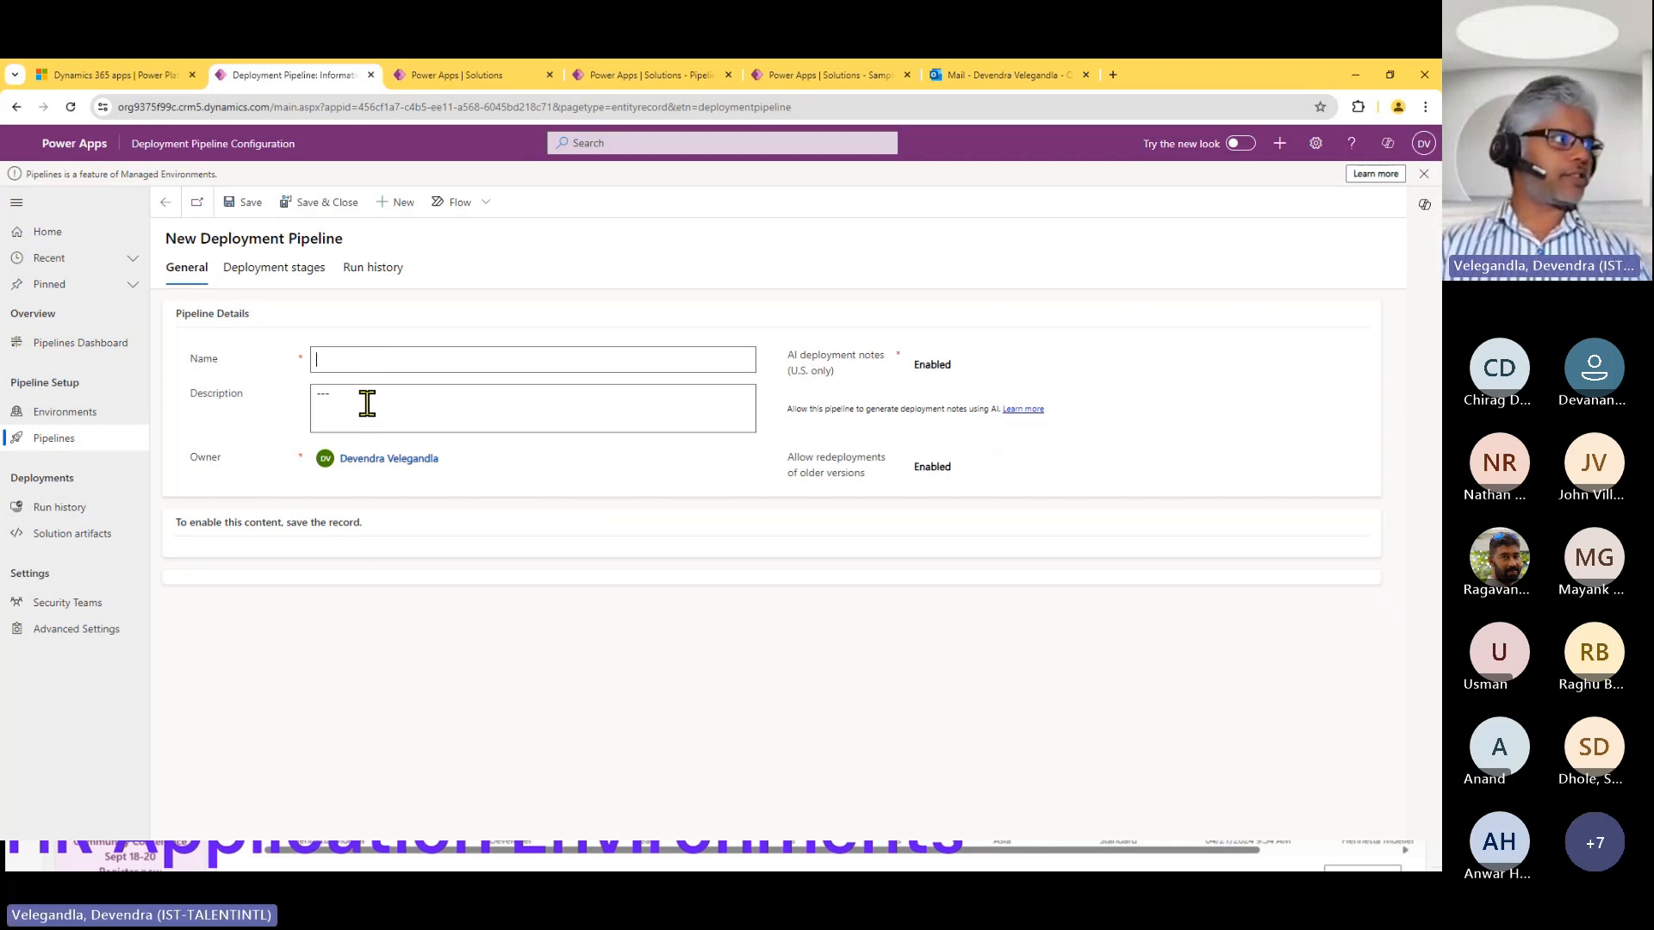
click(163, 211)
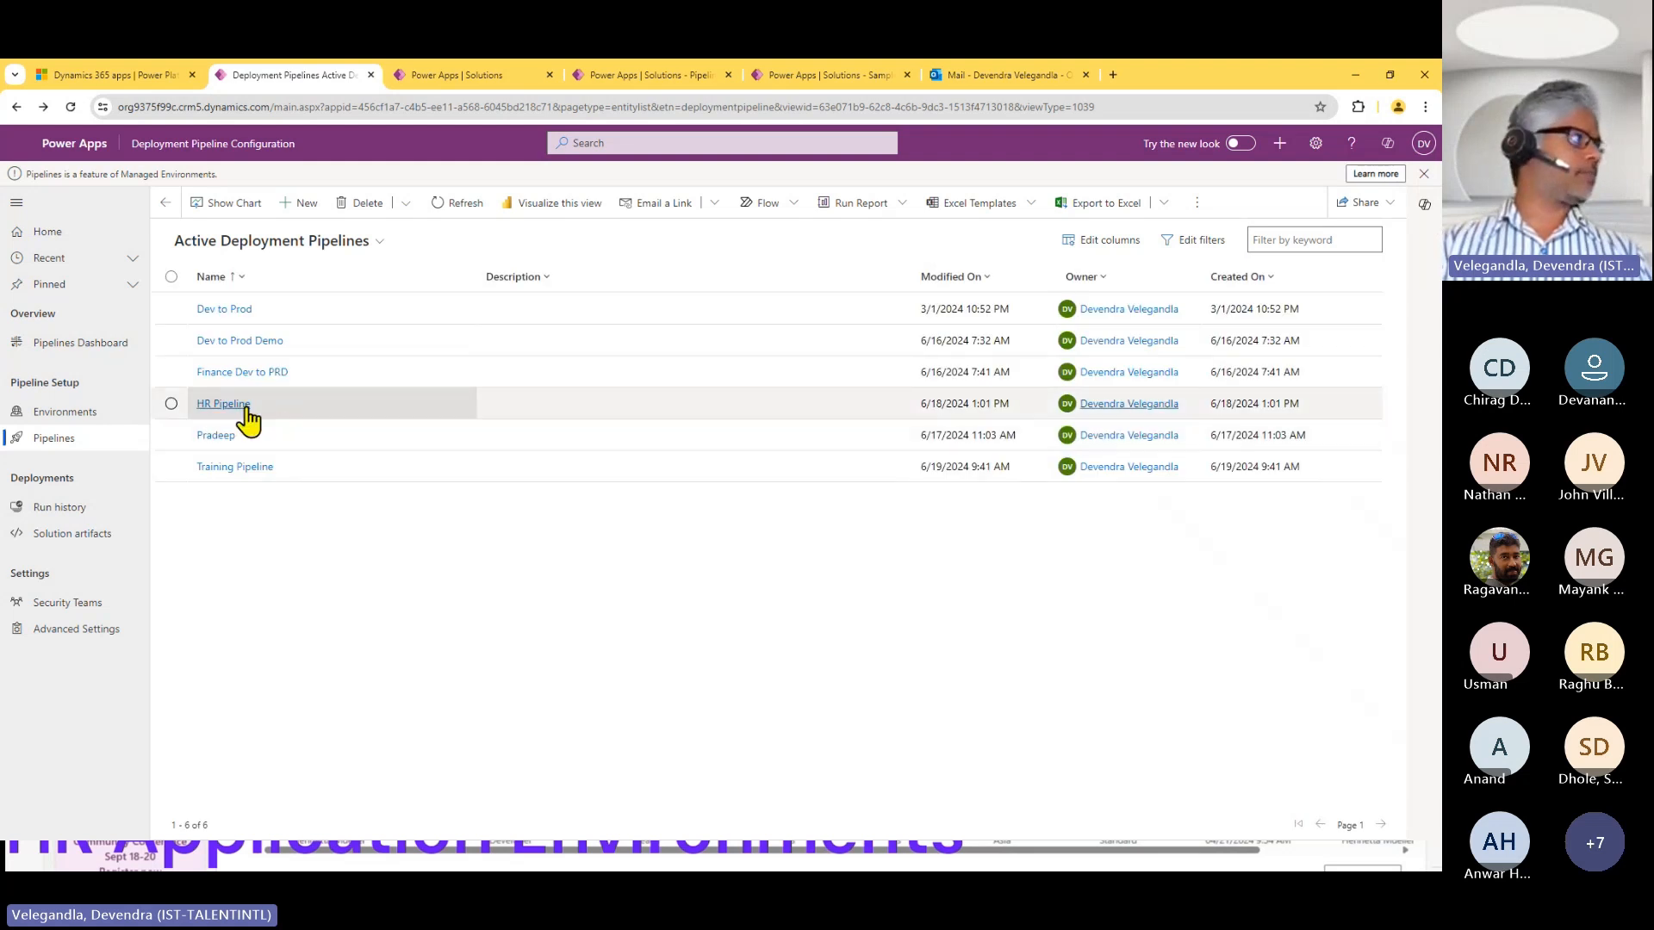
Open HR Pipeline and view the forms for adding existing and new development environments, cancelling both.
click(246, 407)
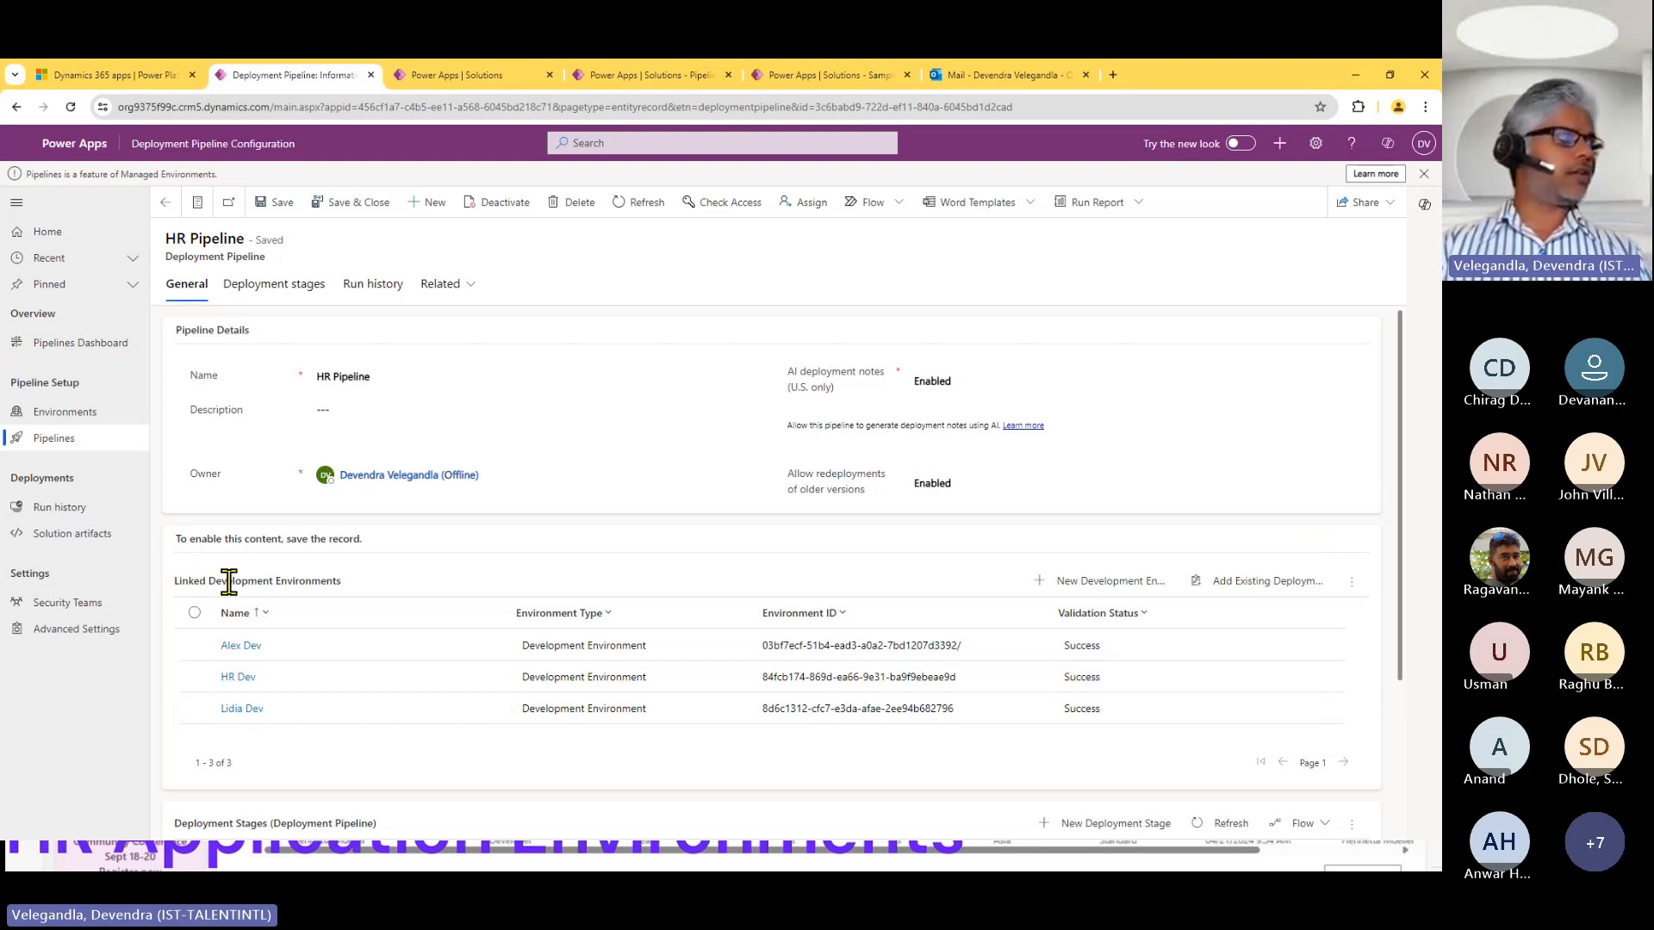
click(1249, 590)
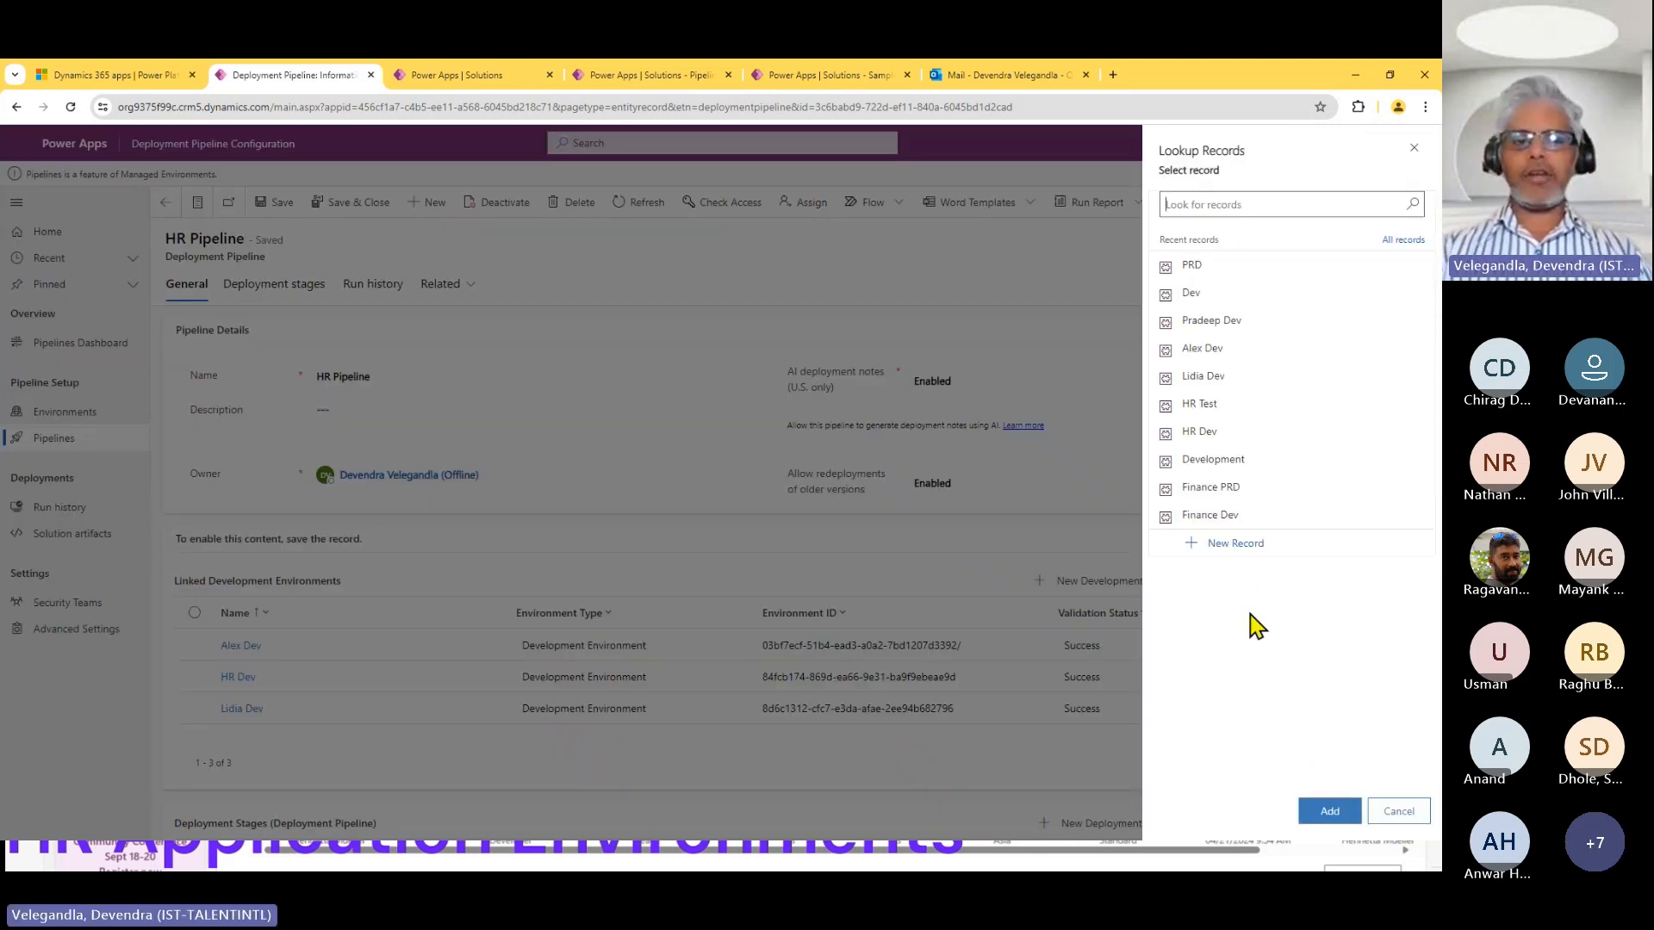
click(1399, 811)
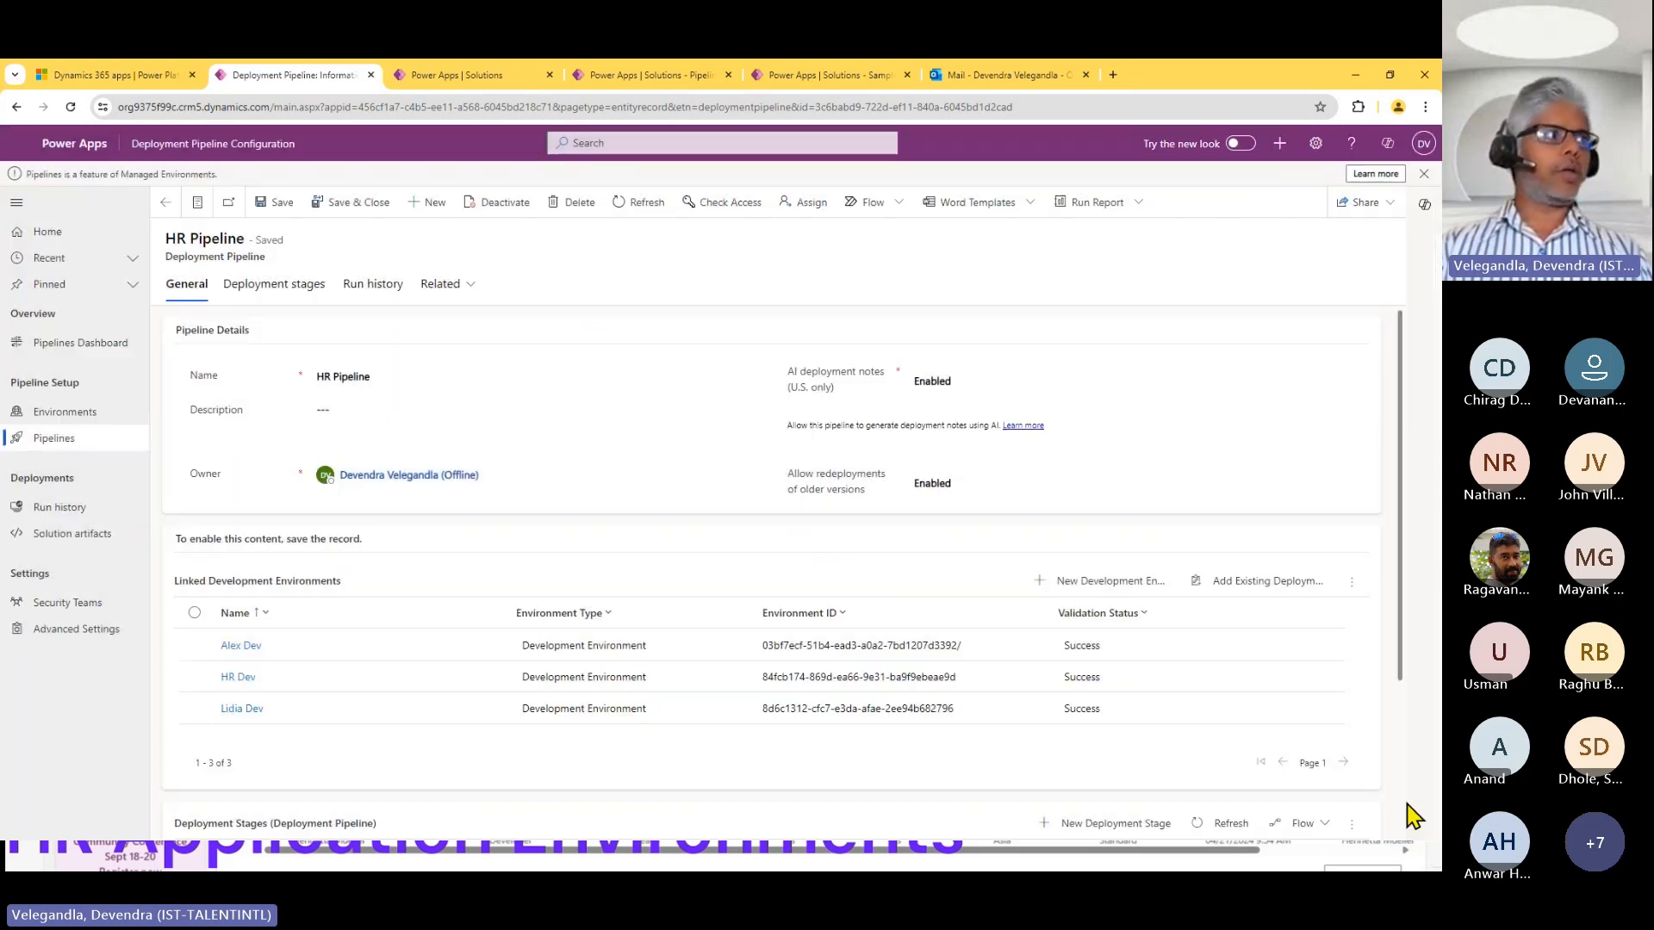
click(1101, 583)
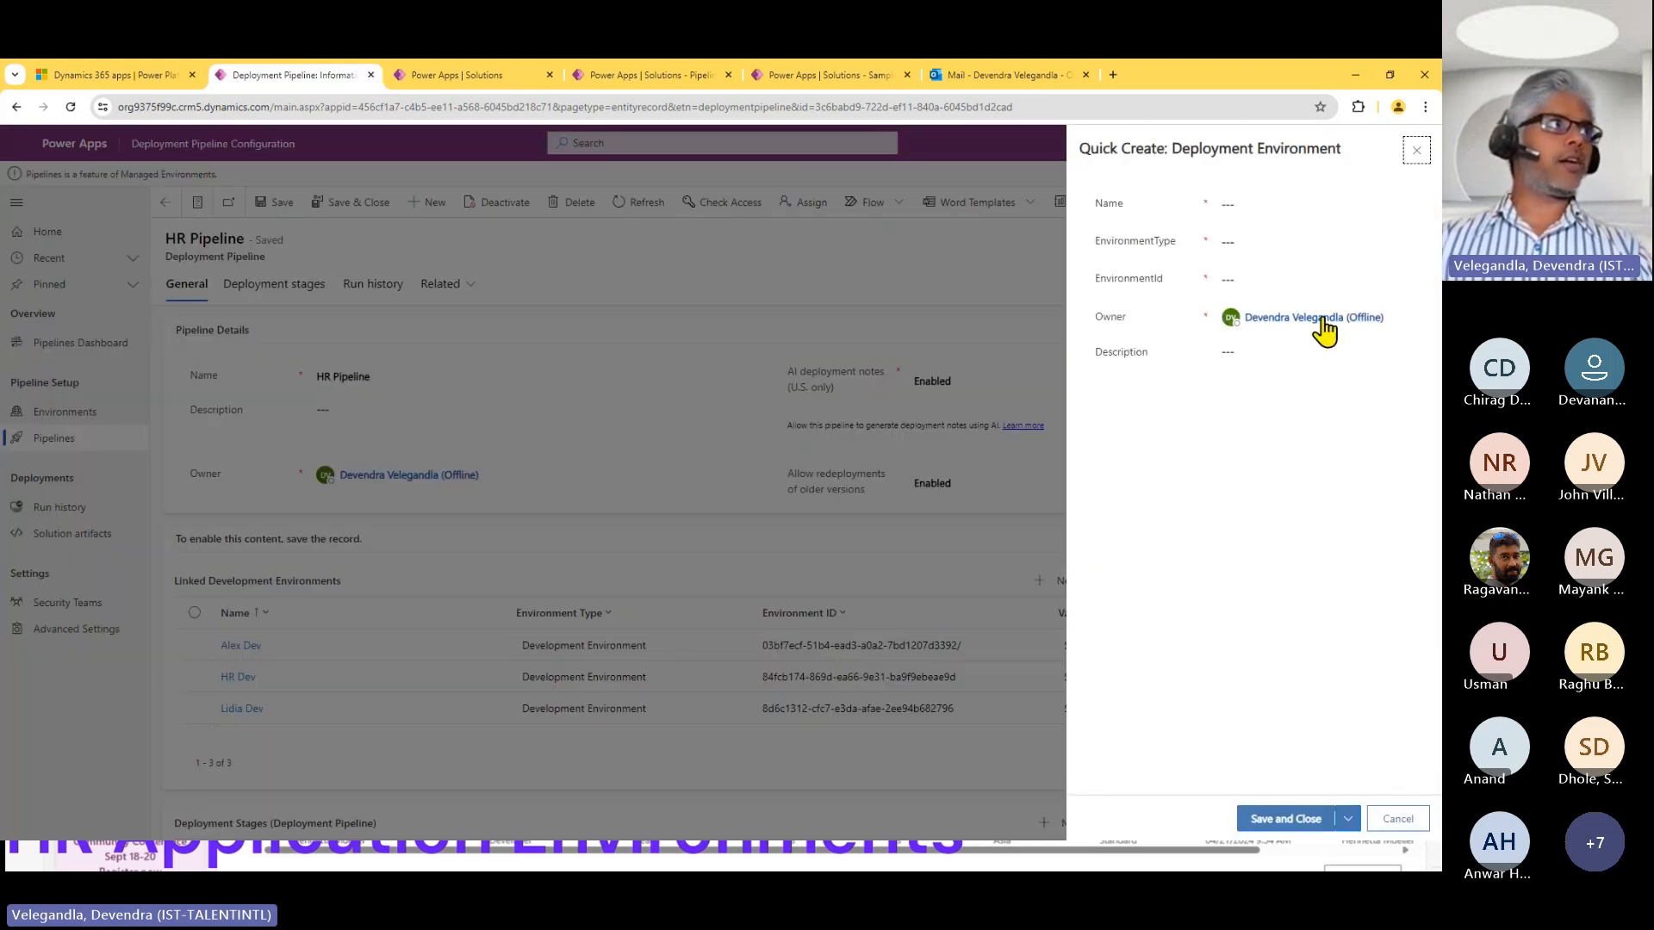
click(1297, 280)
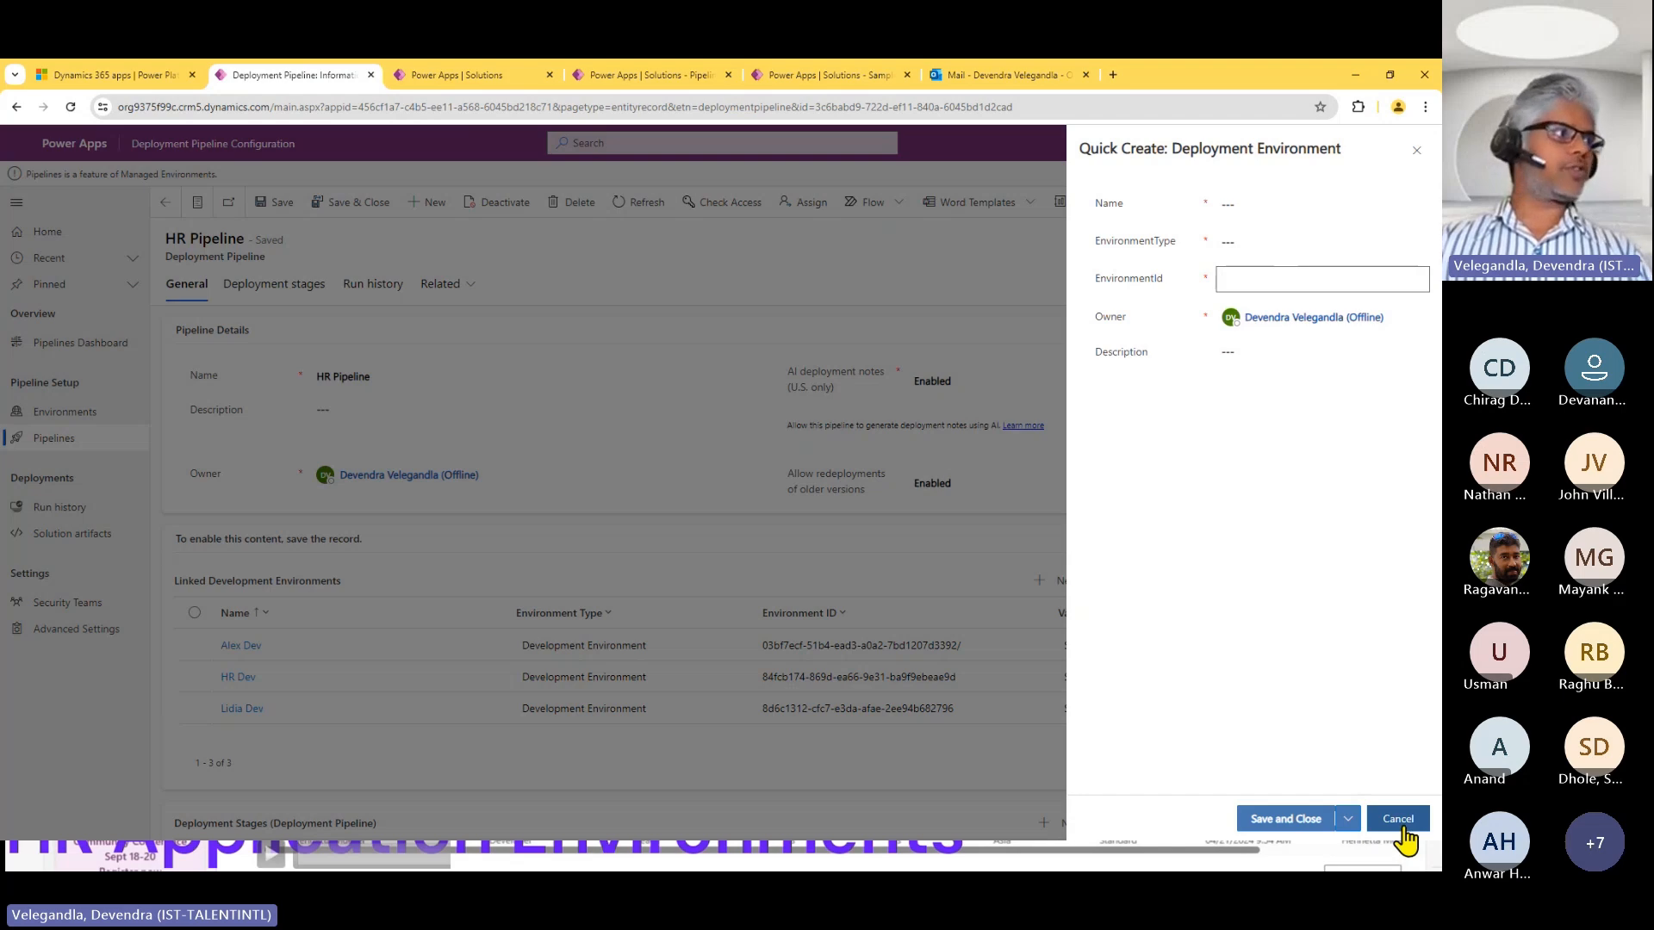
click(1400, 822)
Examine the settings of HR Pipeline's TEST and PROD deployment stages, returning to the pipeline record after each.
scroll(1404, 680, down, 3)
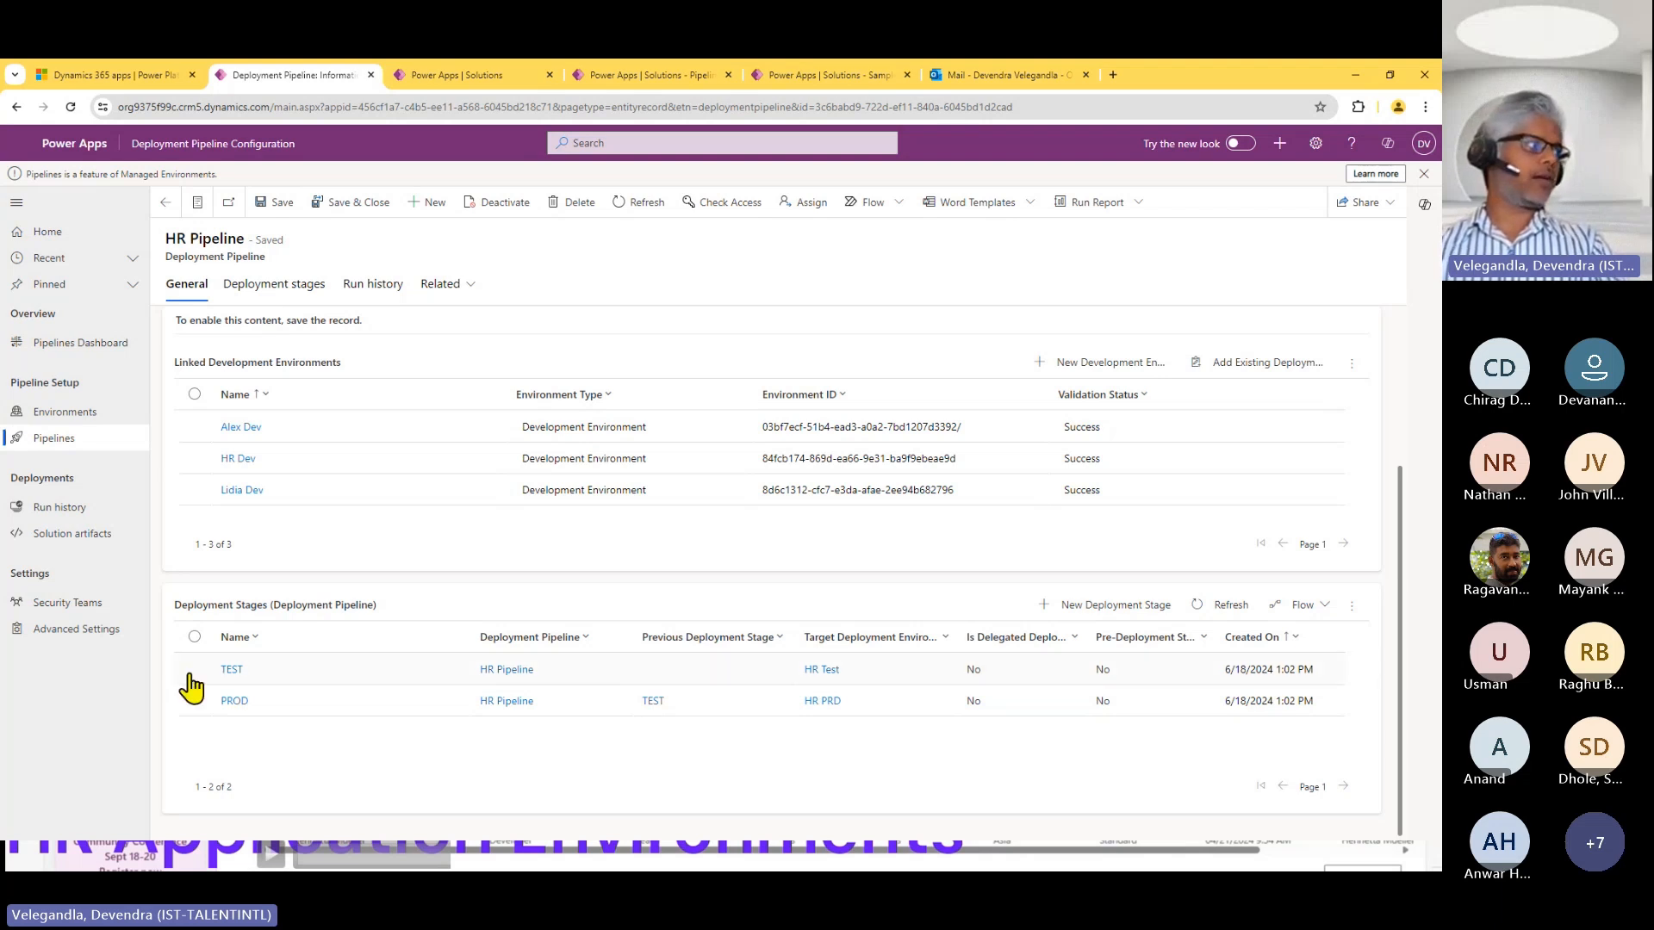
click(232, 671)
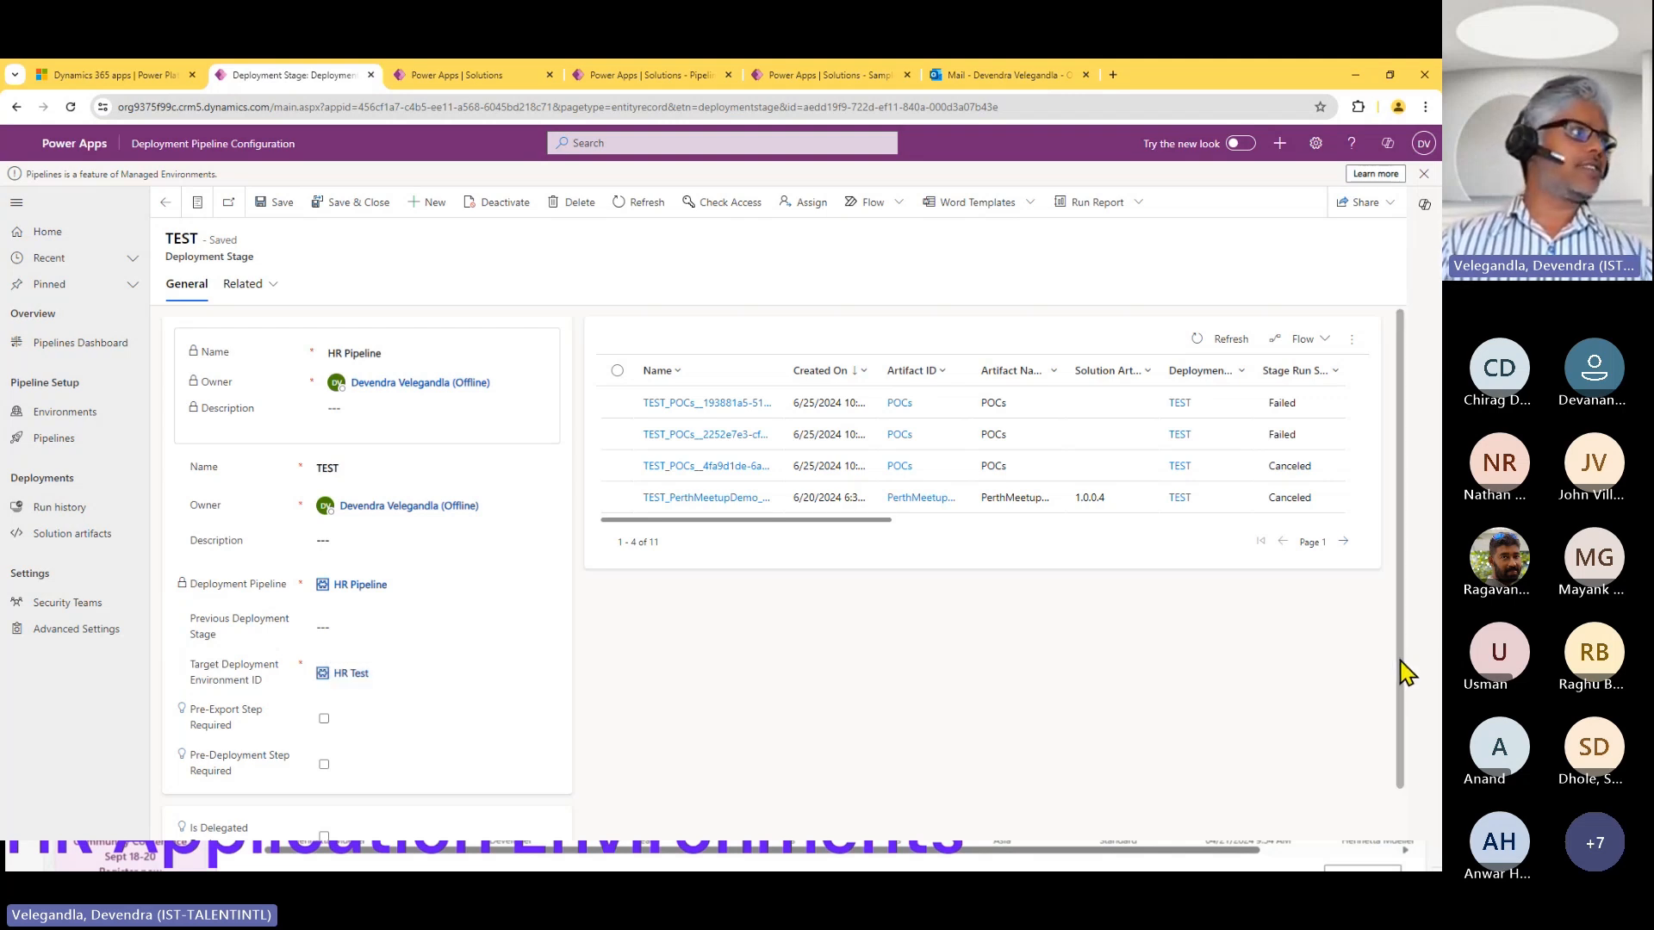
scroll(1403, 672, down, 1)
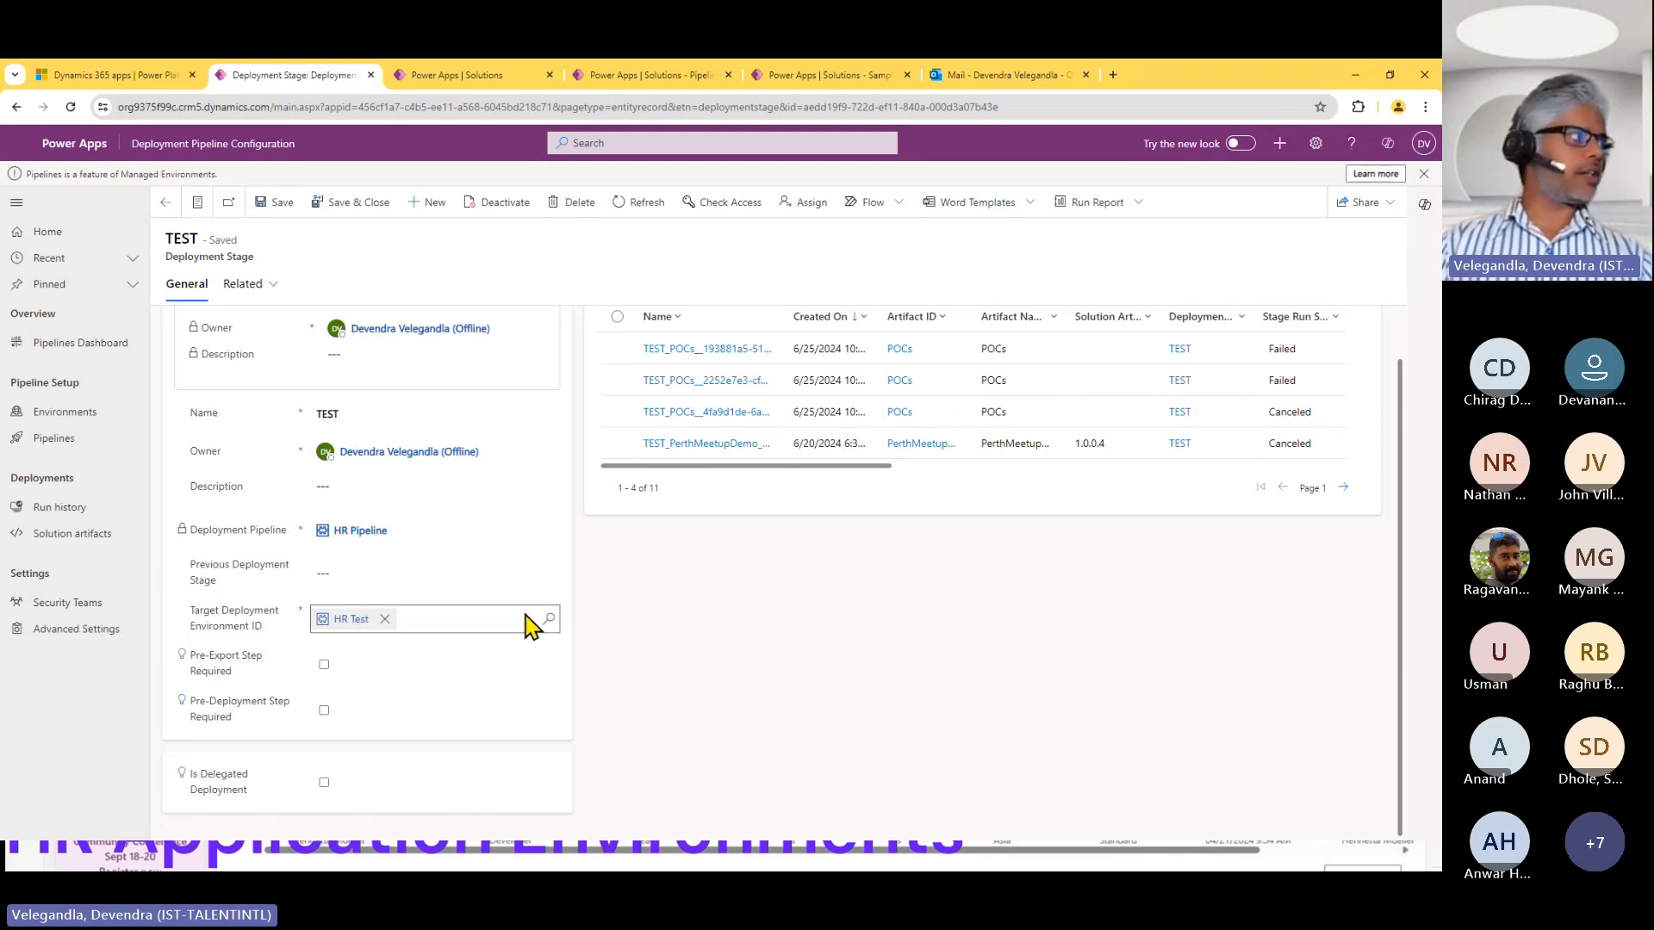
click(164, 202)
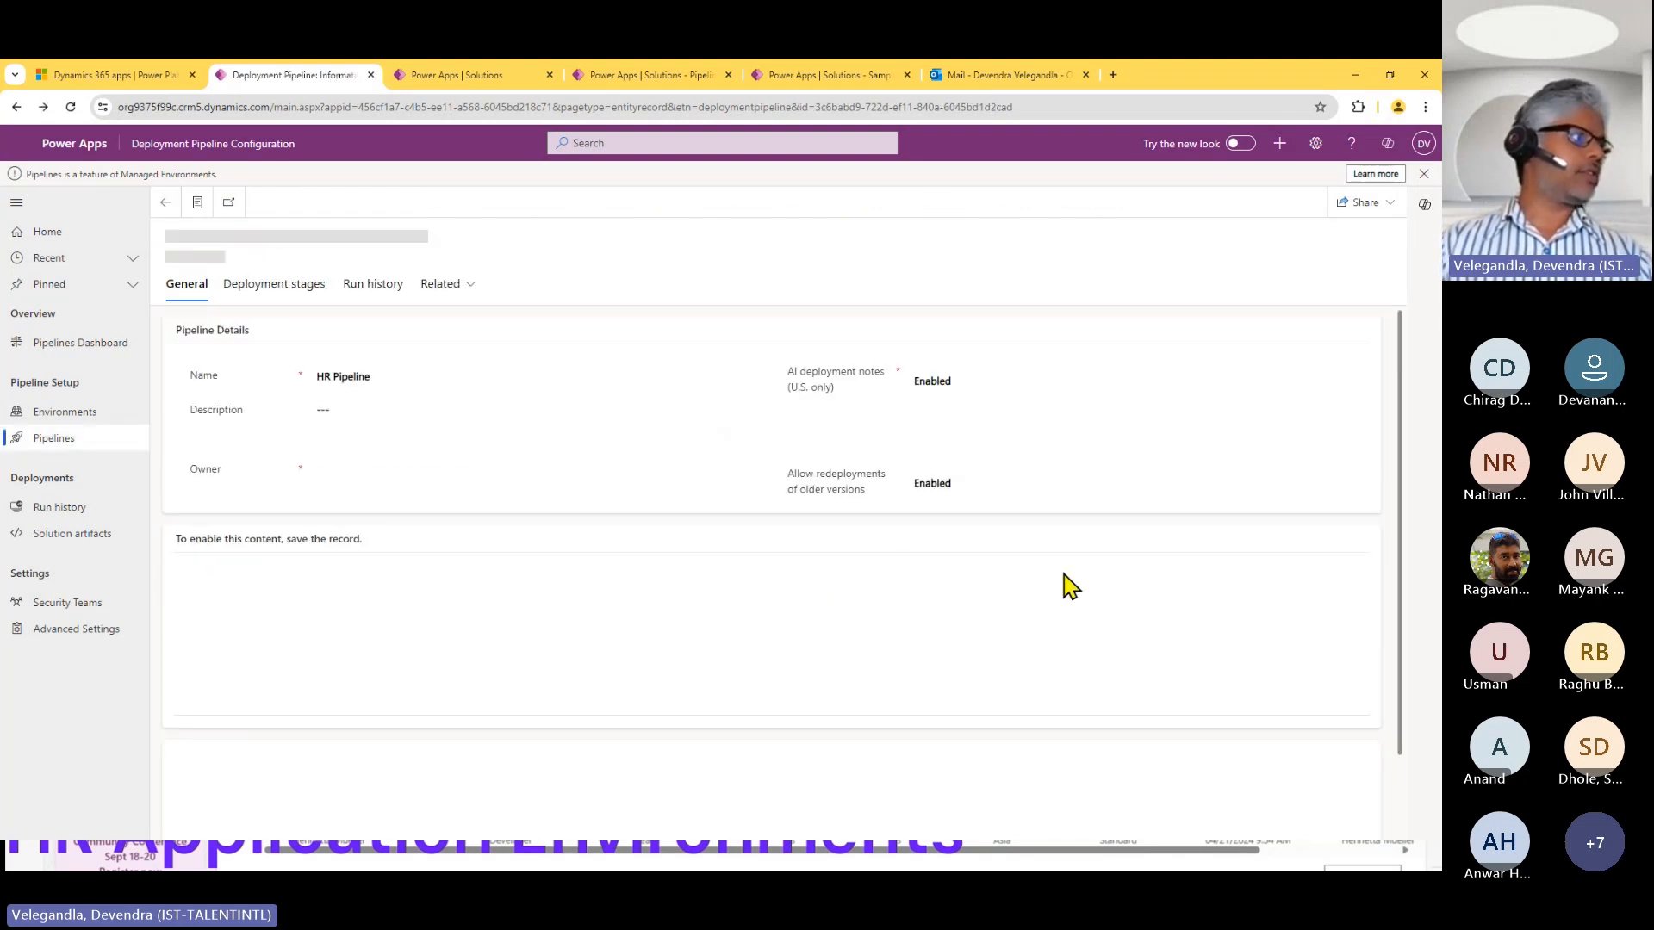
drag(1402, 690, 1407, 841)
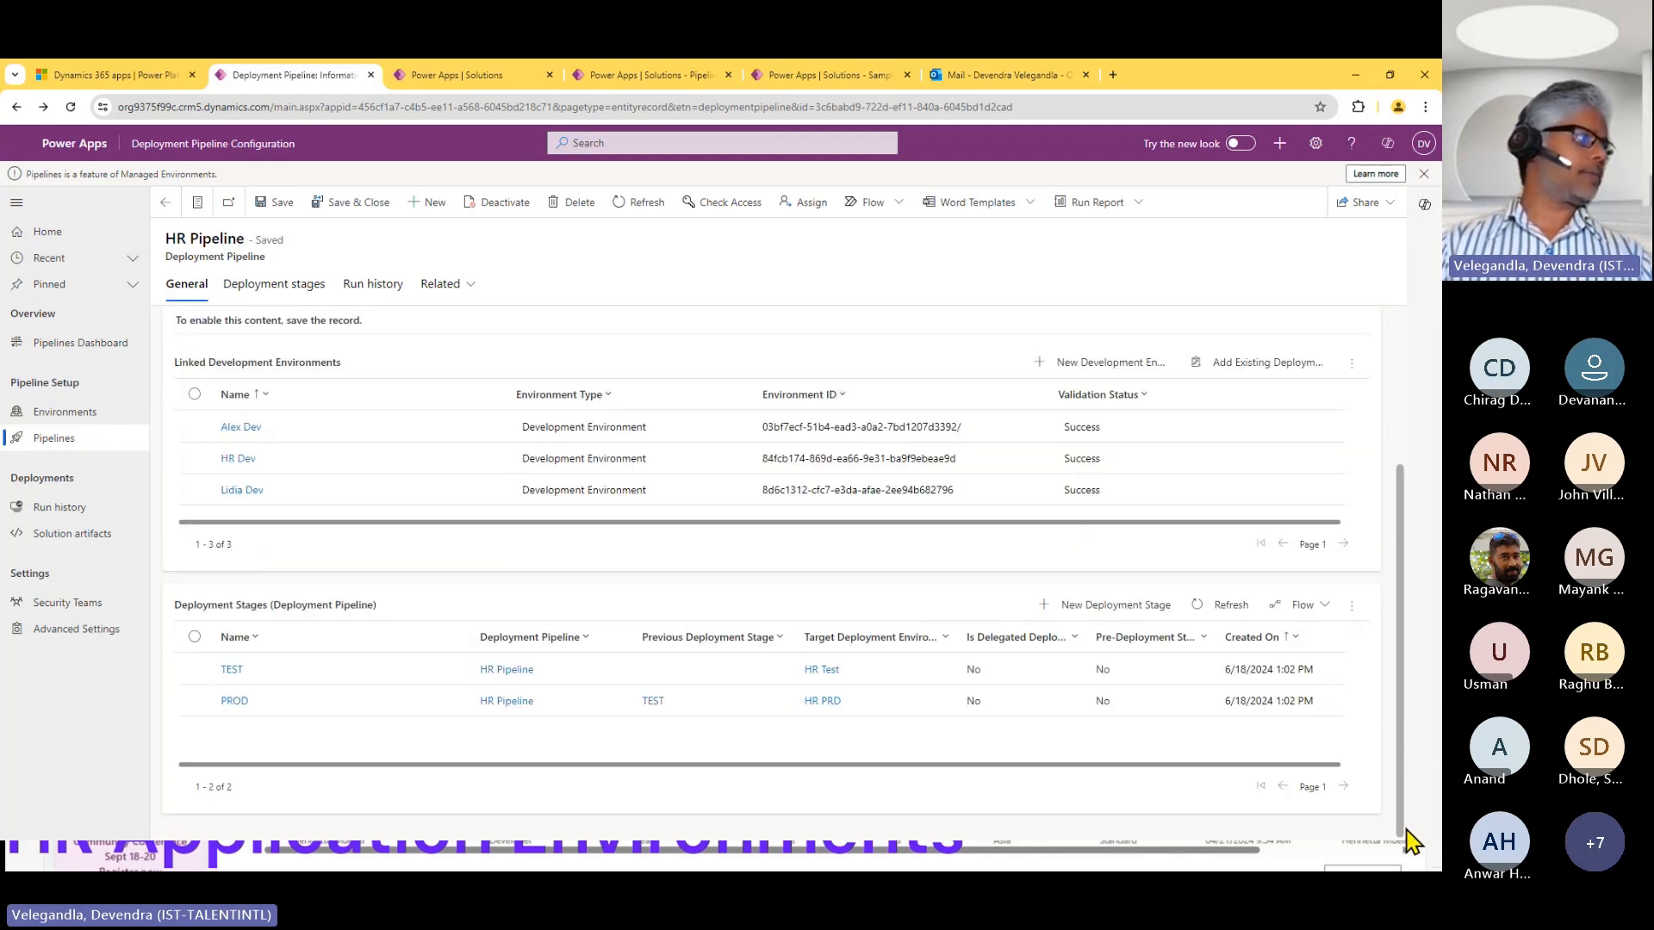
click(232, 700)
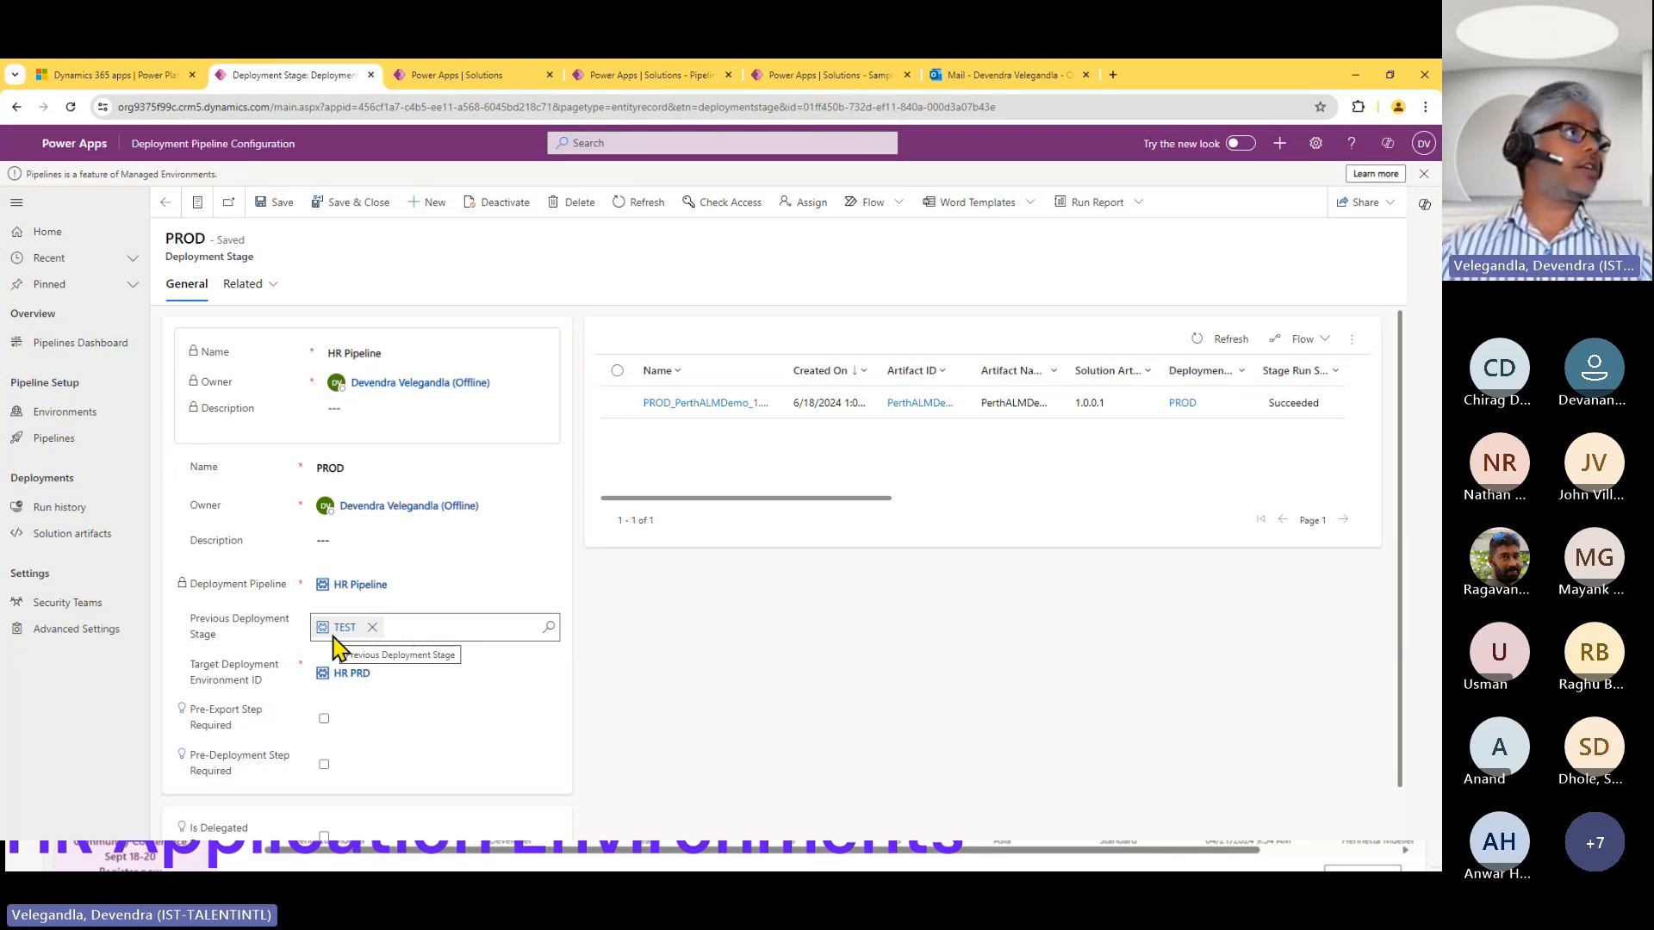
click(166, 202)
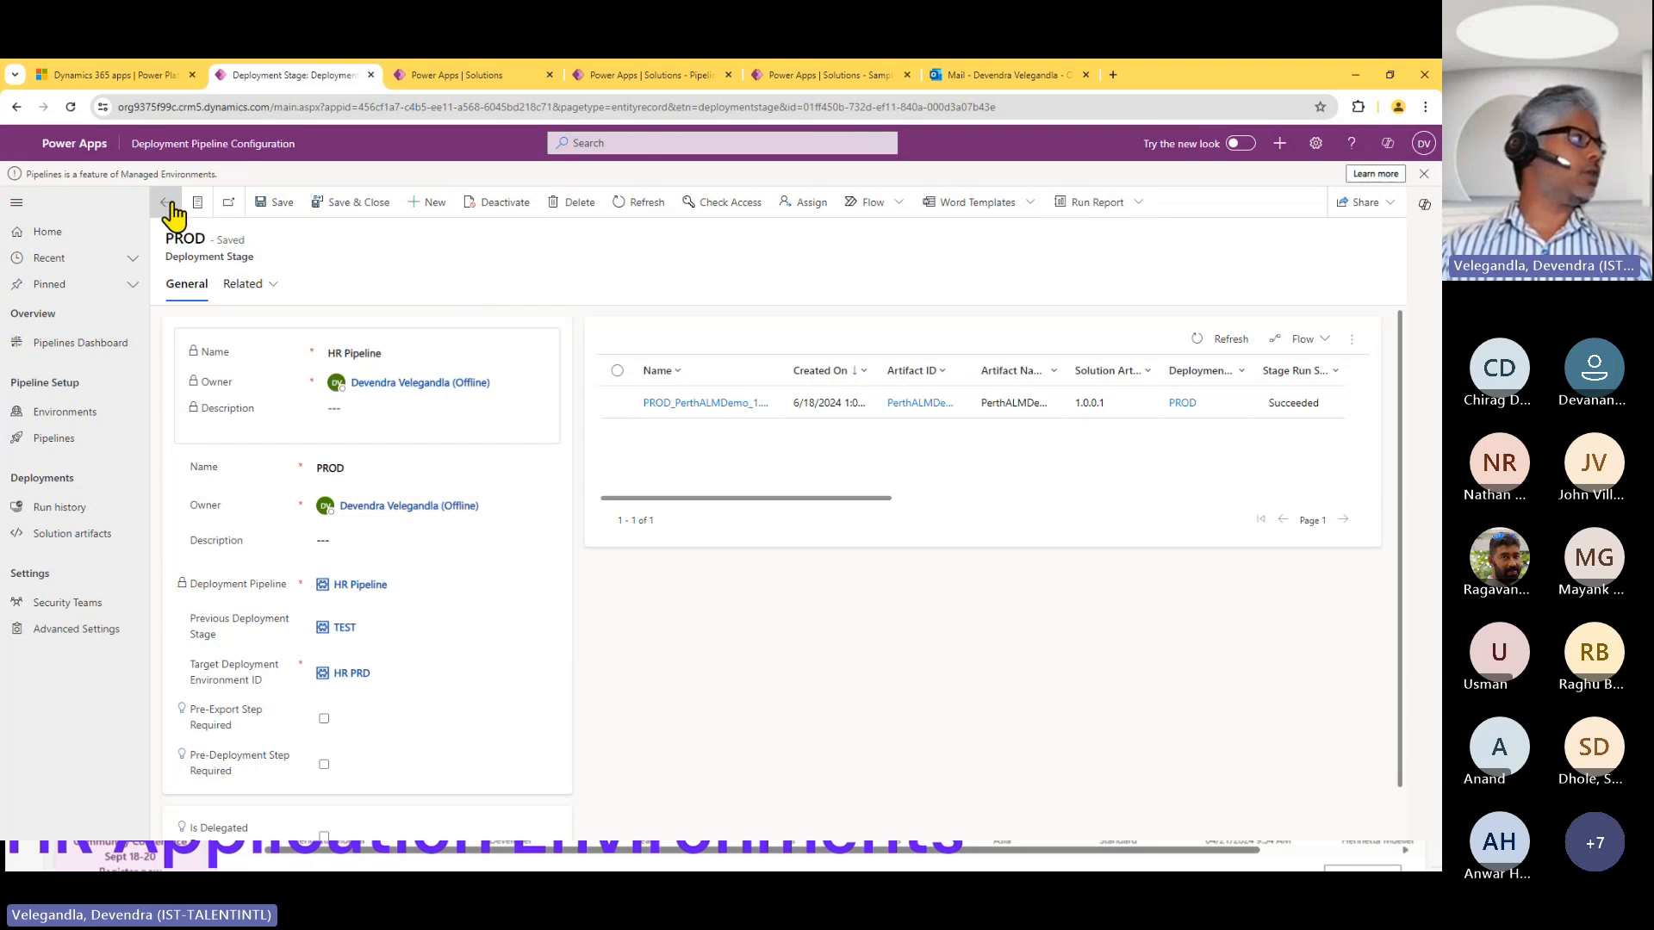
Open Manage access for HR Pipeline and examine the first shared user's Read permission, toggling it without sharing the change.
click(1375, 204)
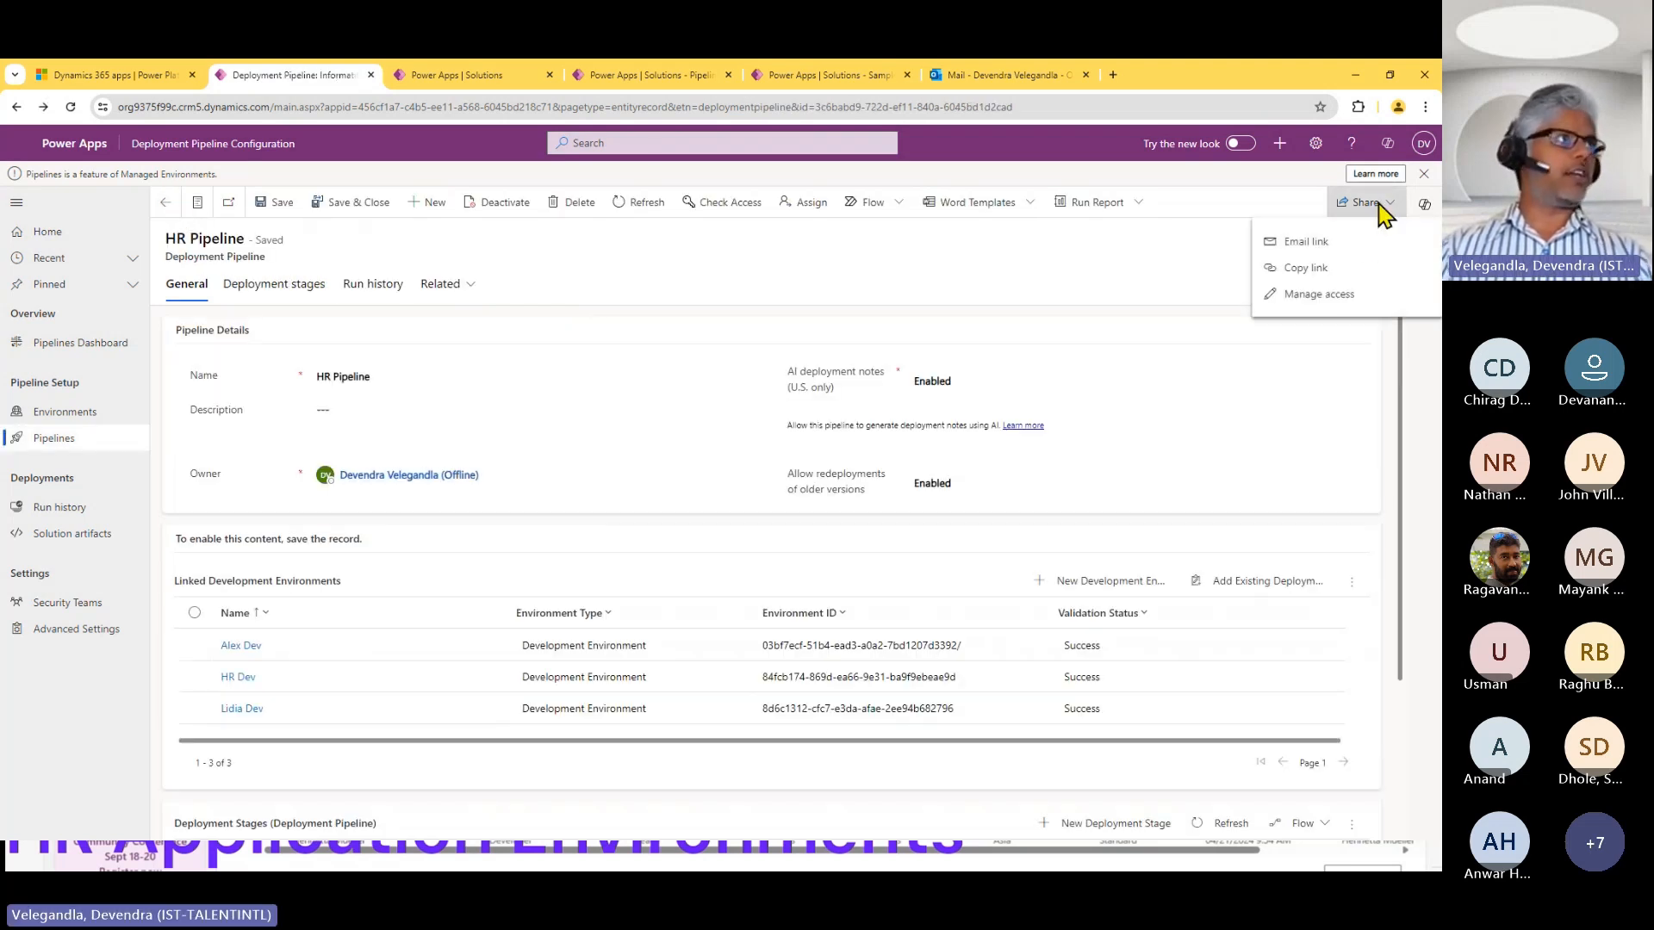
click(1342, 295)
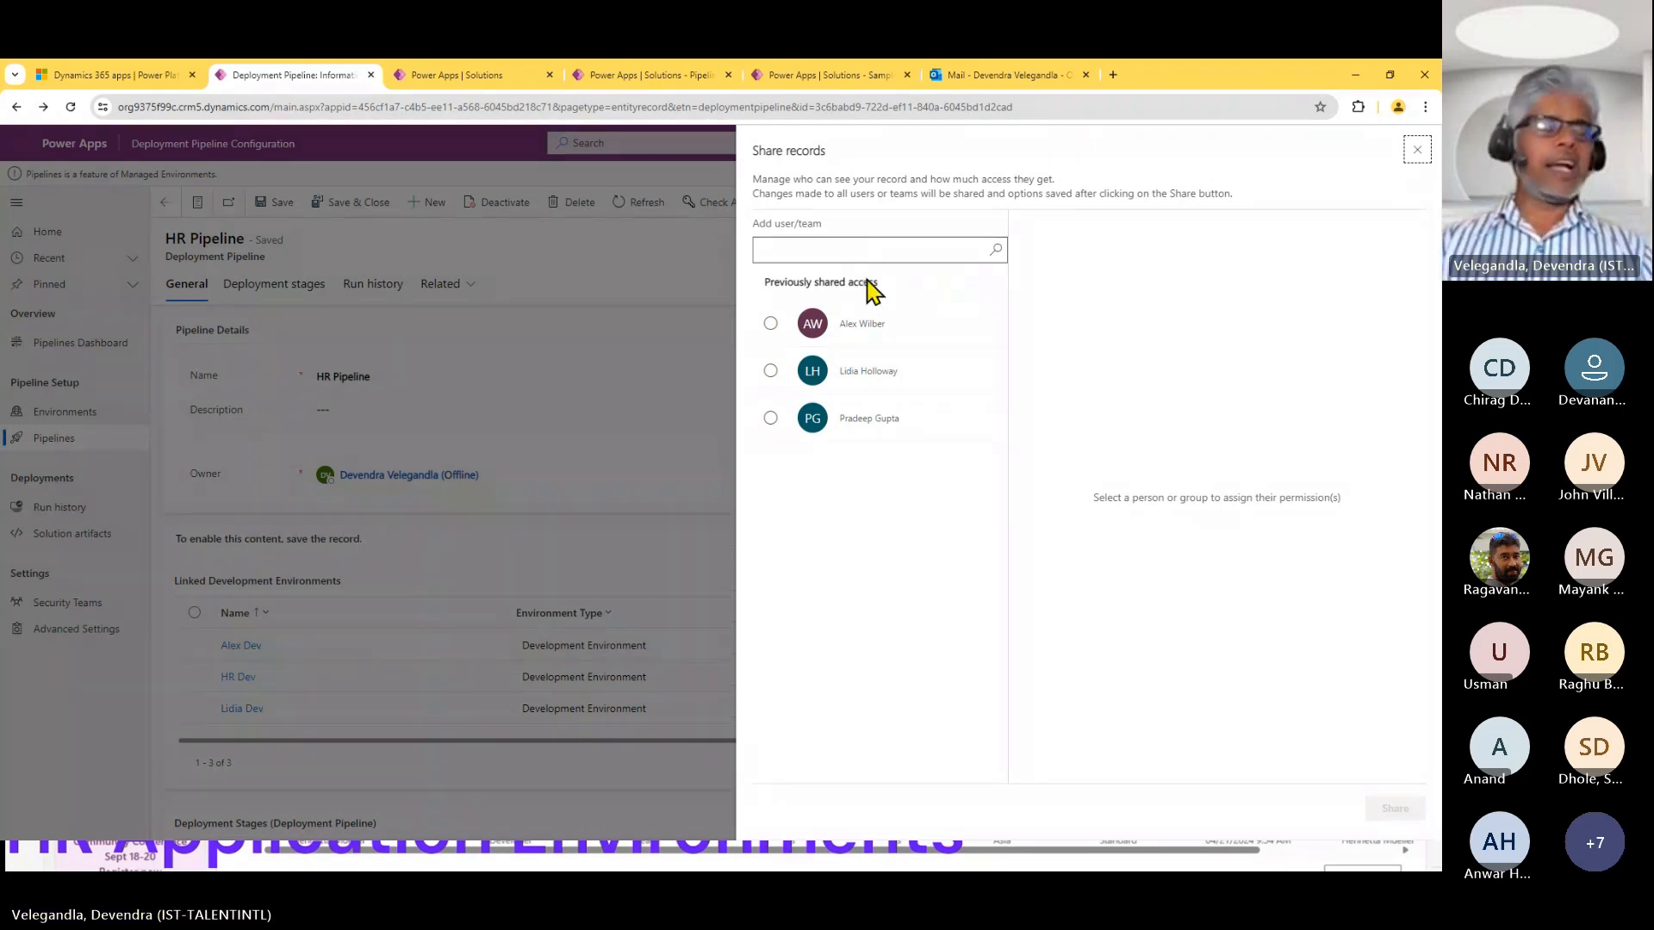
click(862, 323)
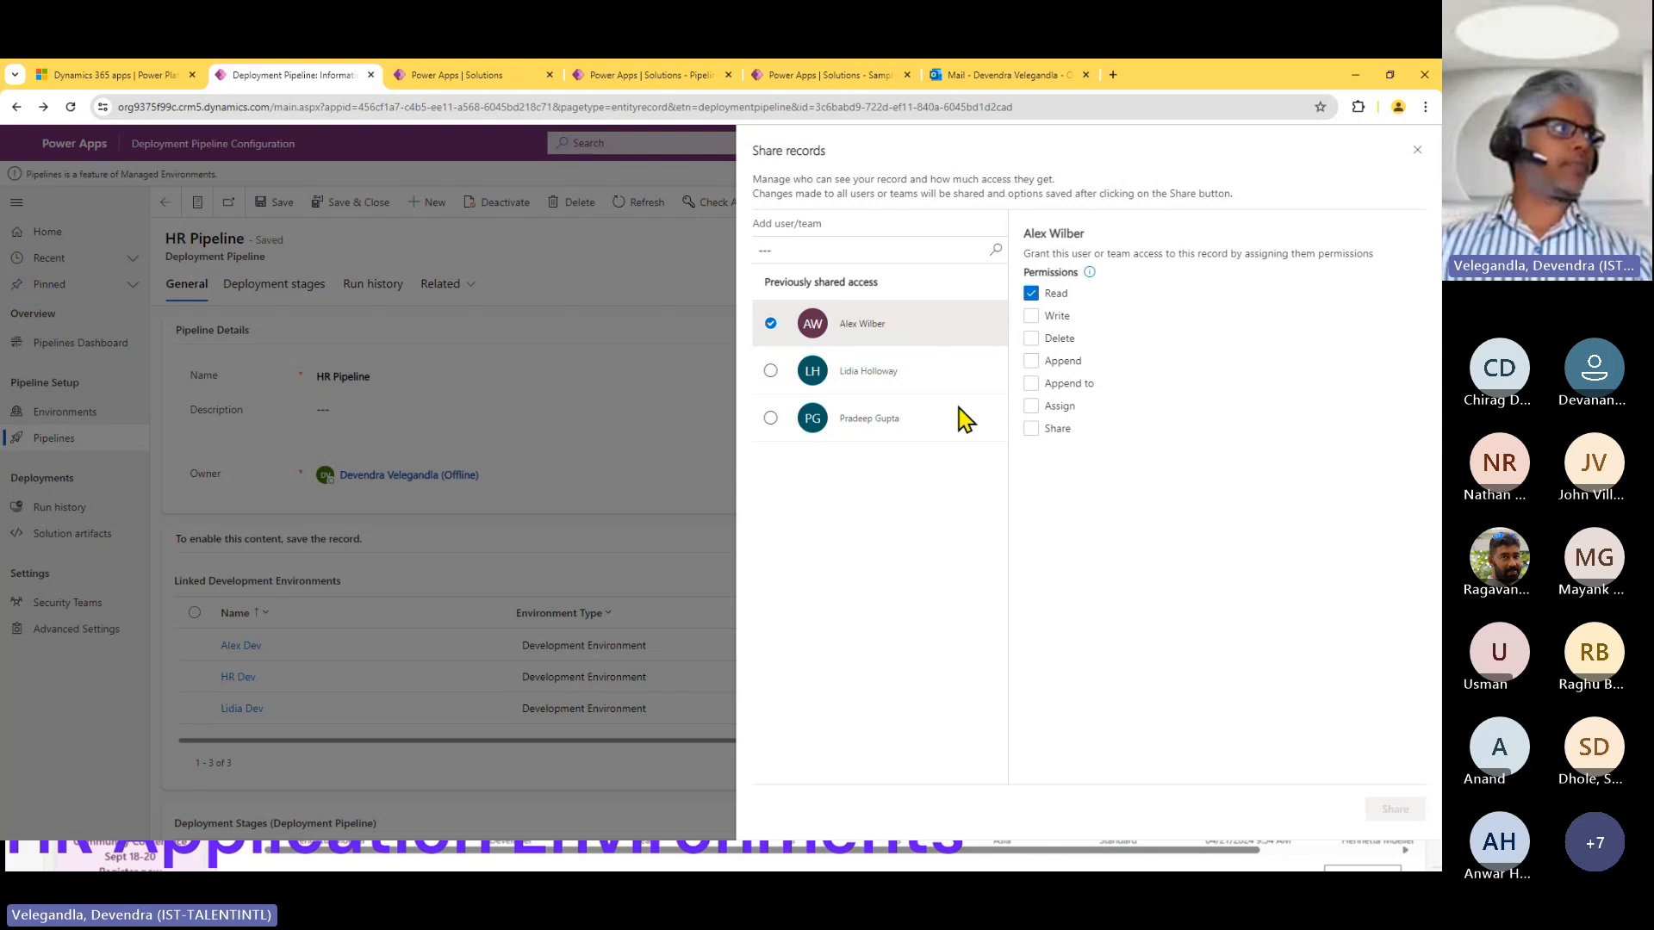
click(1032, 295)
click(1032, 294)
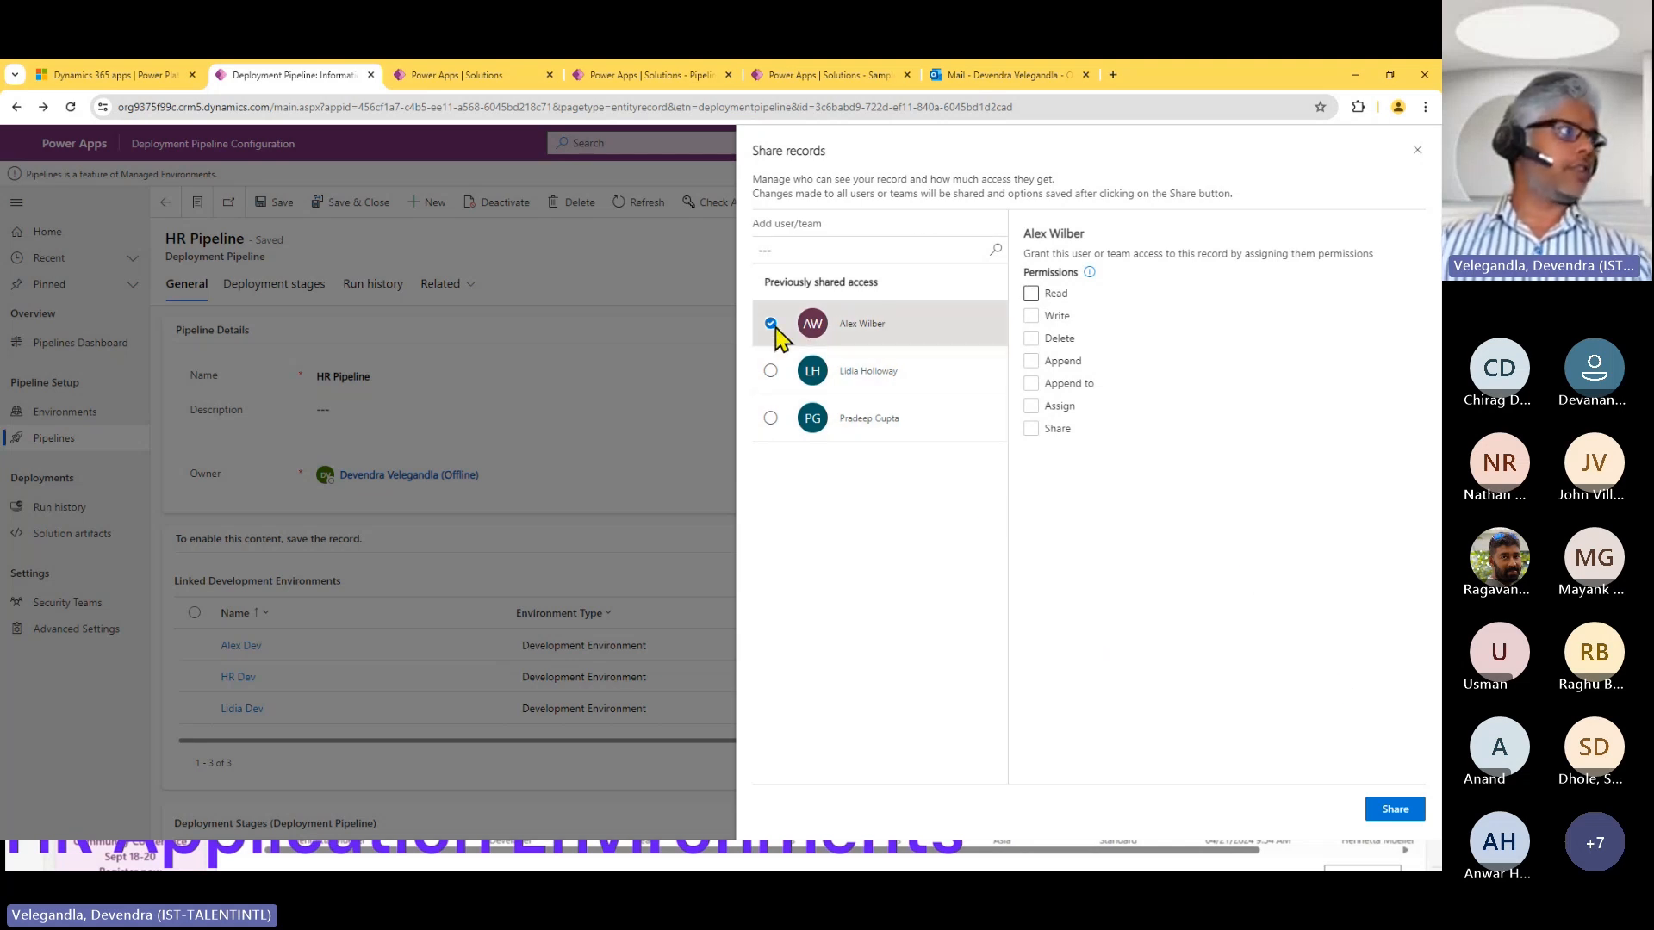
Examine the first listed user's security roles in the AUPipelines environment without changing them, and close HR Pipeline's sharing form.
click(168, 76)
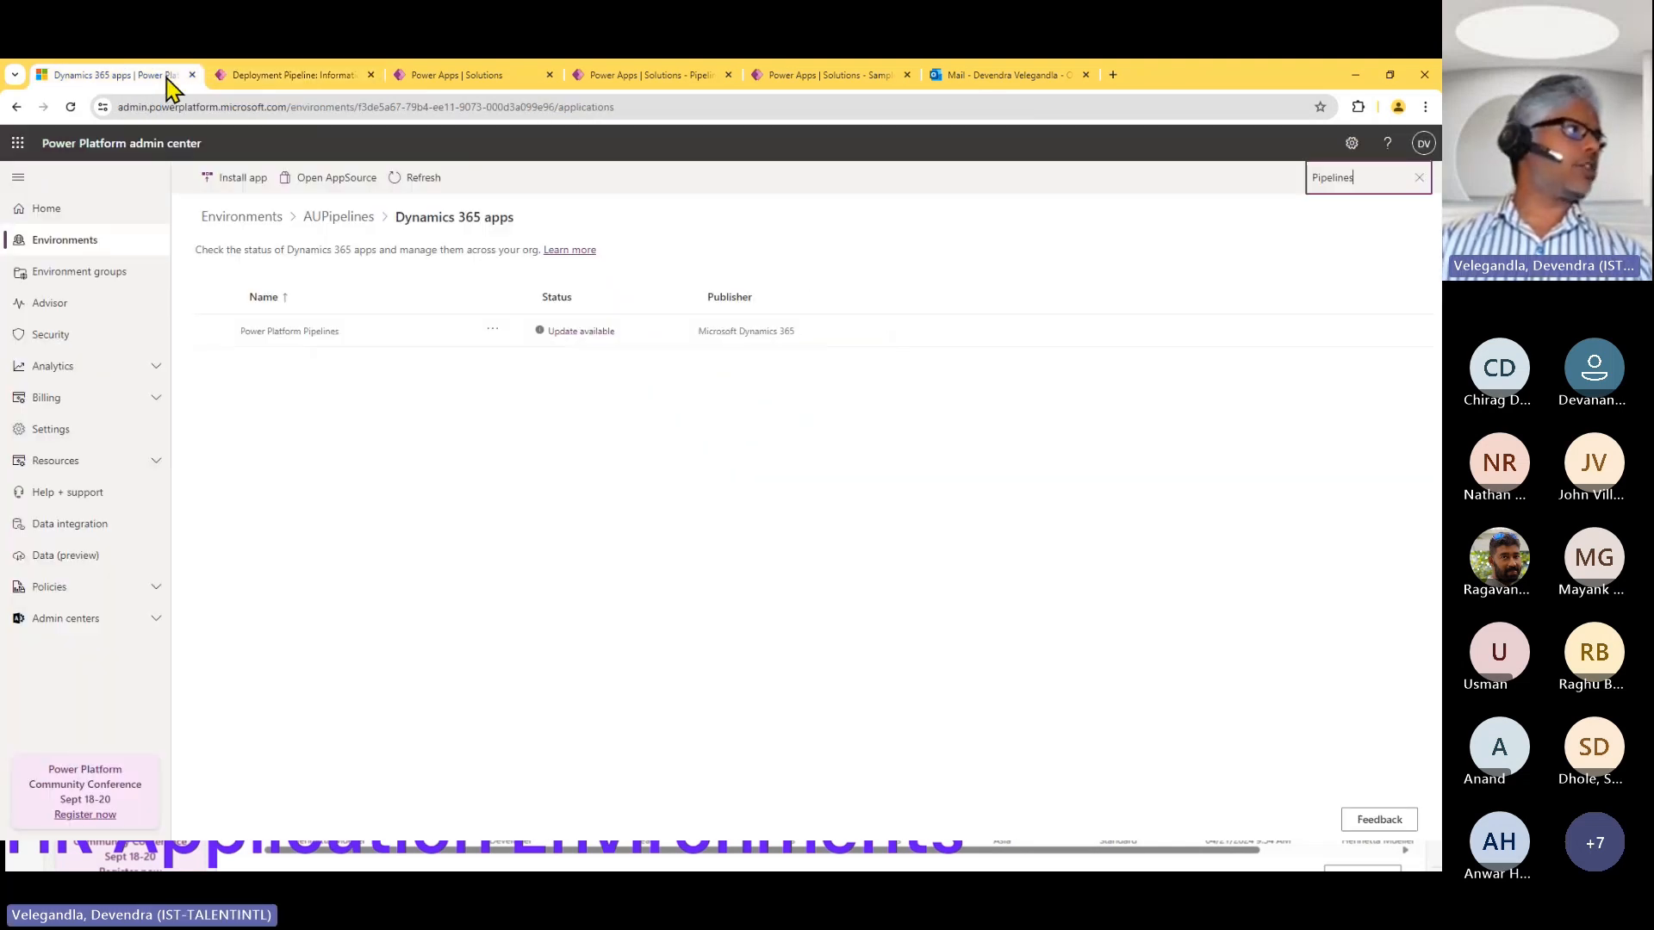
click(326, 217)
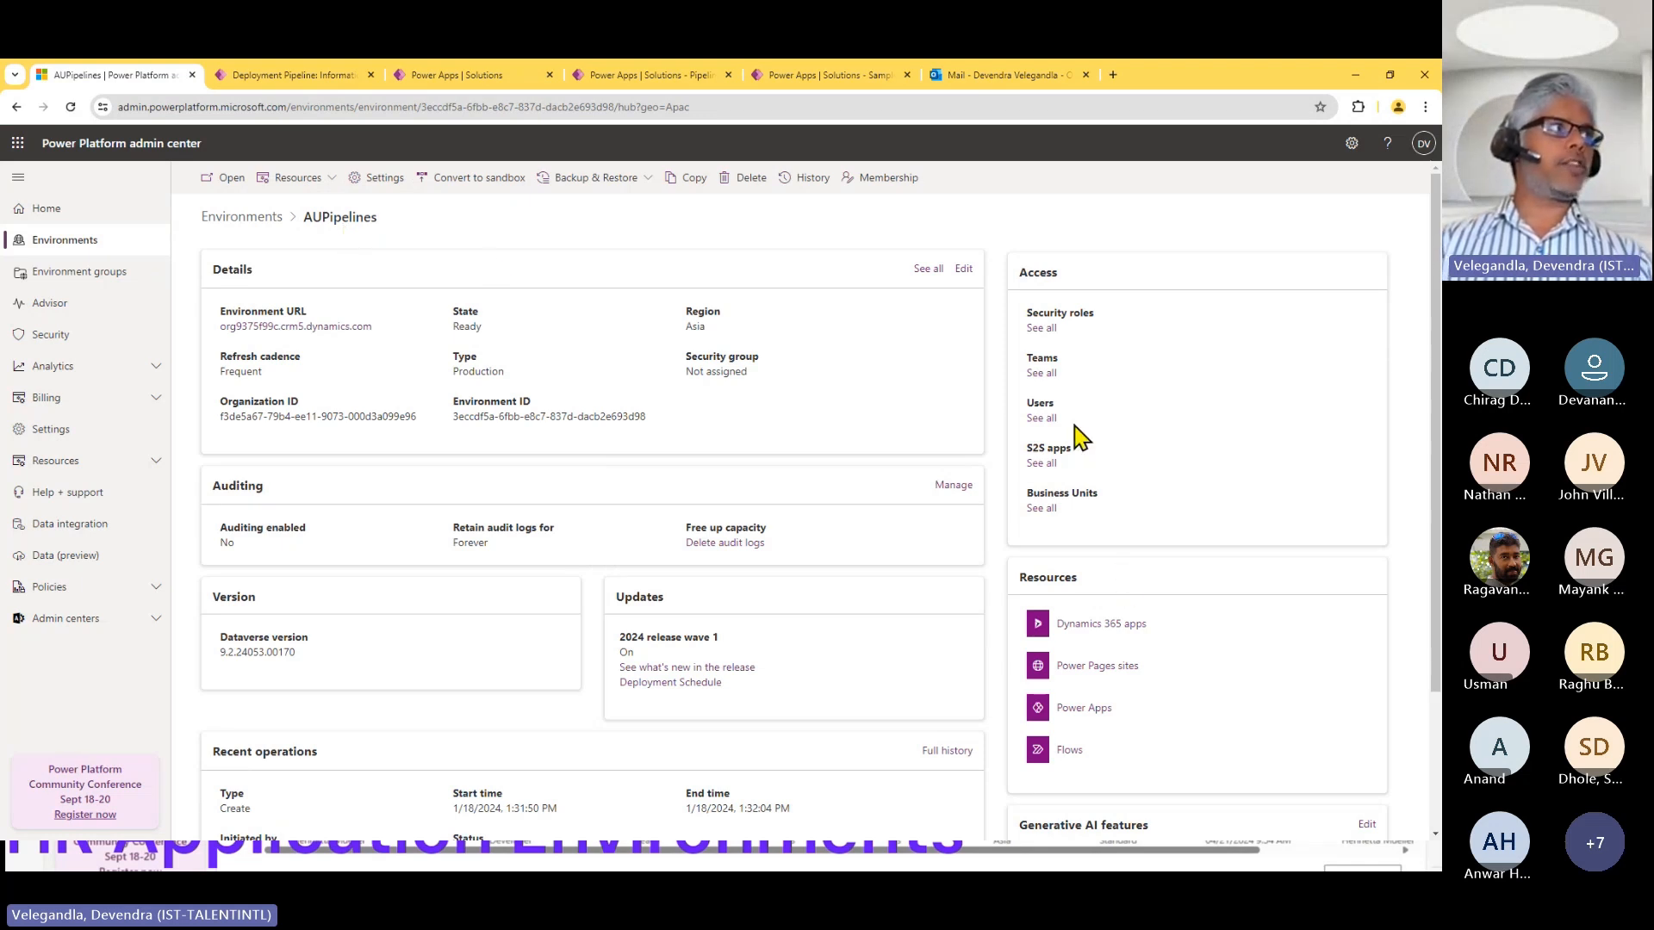
click(1042, 418)
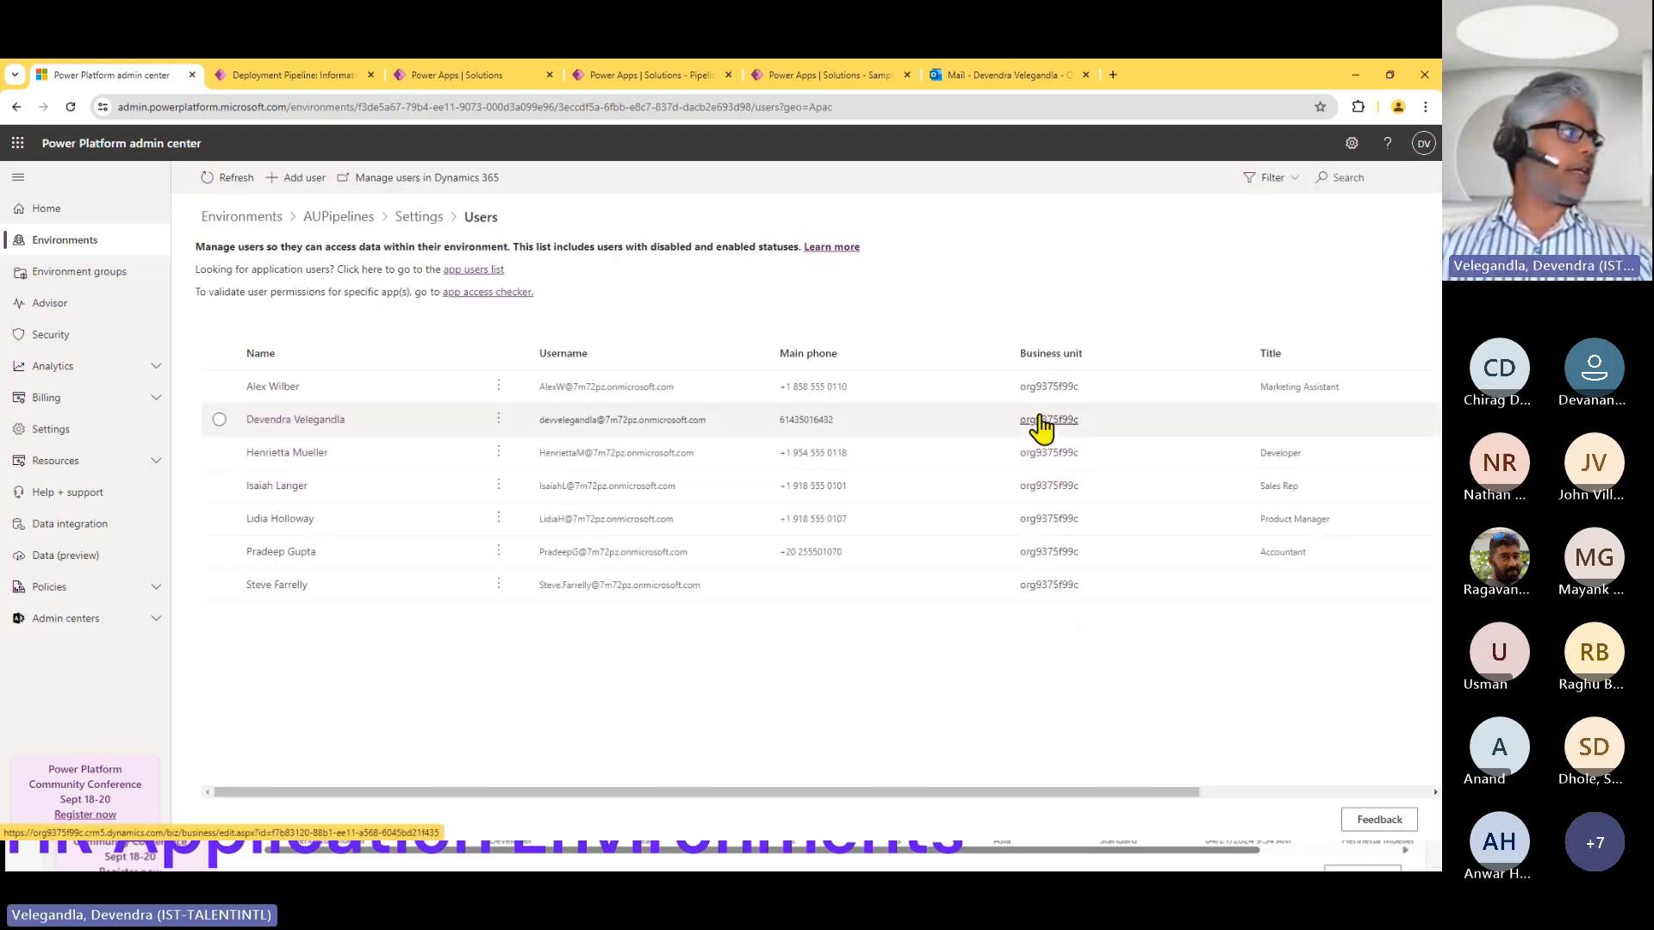
click(498, 385)
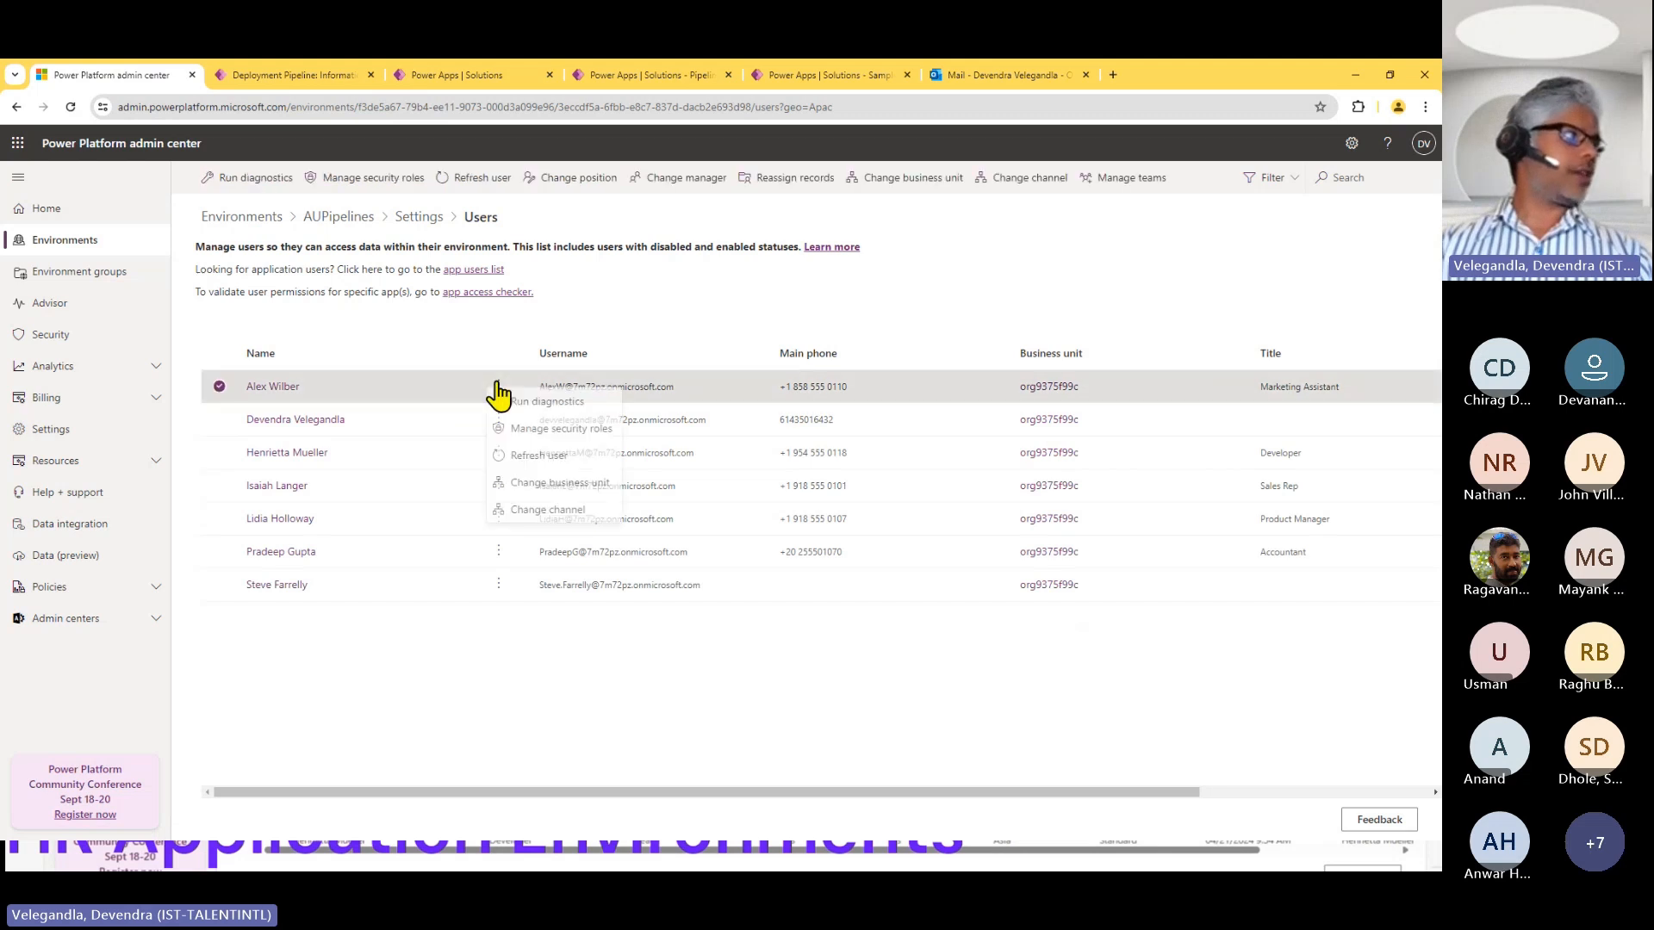
click(567, 431)
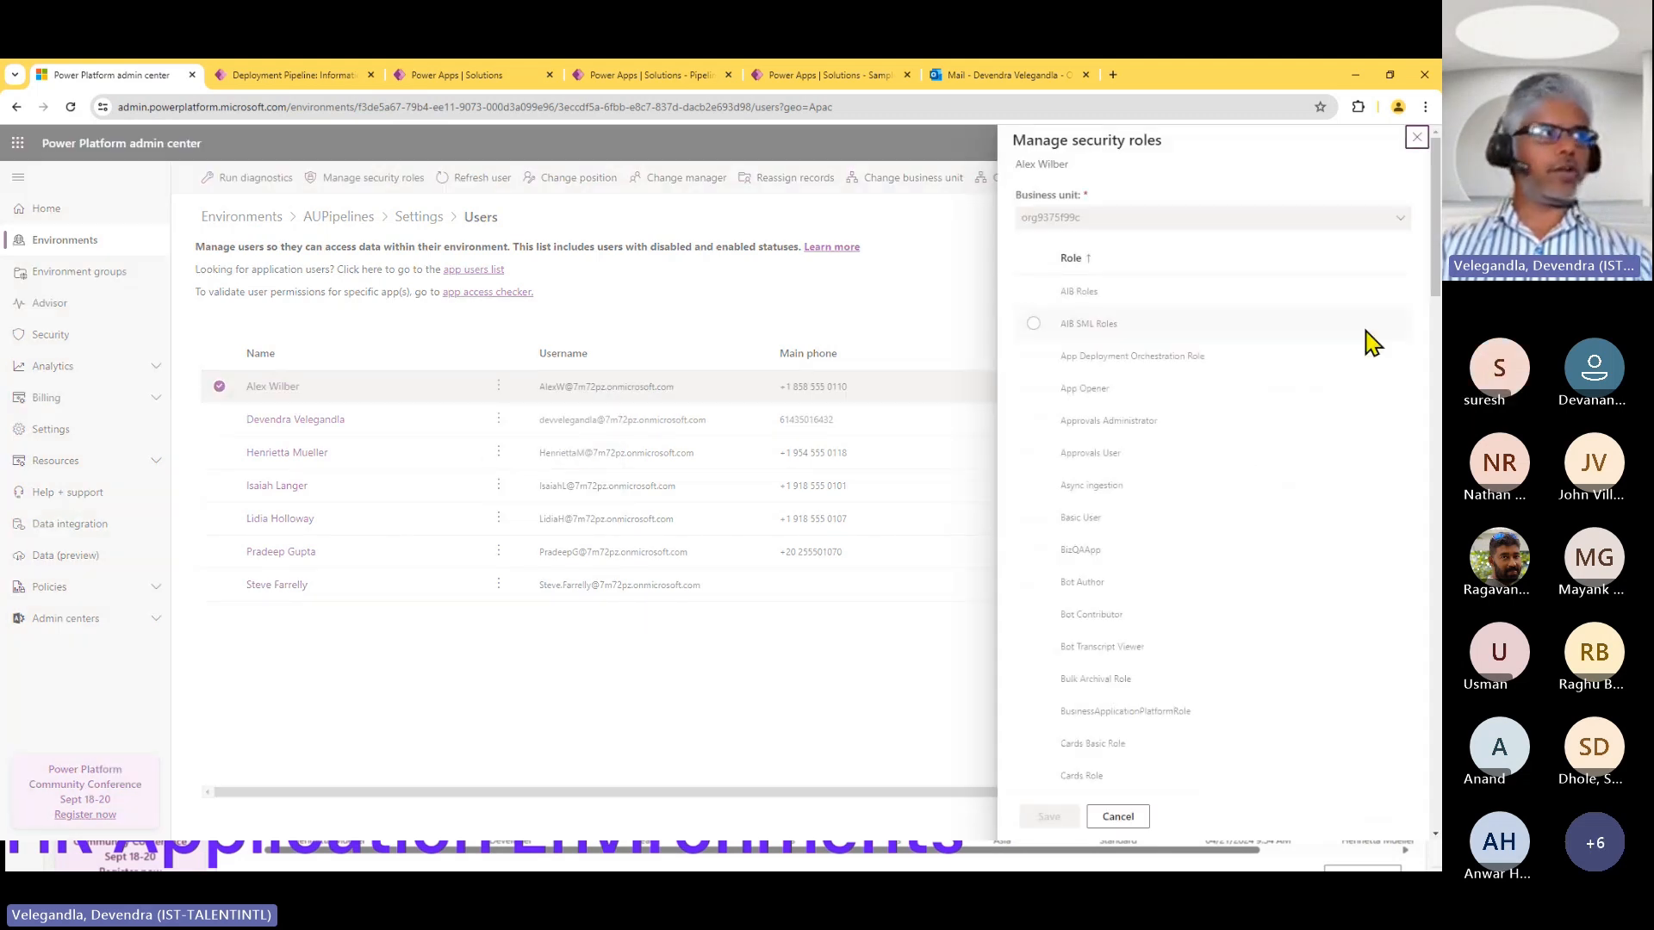
drag(1435, 284, 1436, 493)
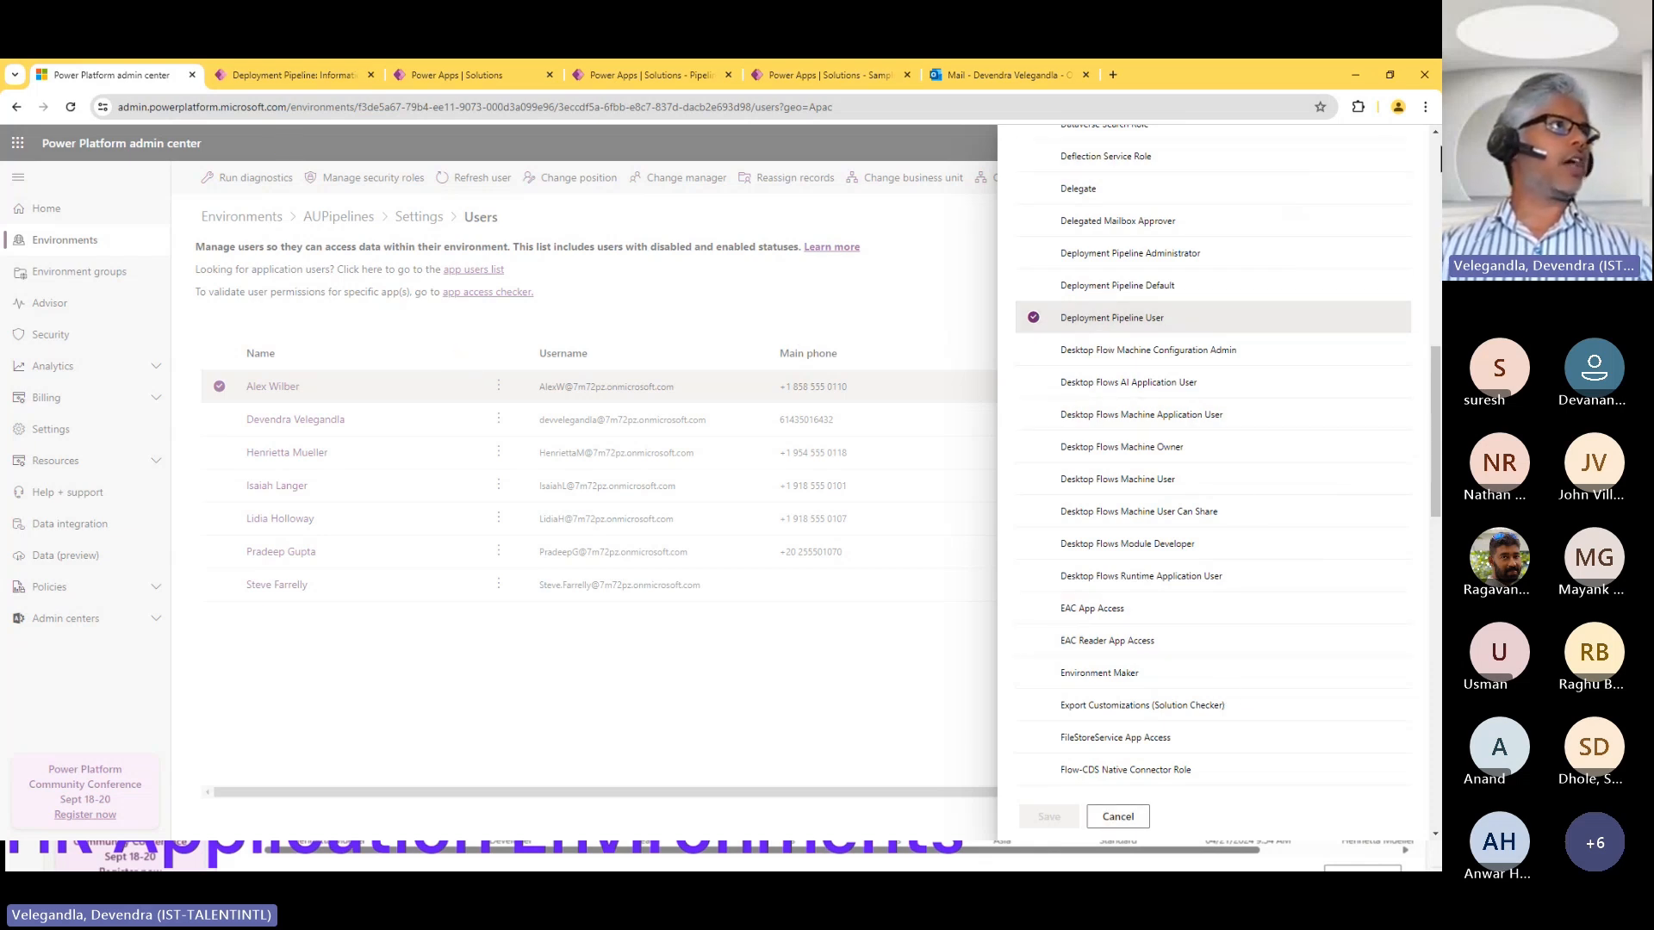
scroll(1215, 430, up, 5)
click(1411, 146)
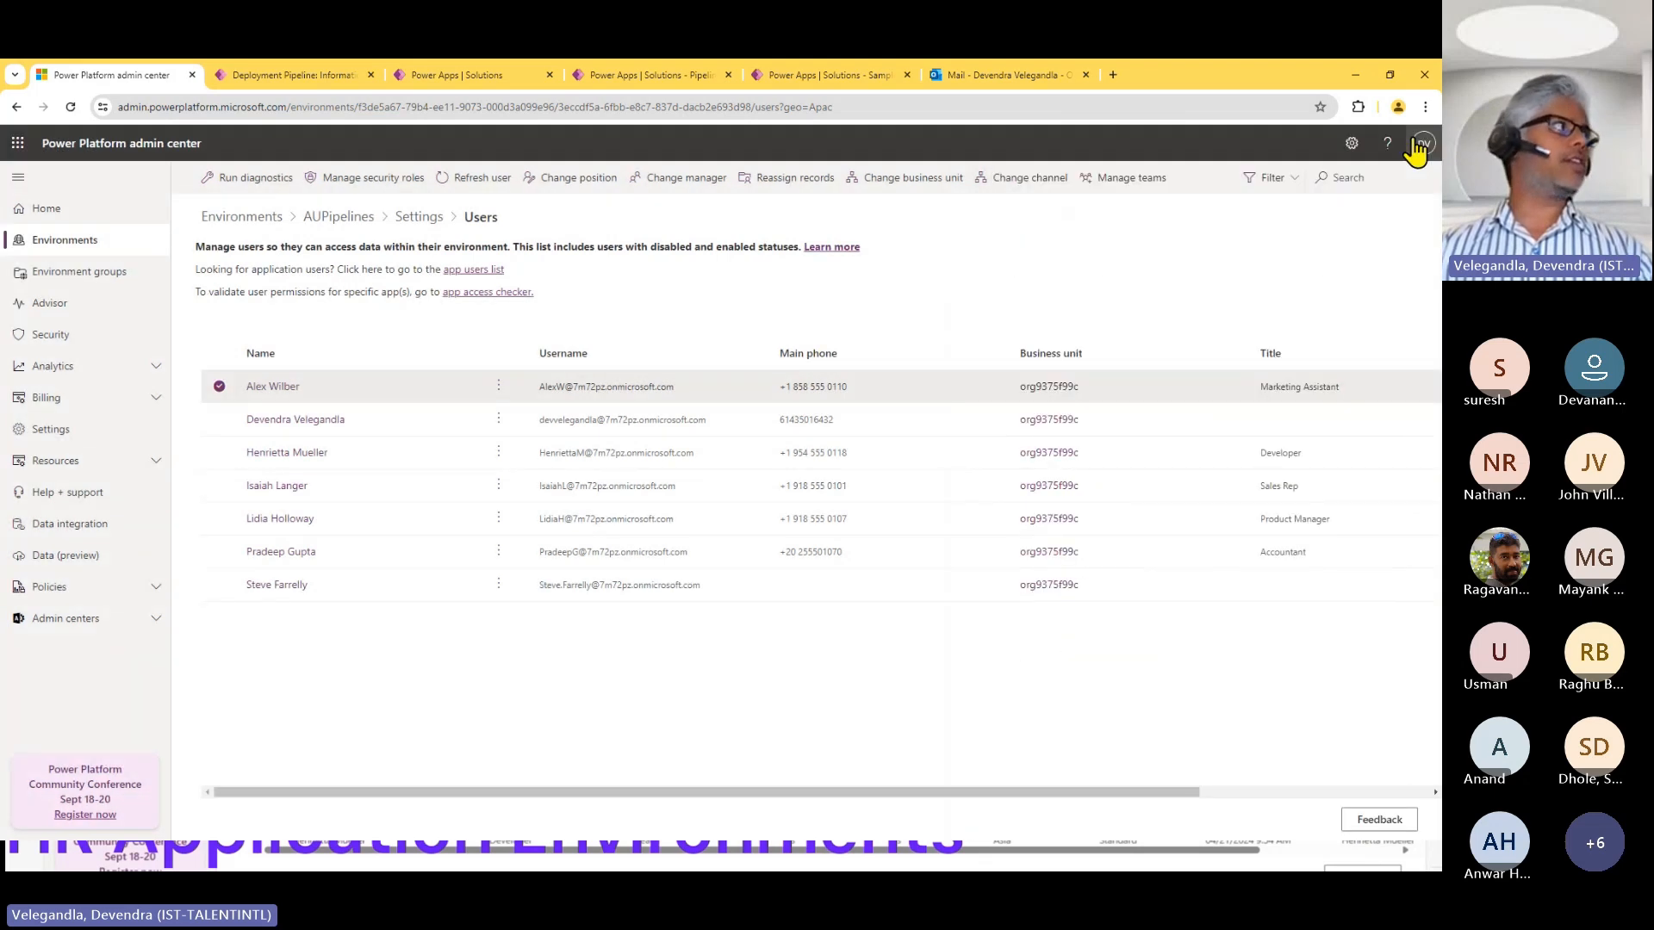
click(332, 75)
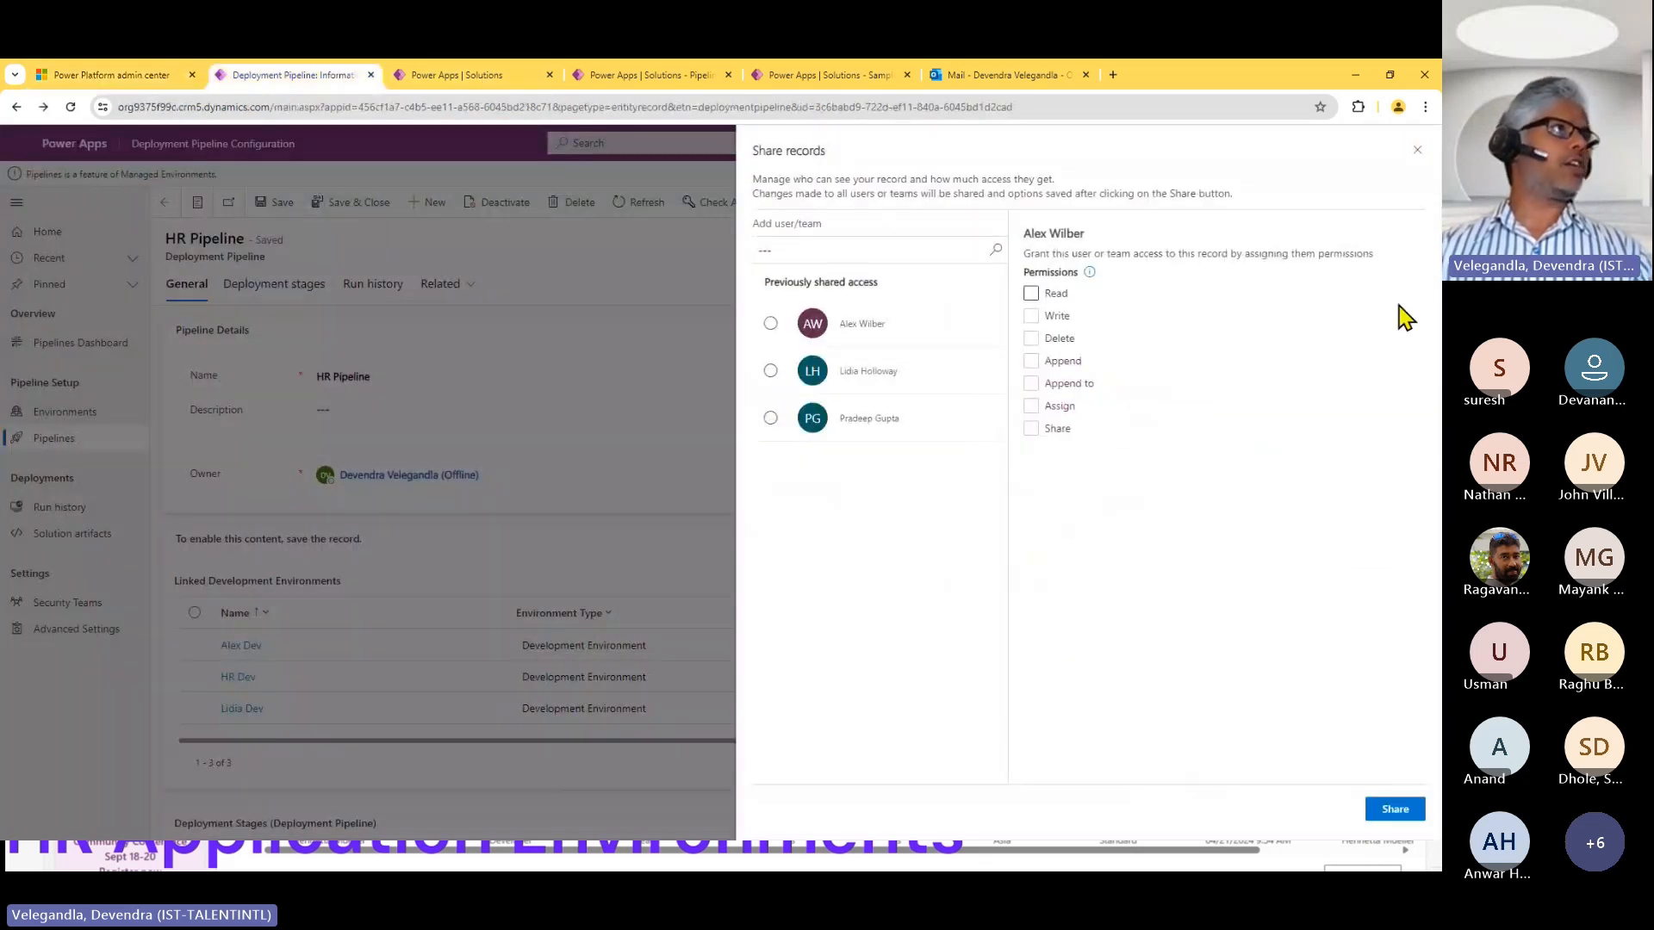
click(1417, 151)
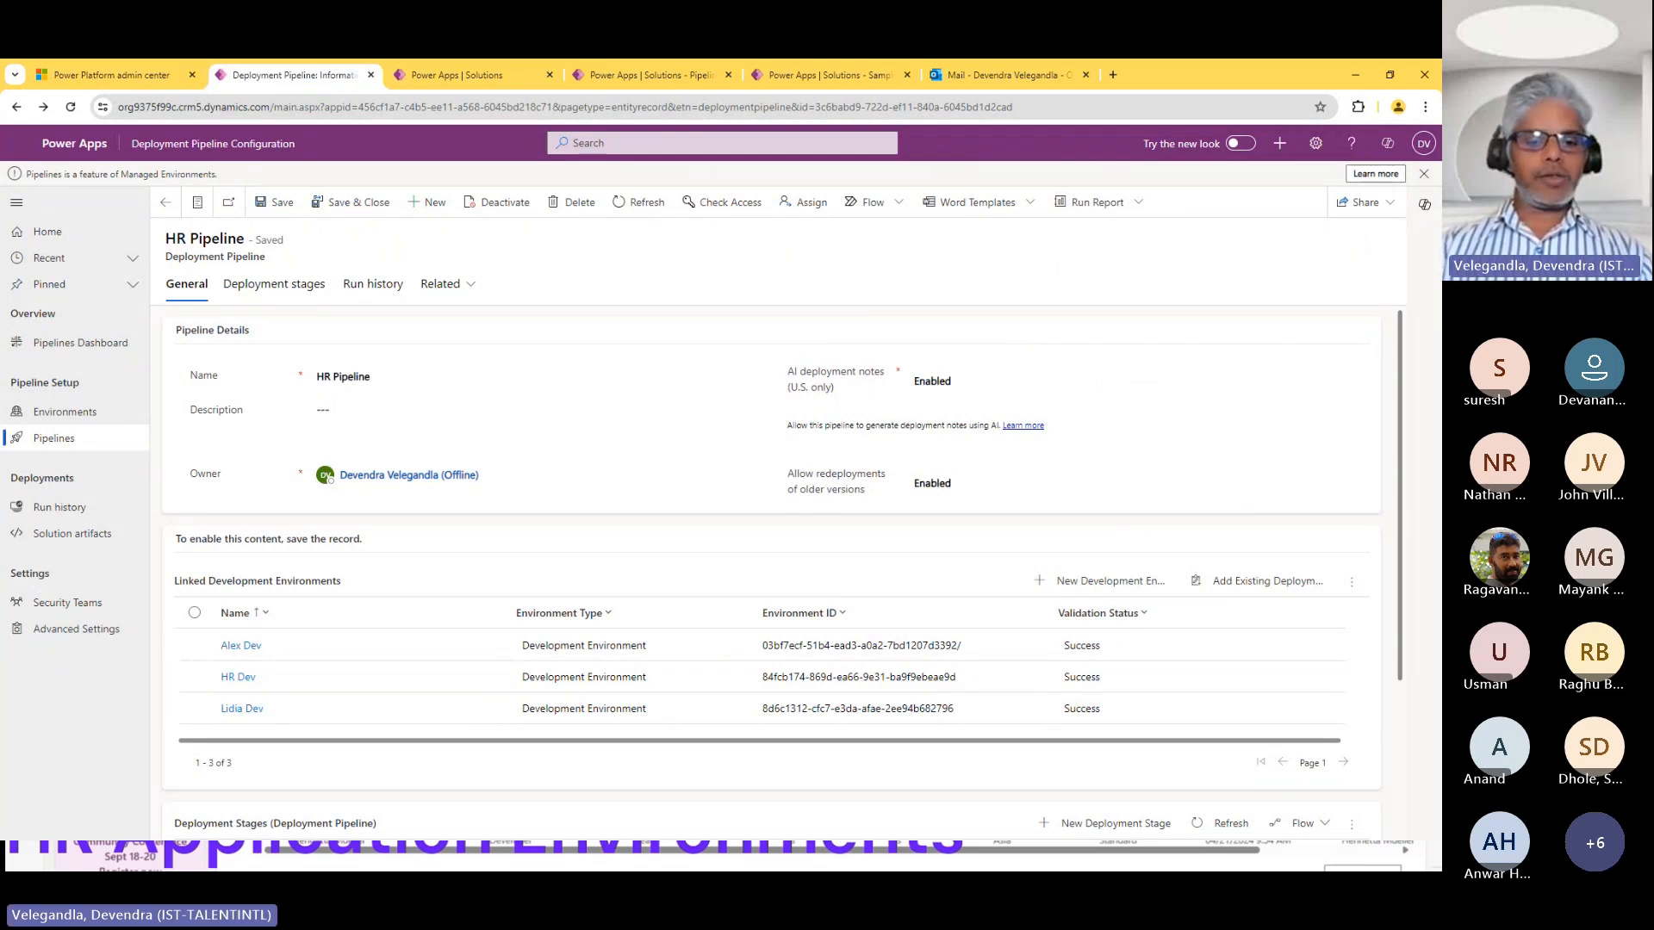
Switch to the other browser profile's Power Apps window and view its signed-in account and the pipelines available for the POCs solution.
key(alt+Tab)
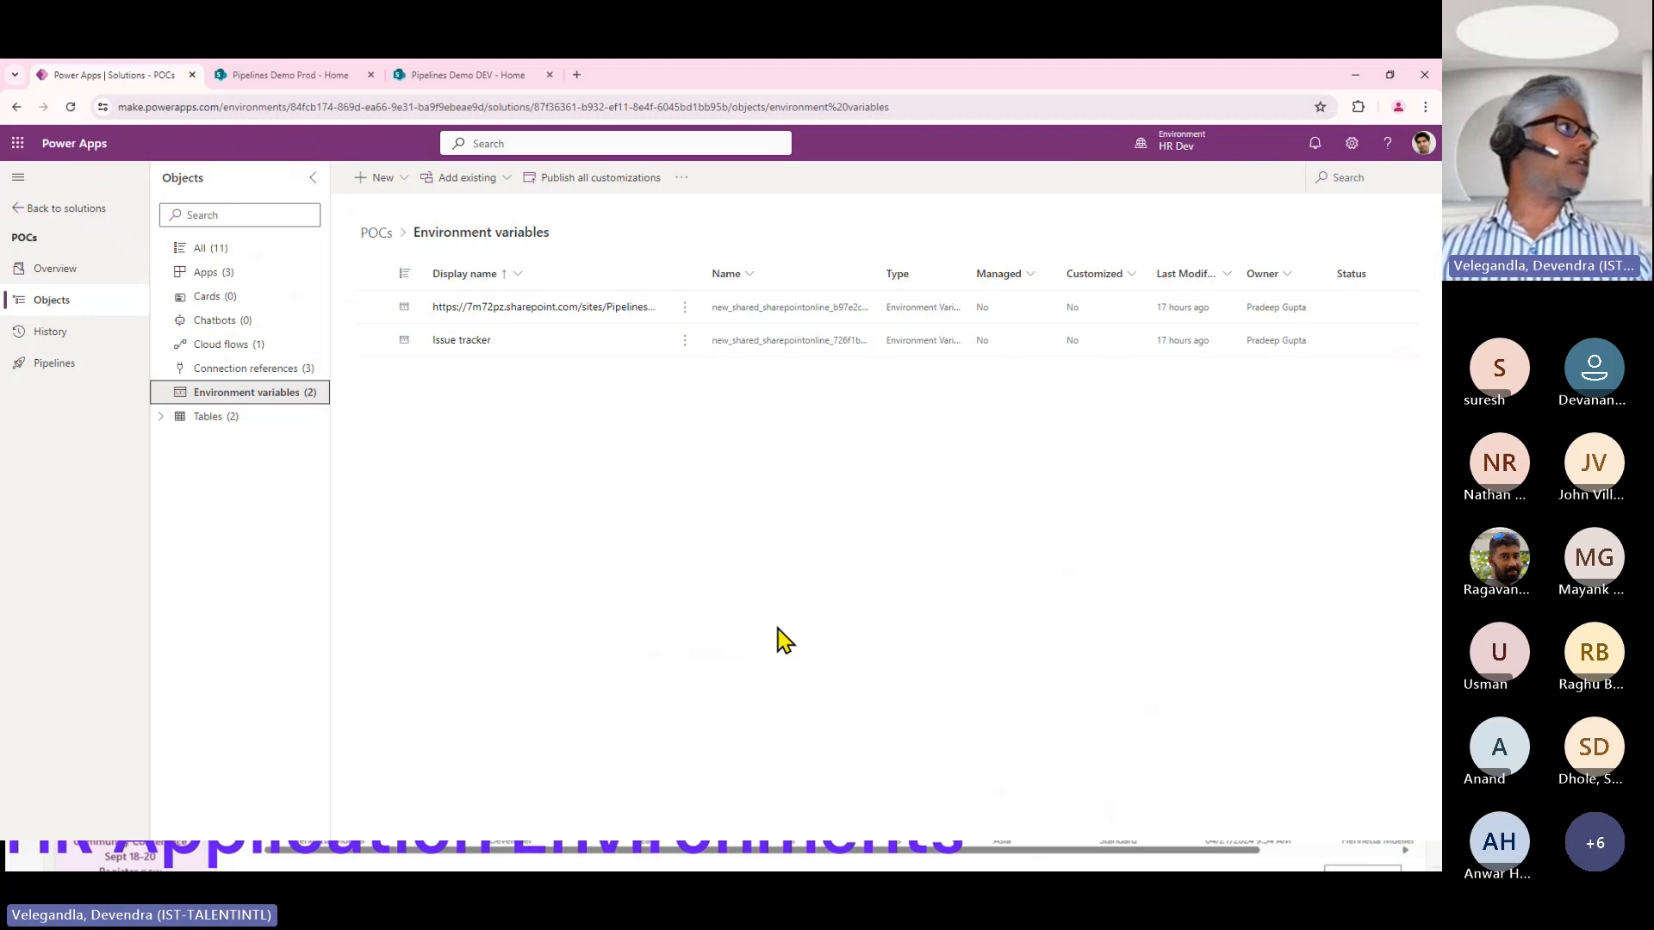
click(60, 364)
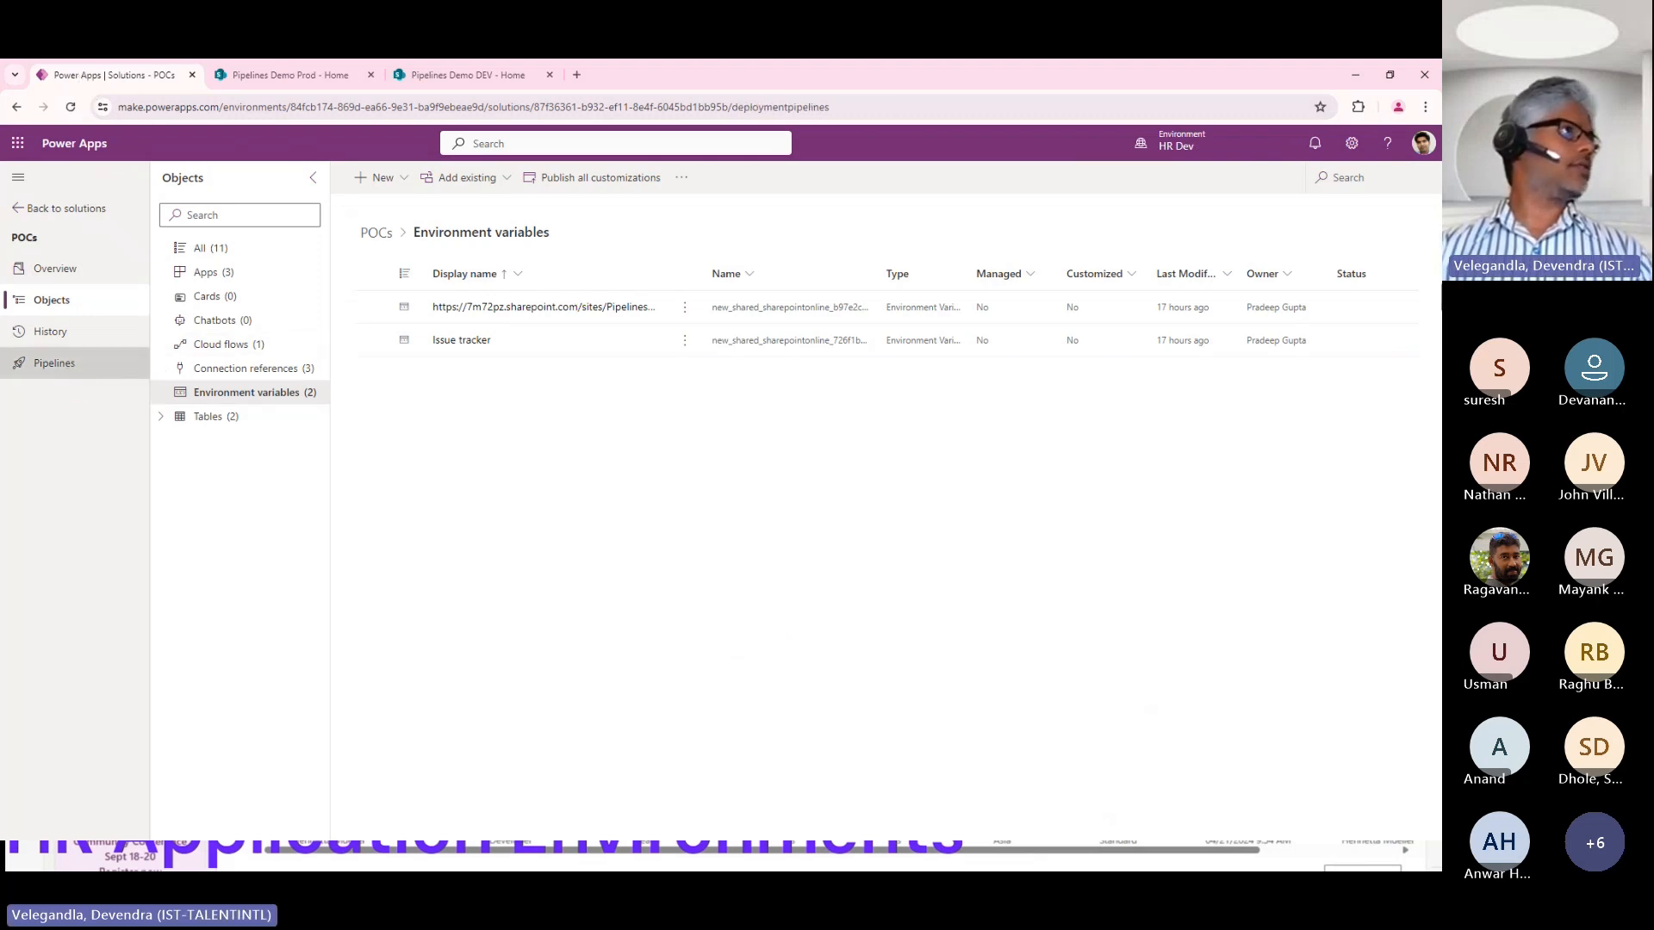
click(1430, 145)
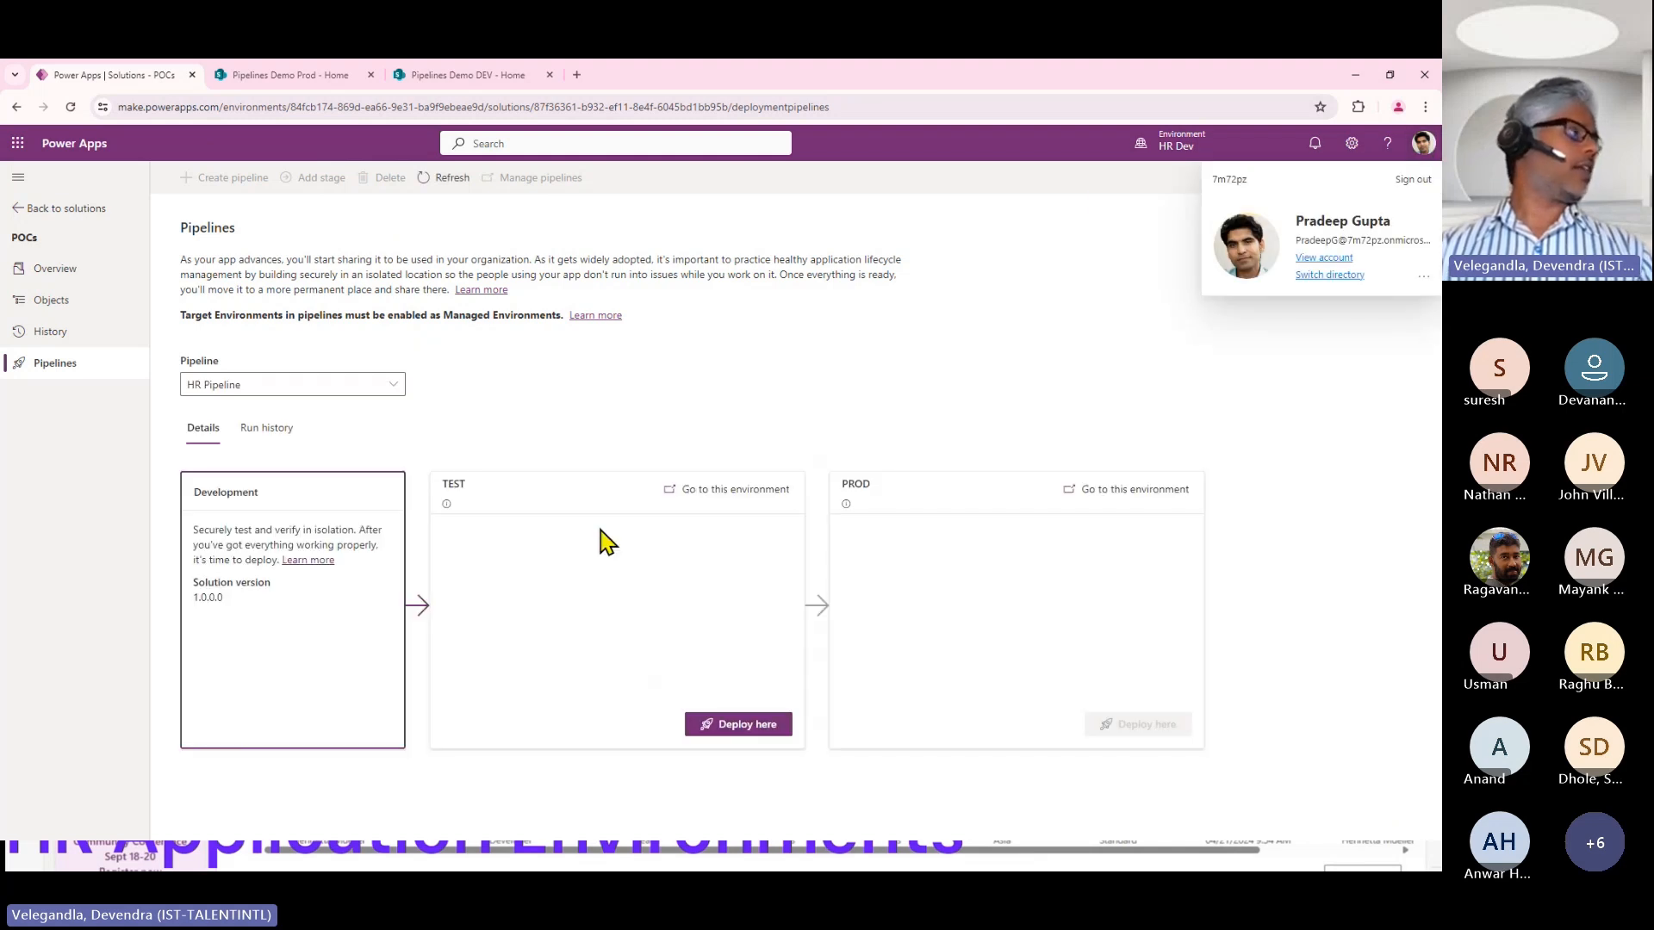
click(403, 386)
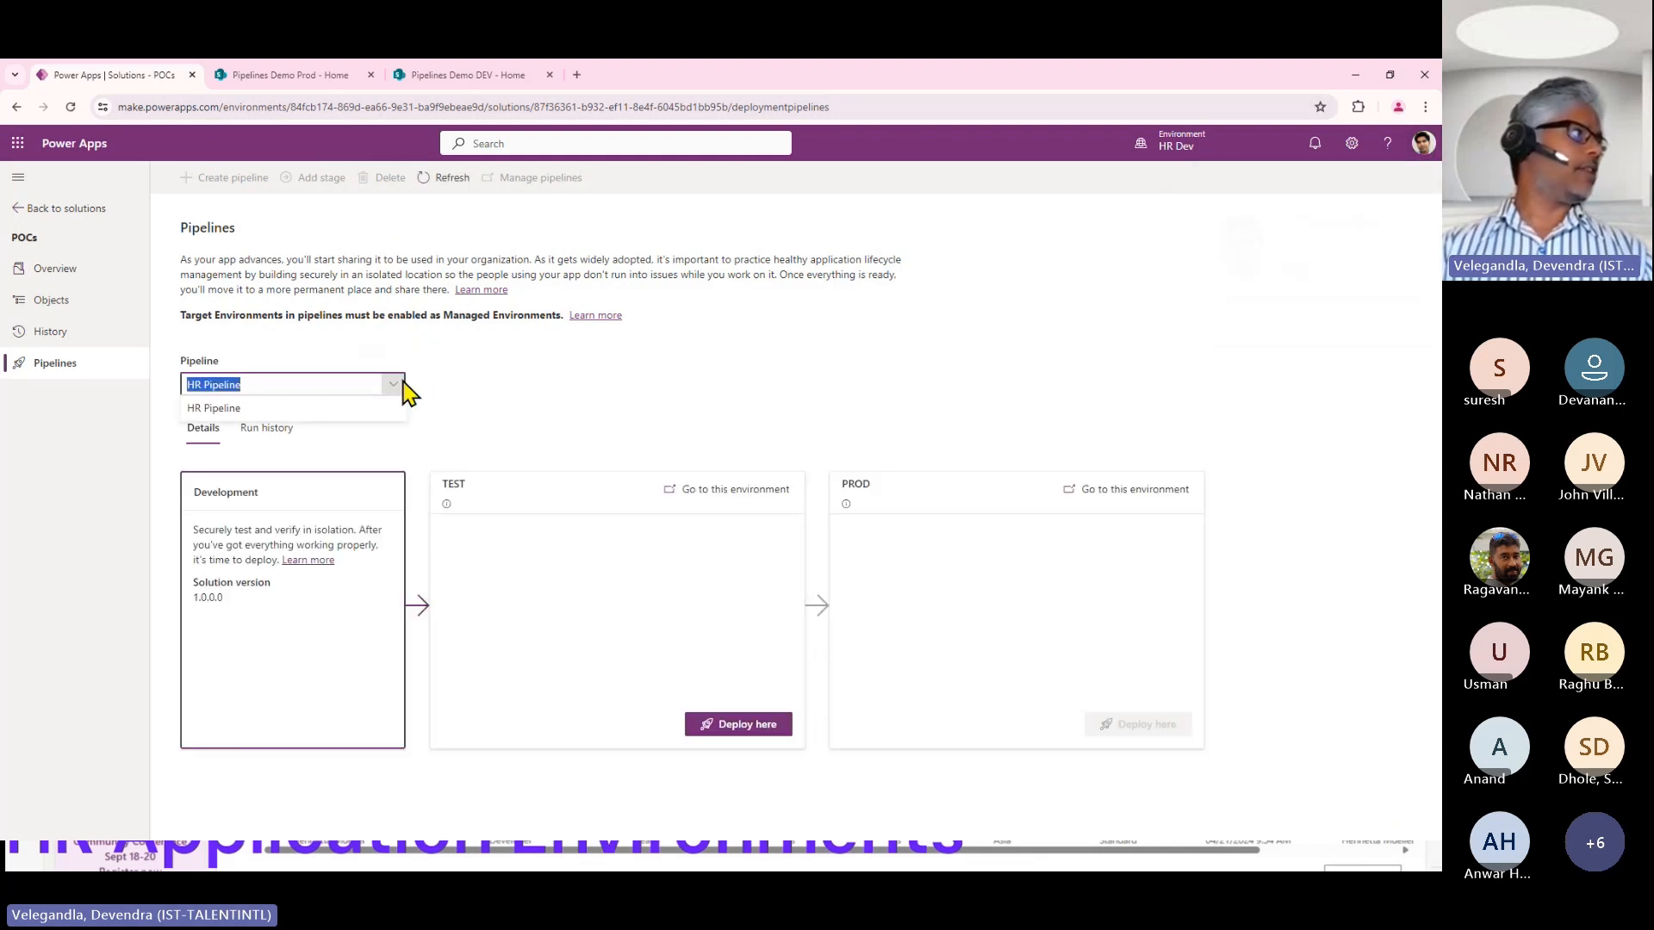
click(558, 387)
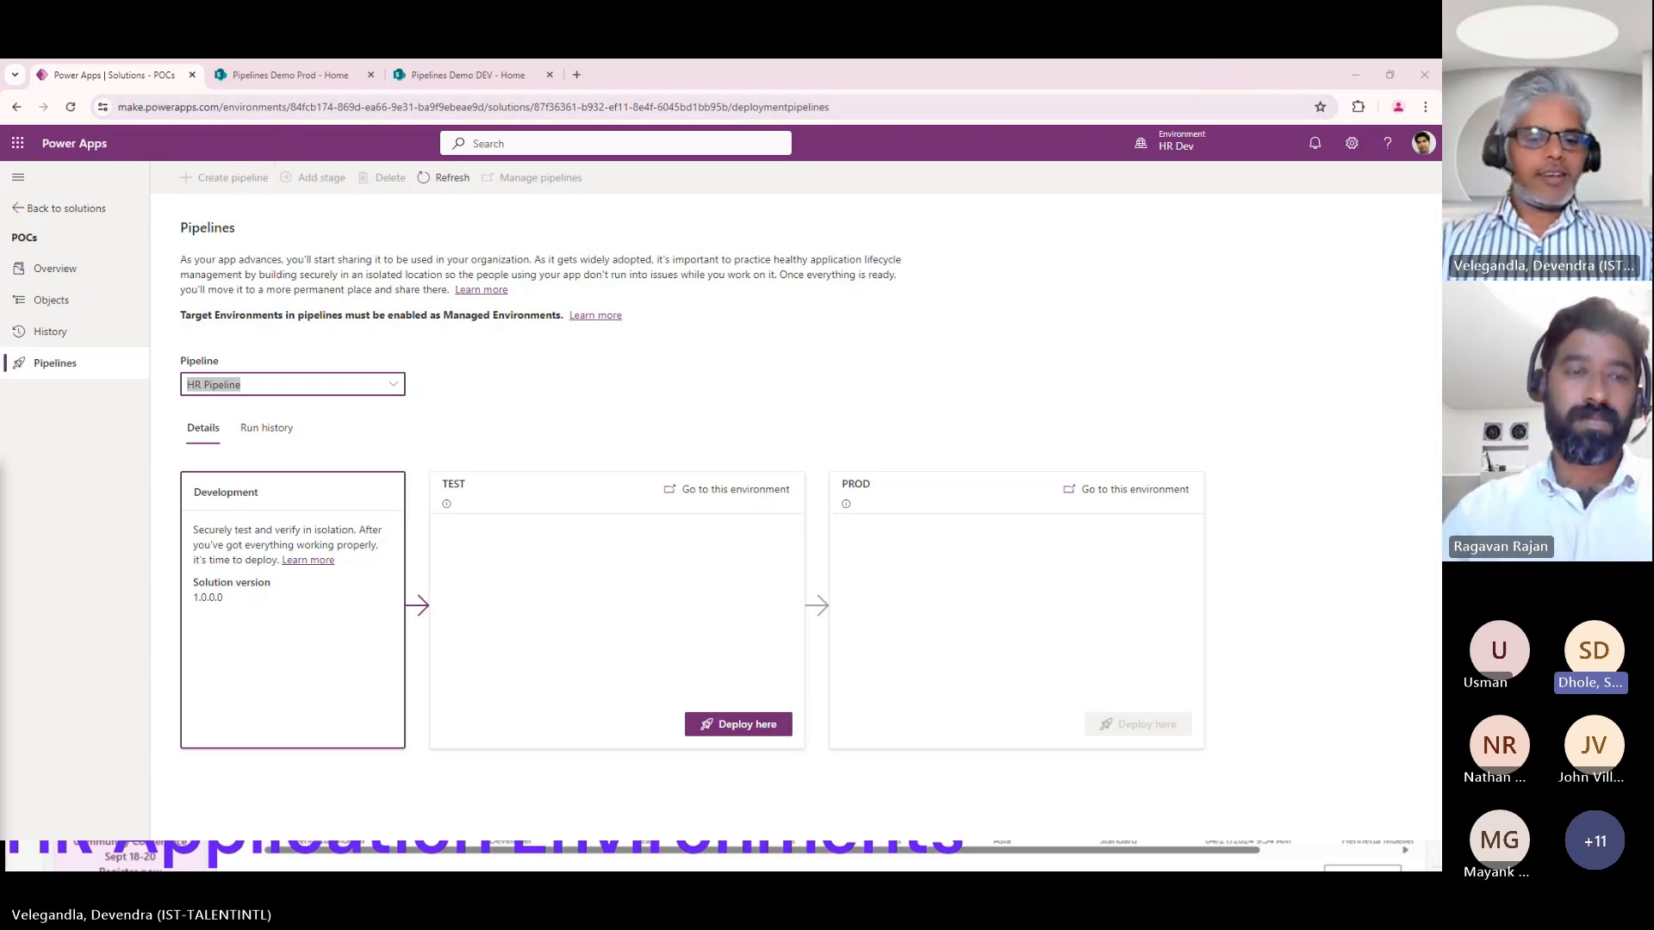
Switch back to the admin browser window and view the Dynamics 365 apps of the AUPipelines environment in Power Platform admin center.
key(alt+Tab)
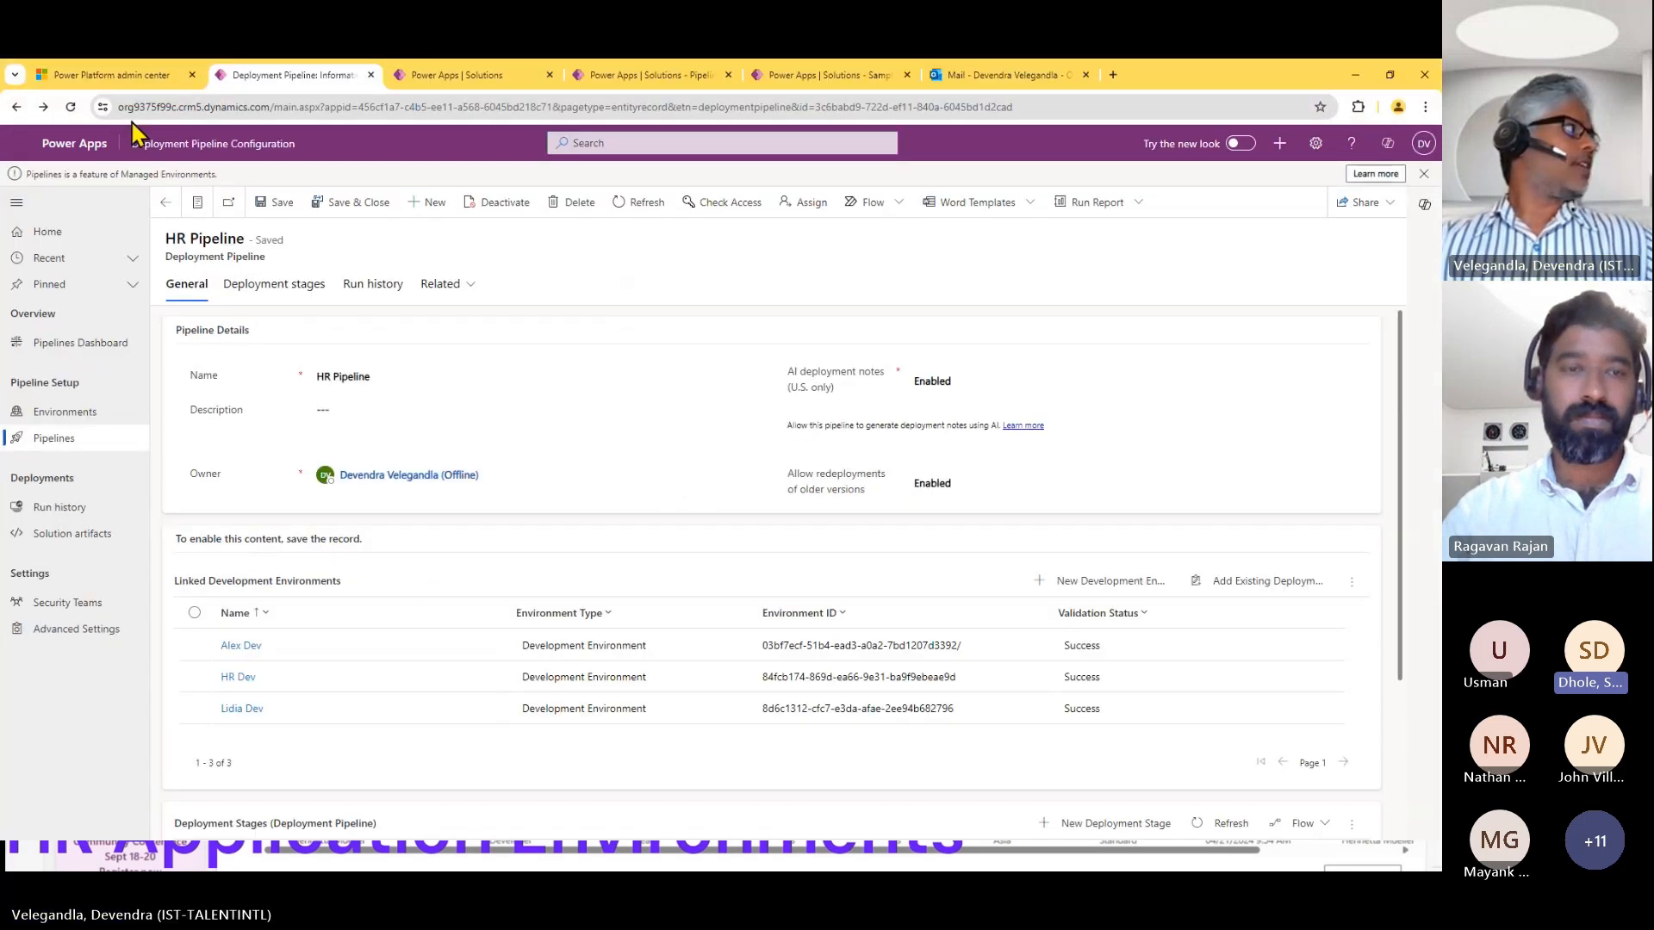
click(112, 75)
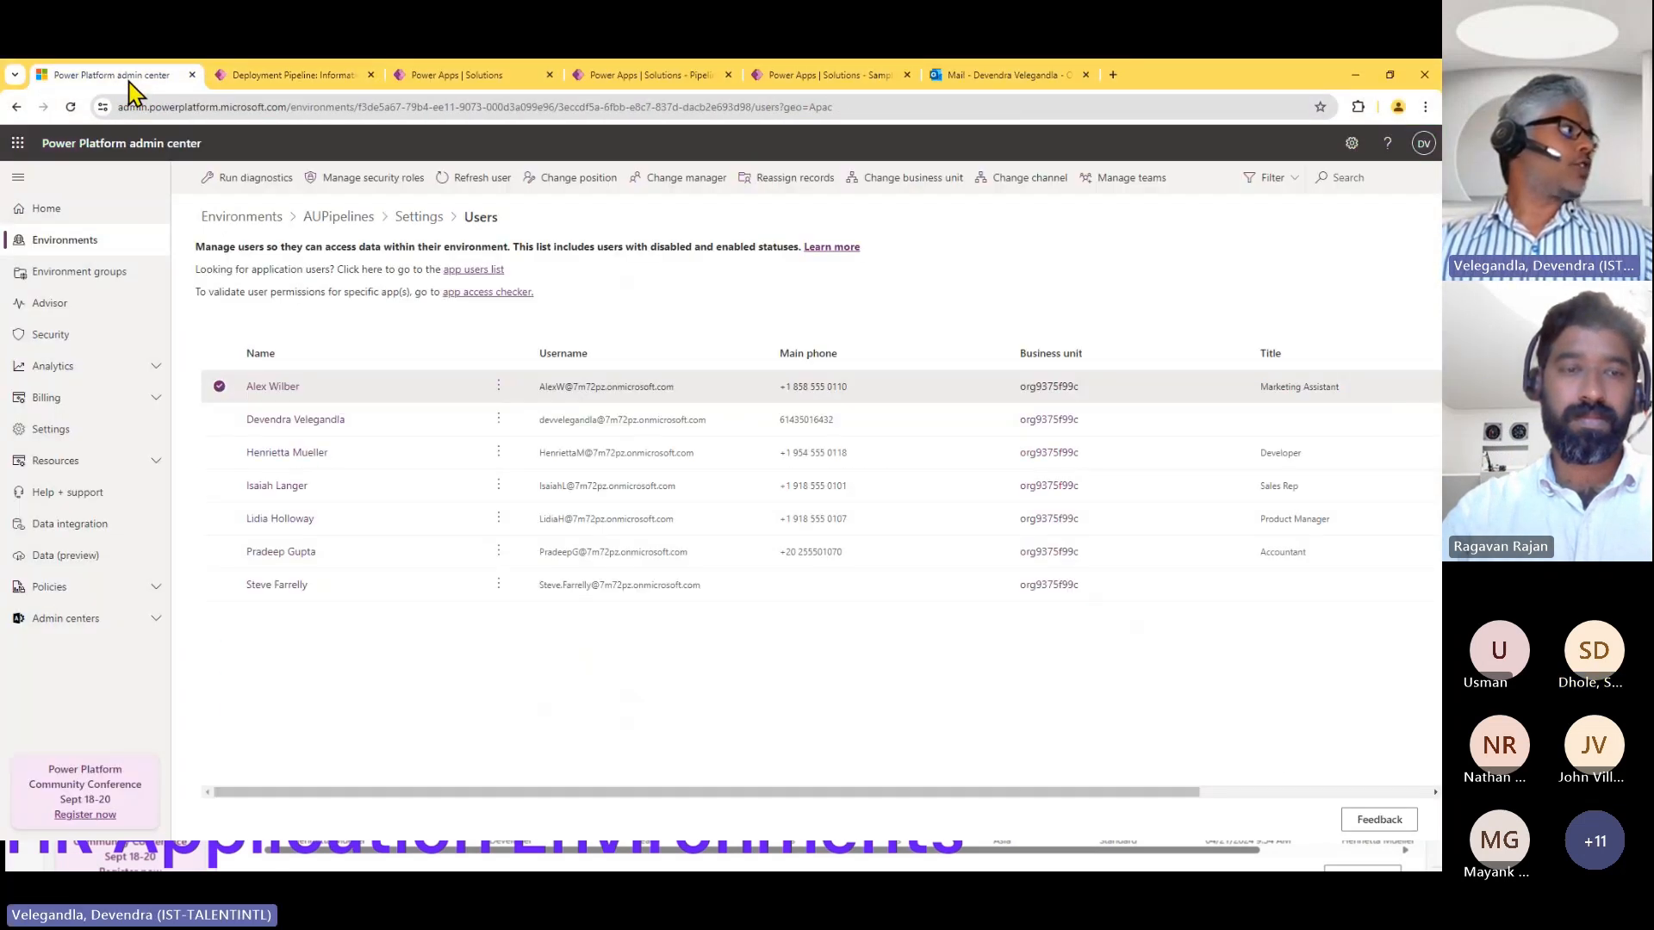
click(326, 222)
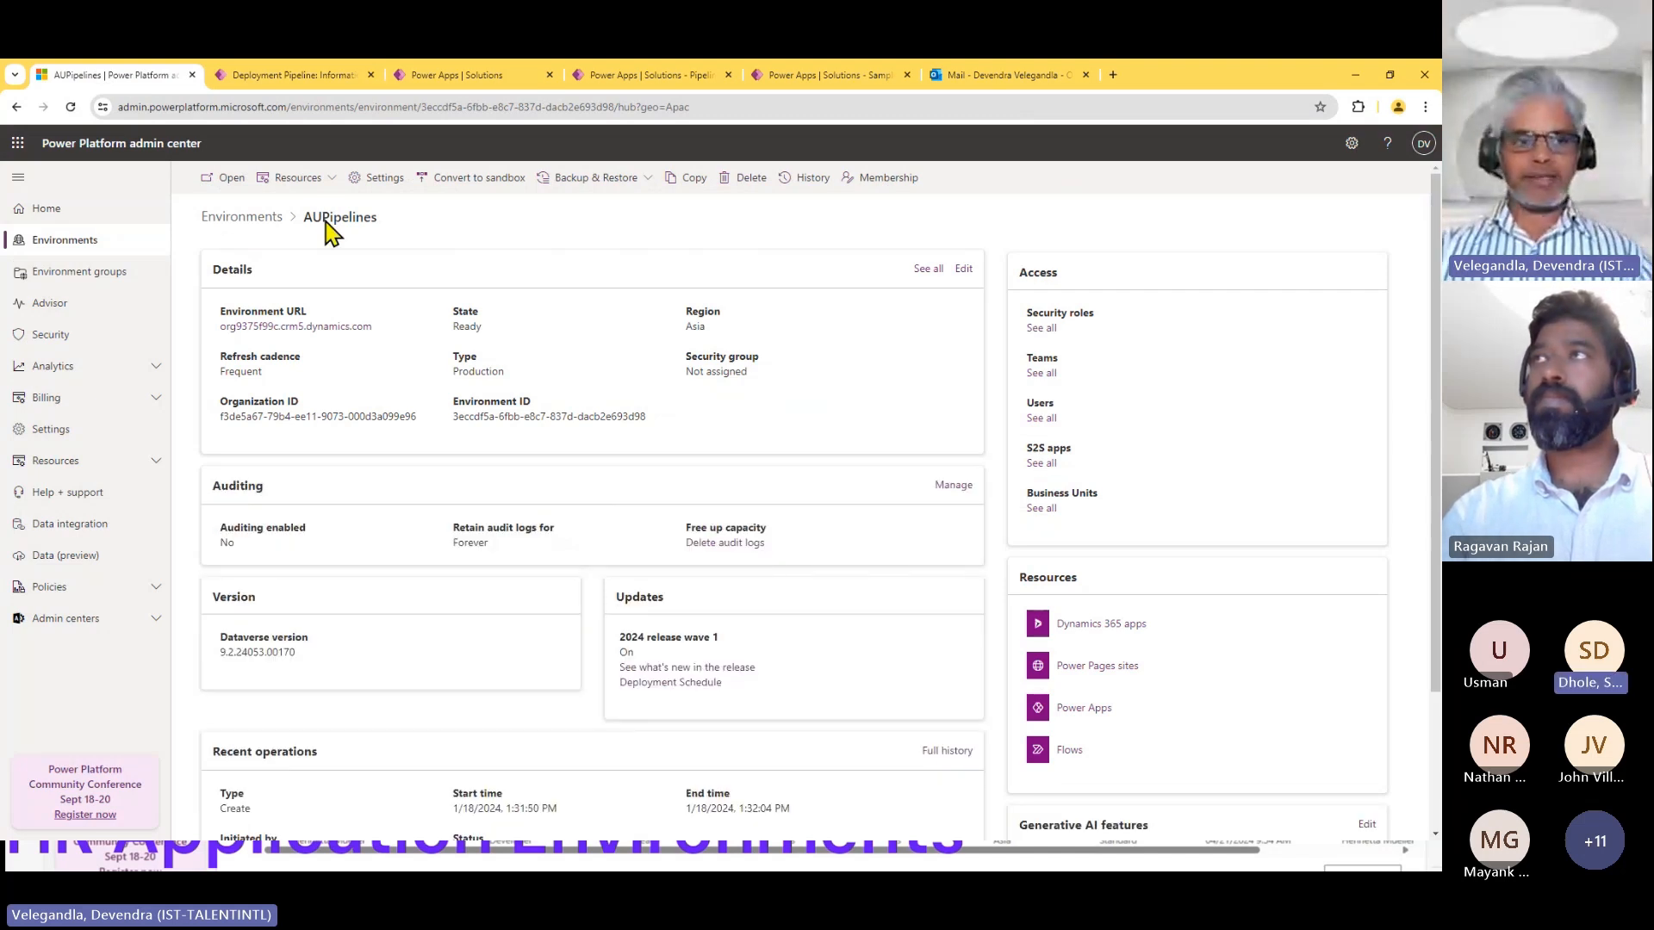
click(1100, 626)
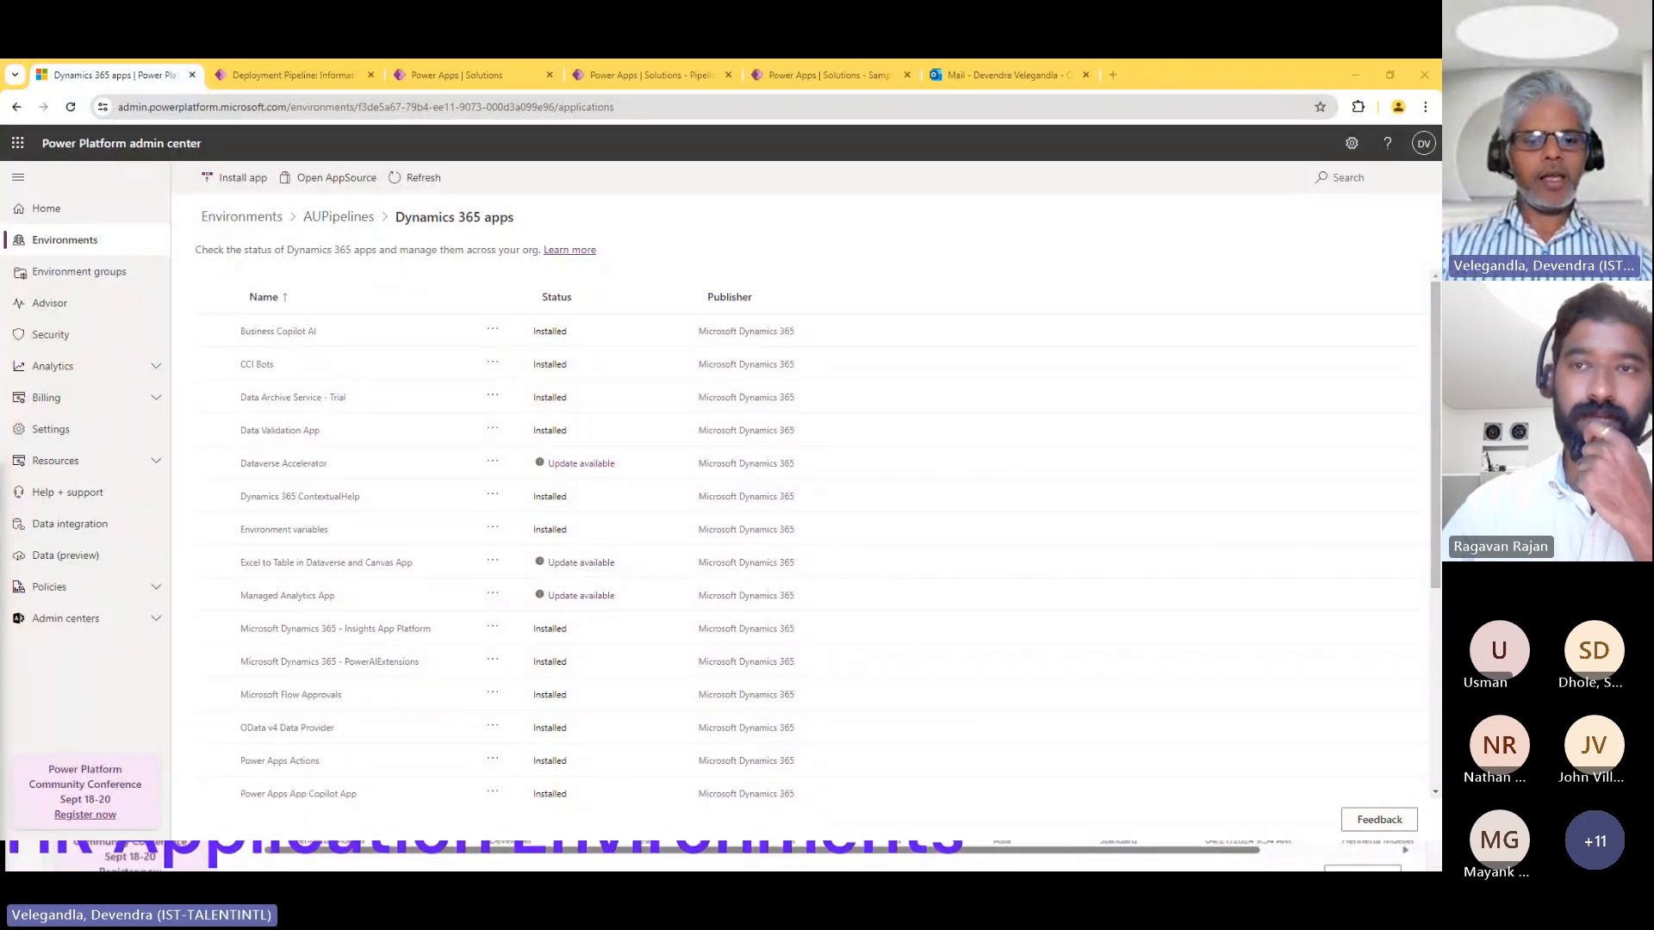
Switch to Power Apps in the HR Dev environment, open the POCs solution's pipelines and select HR Pipeline.
click(508, 79)
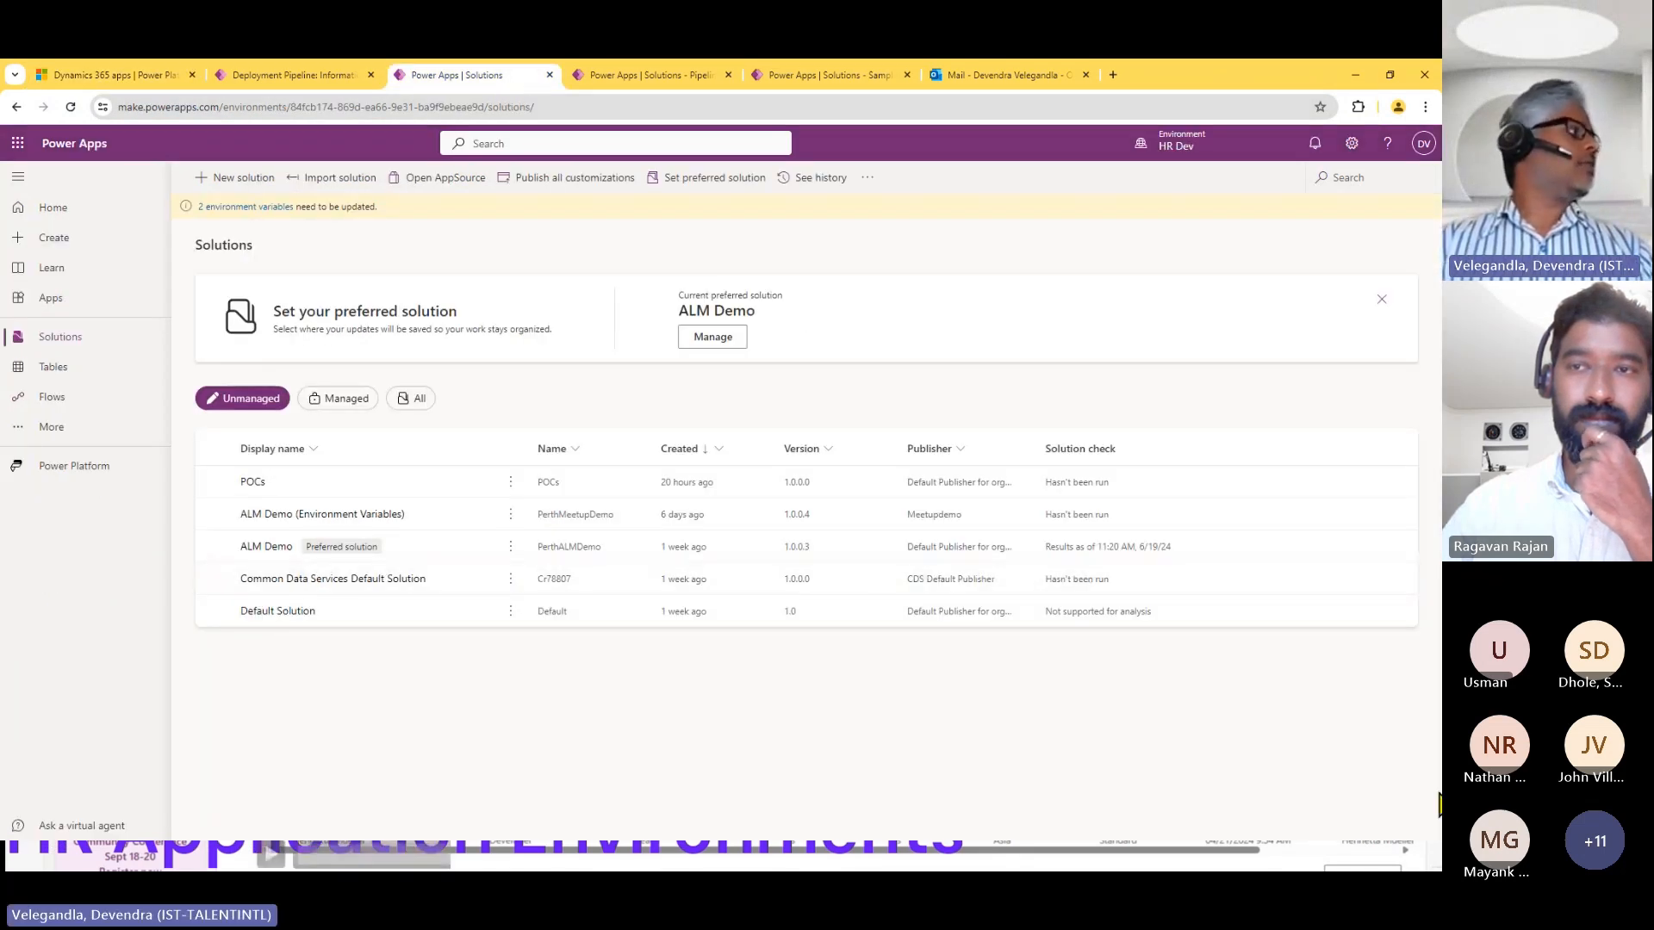
click(250, 484)
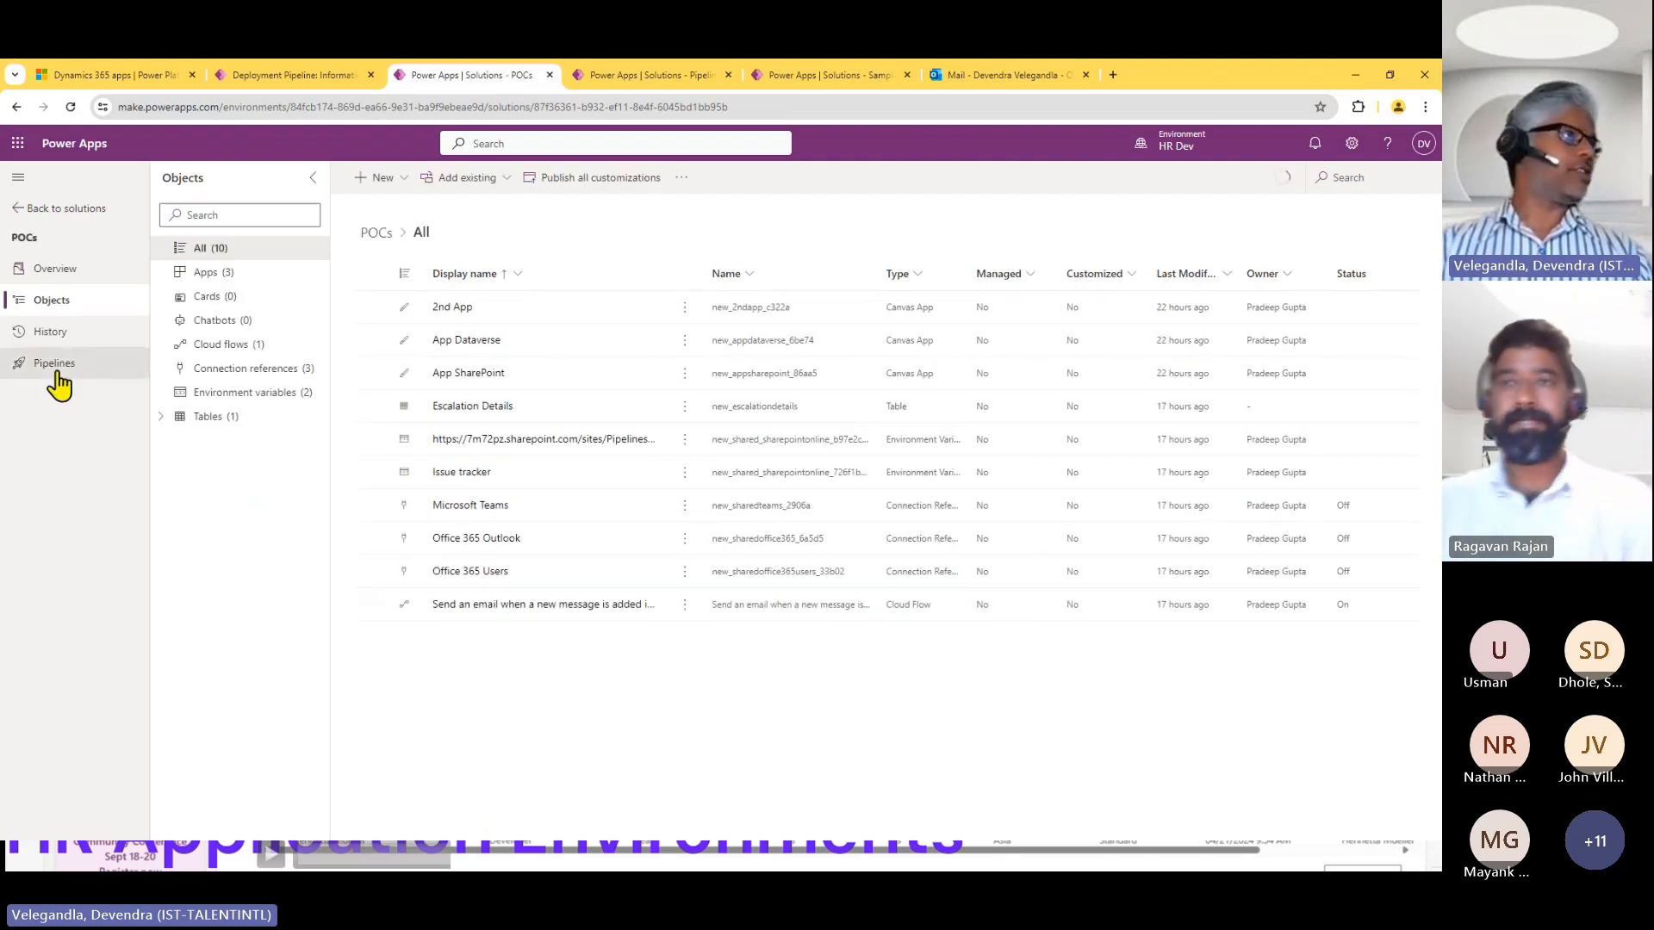
click(56, 370)
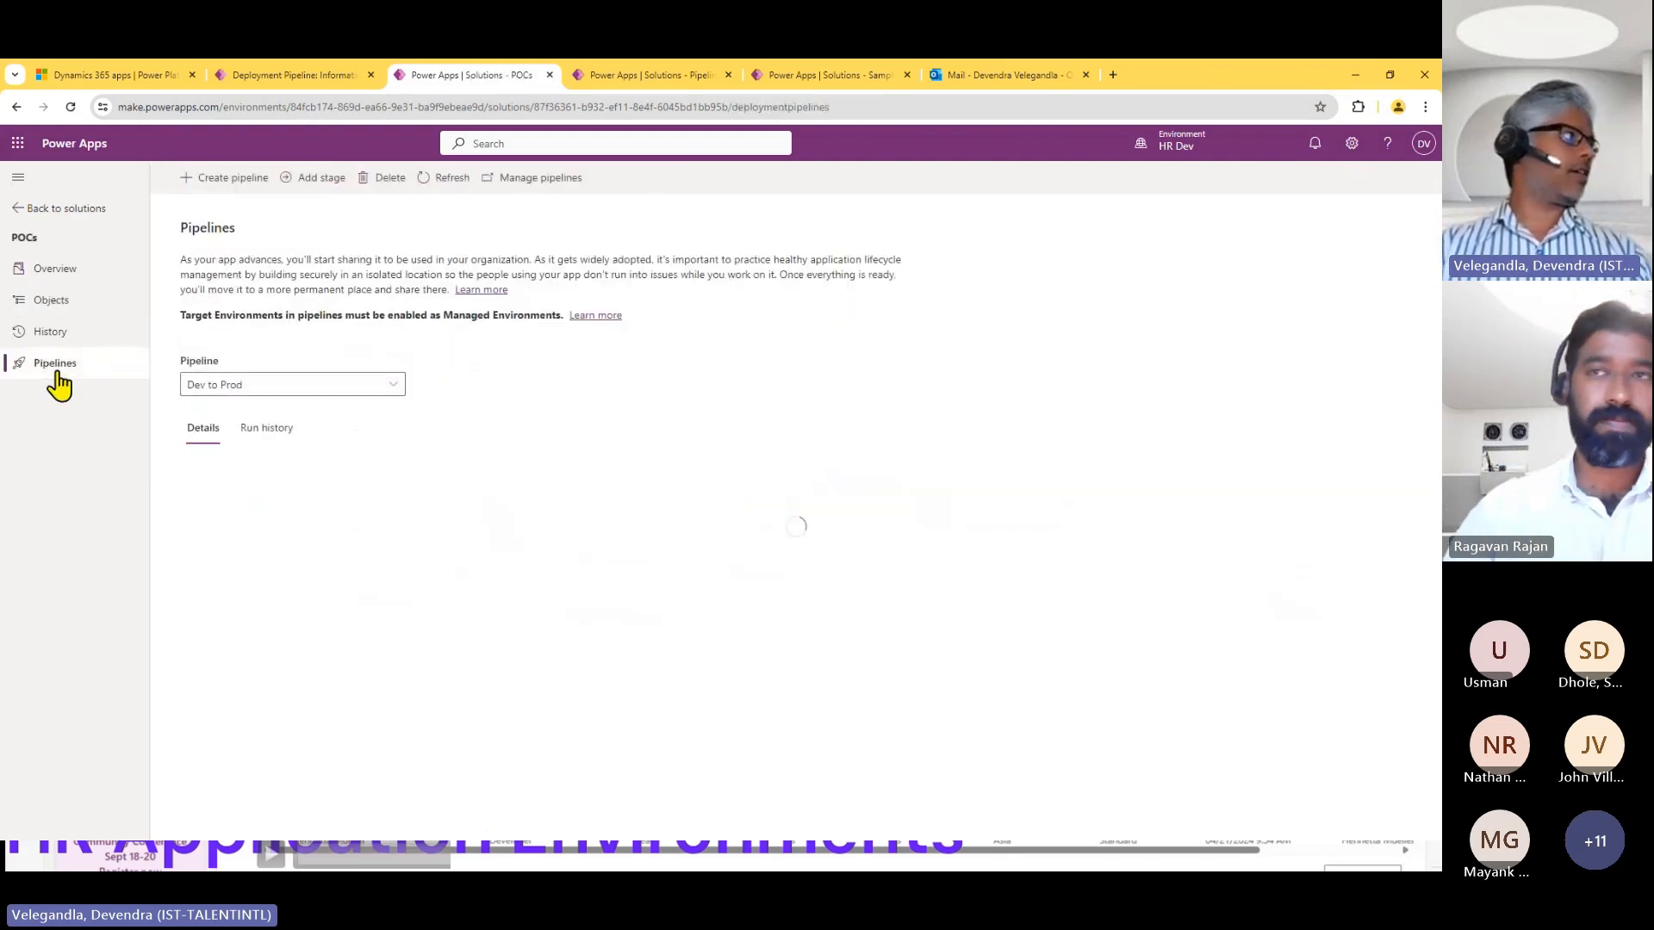
click(397, 389)
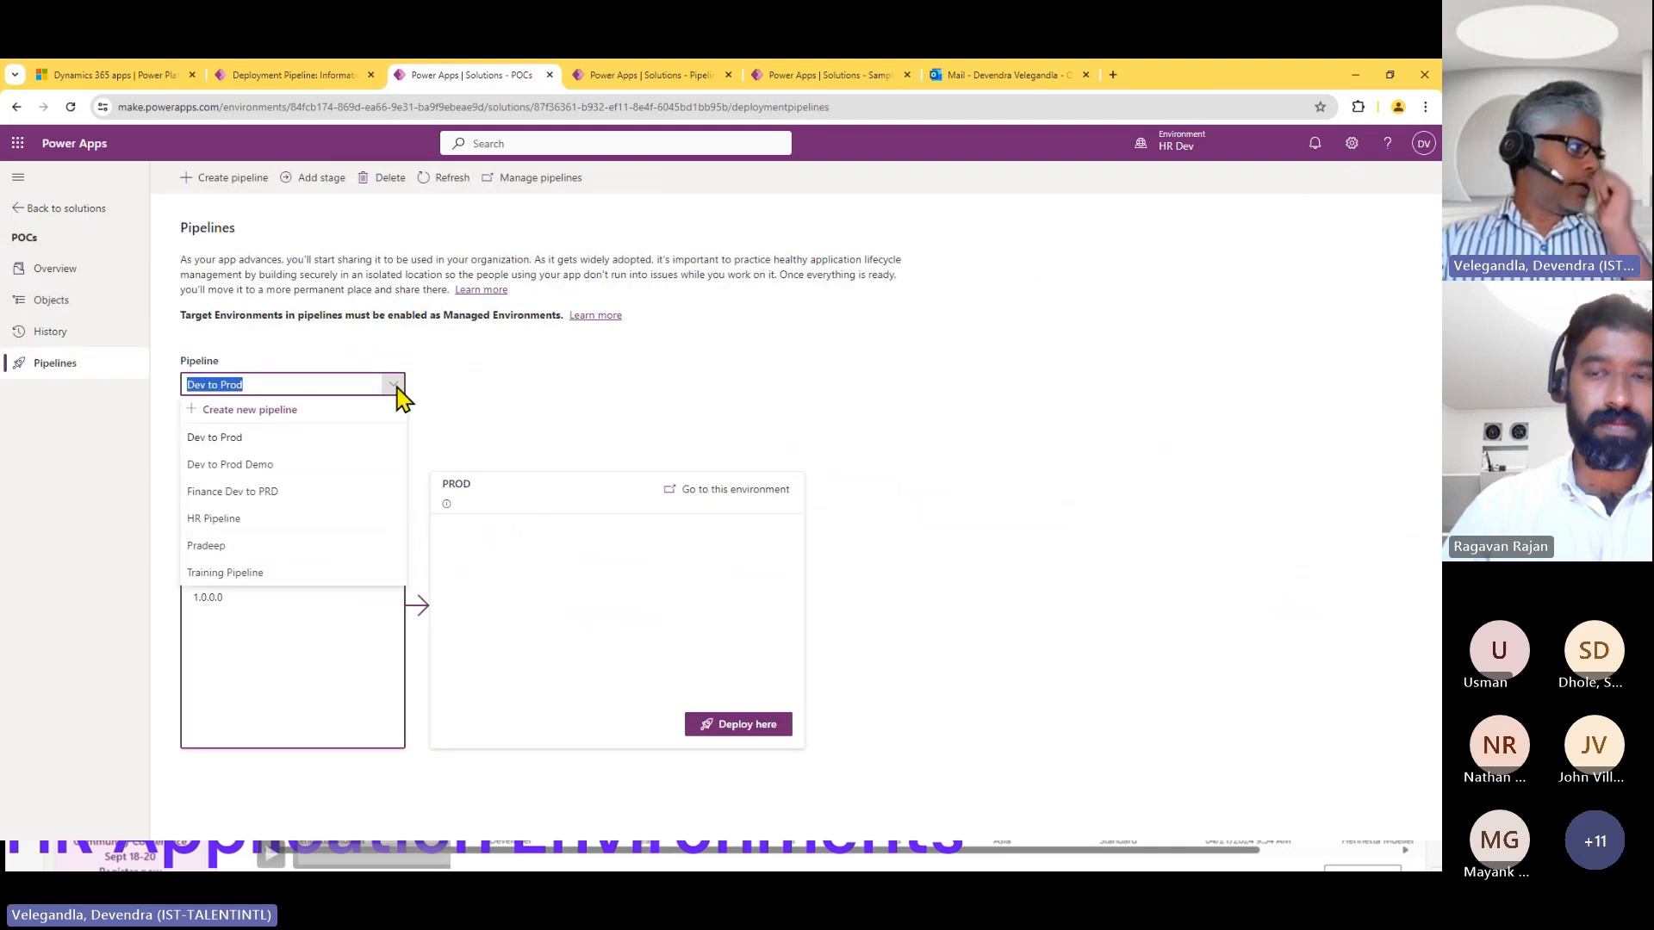
click(269, 520)
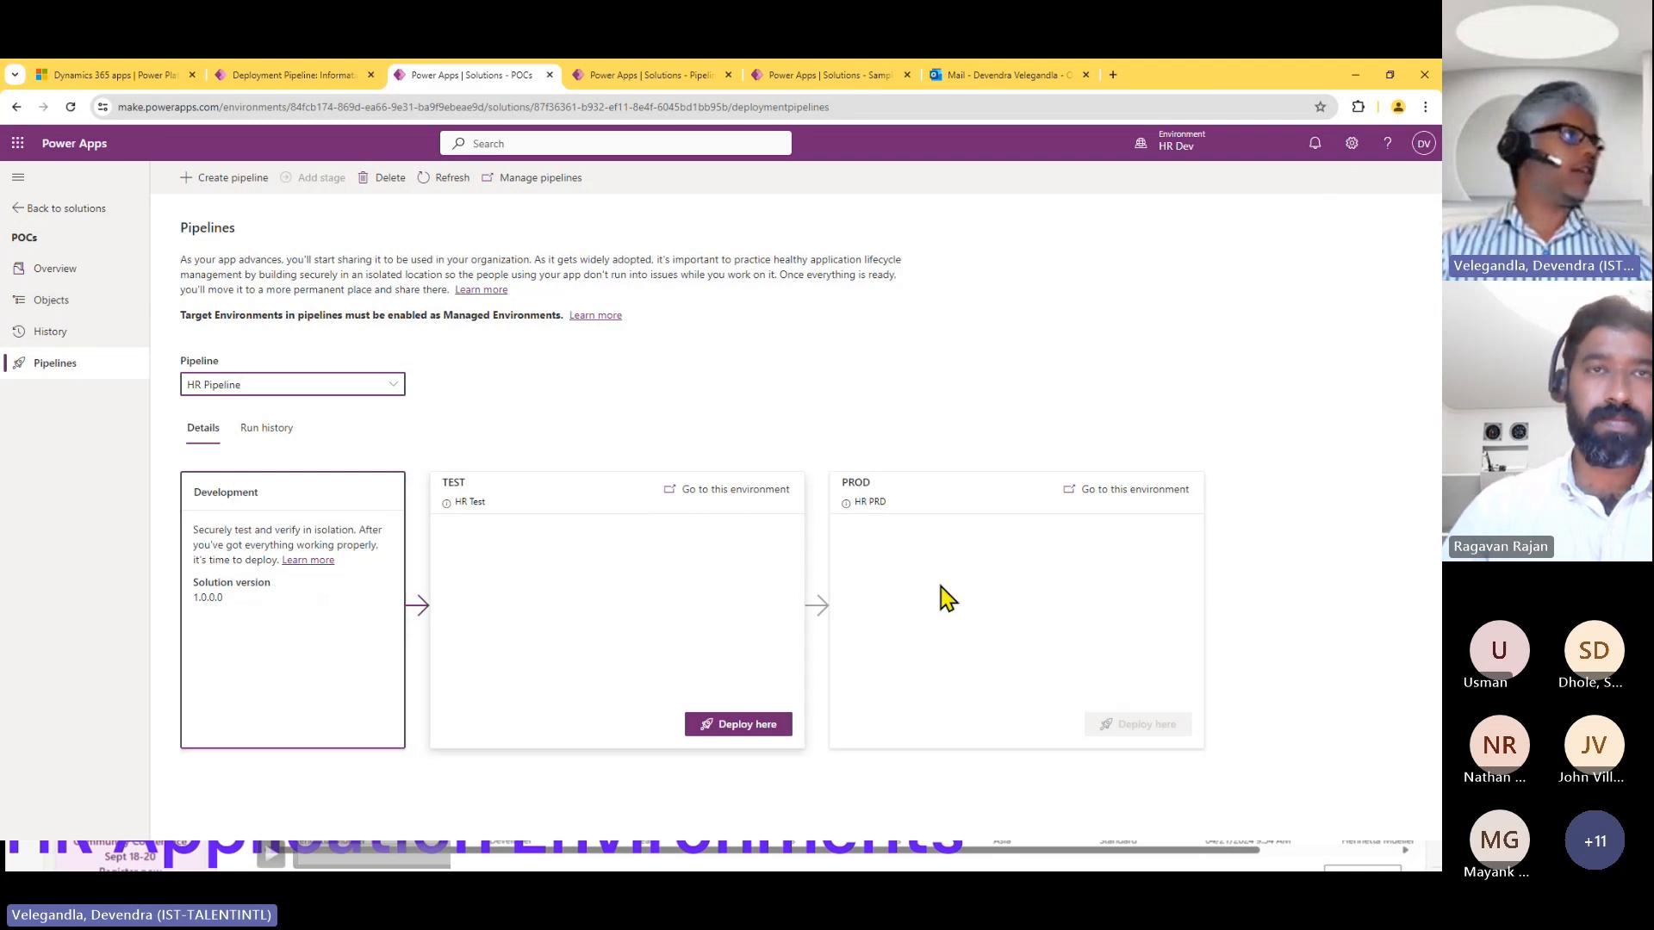
Start a deployment of POCs to HR Pipeline's TEST stage scheduled for Now, and review its connections before proceeding to environment variables.
click(749, 731)
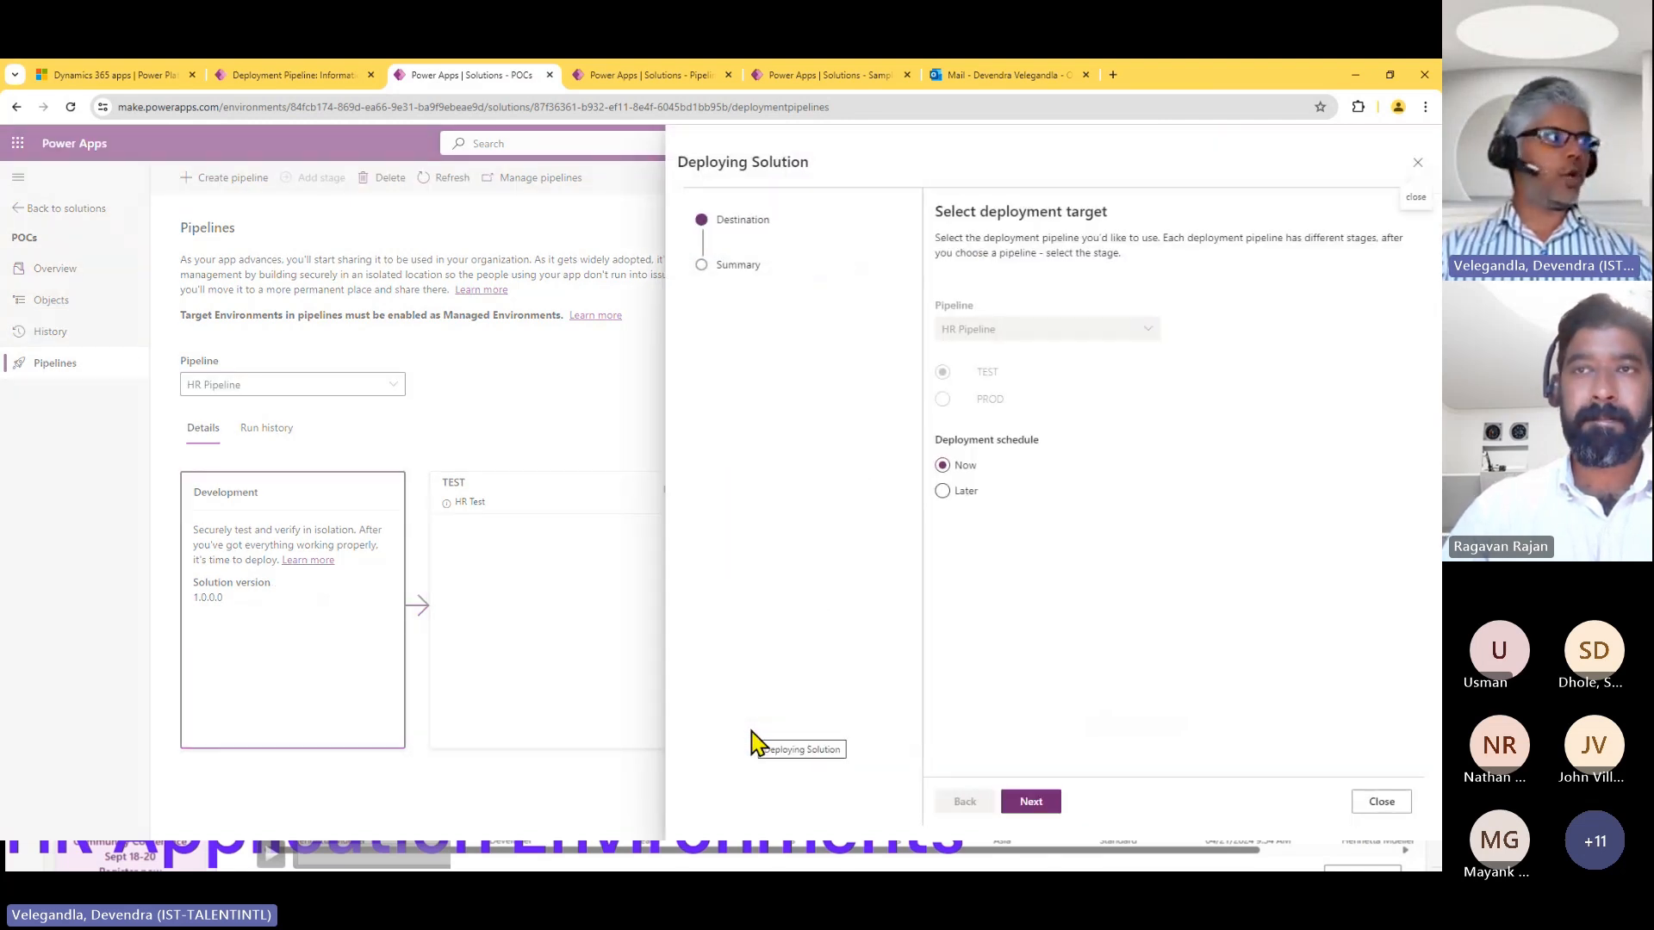
click(1038, 804)
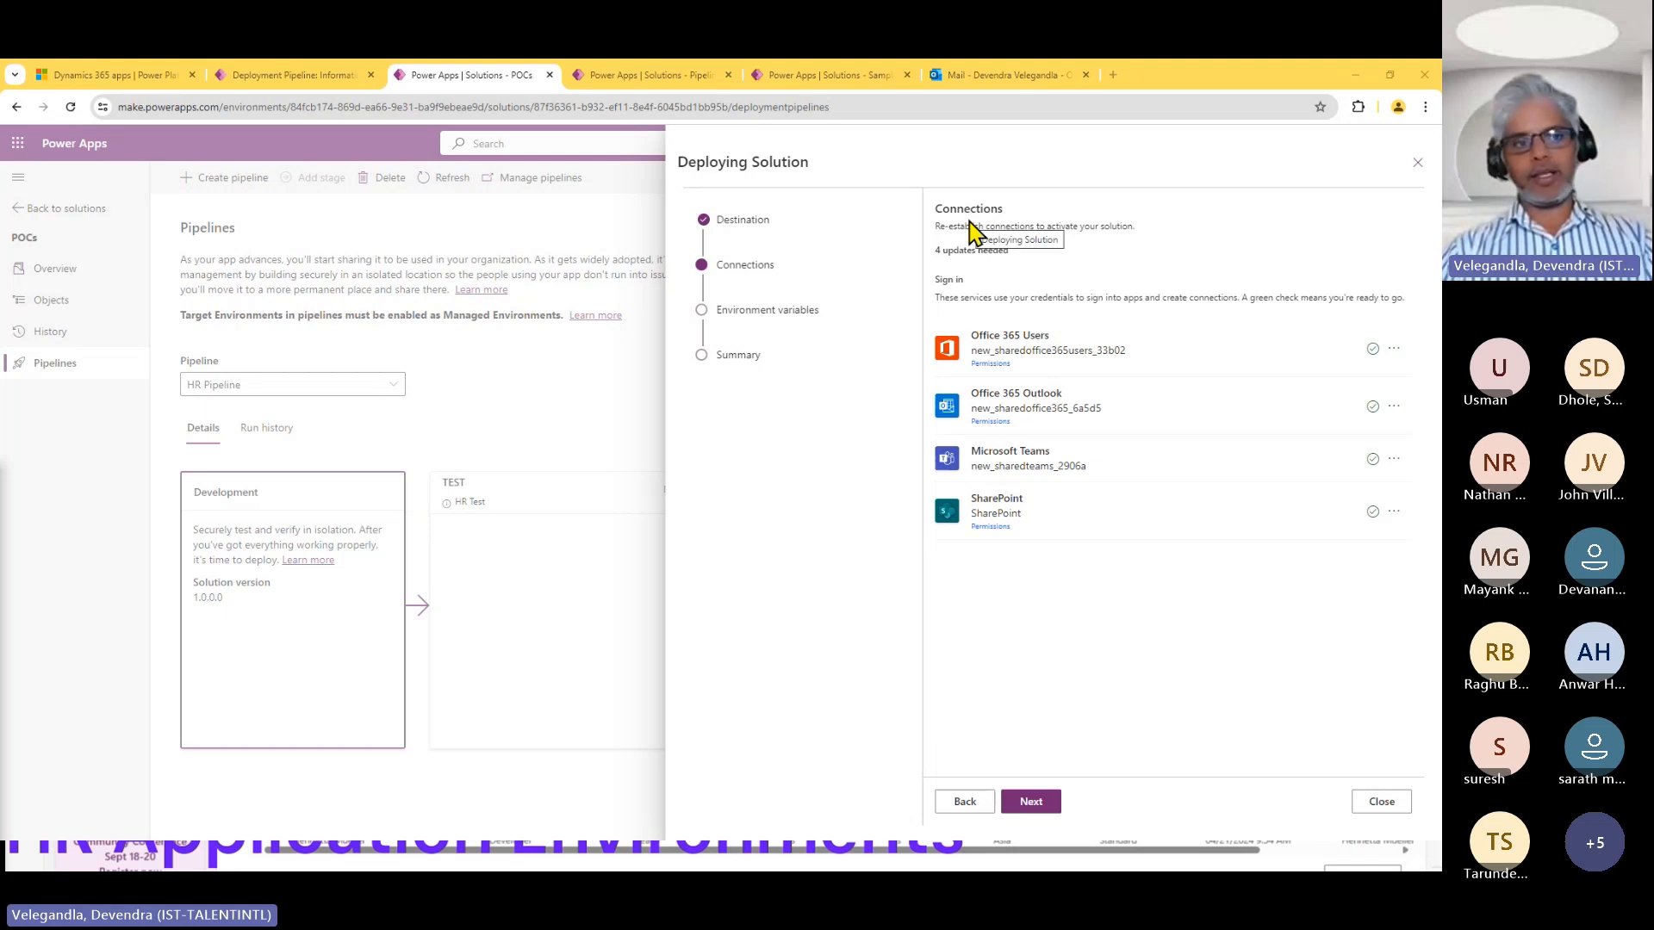
click(1042, 804)
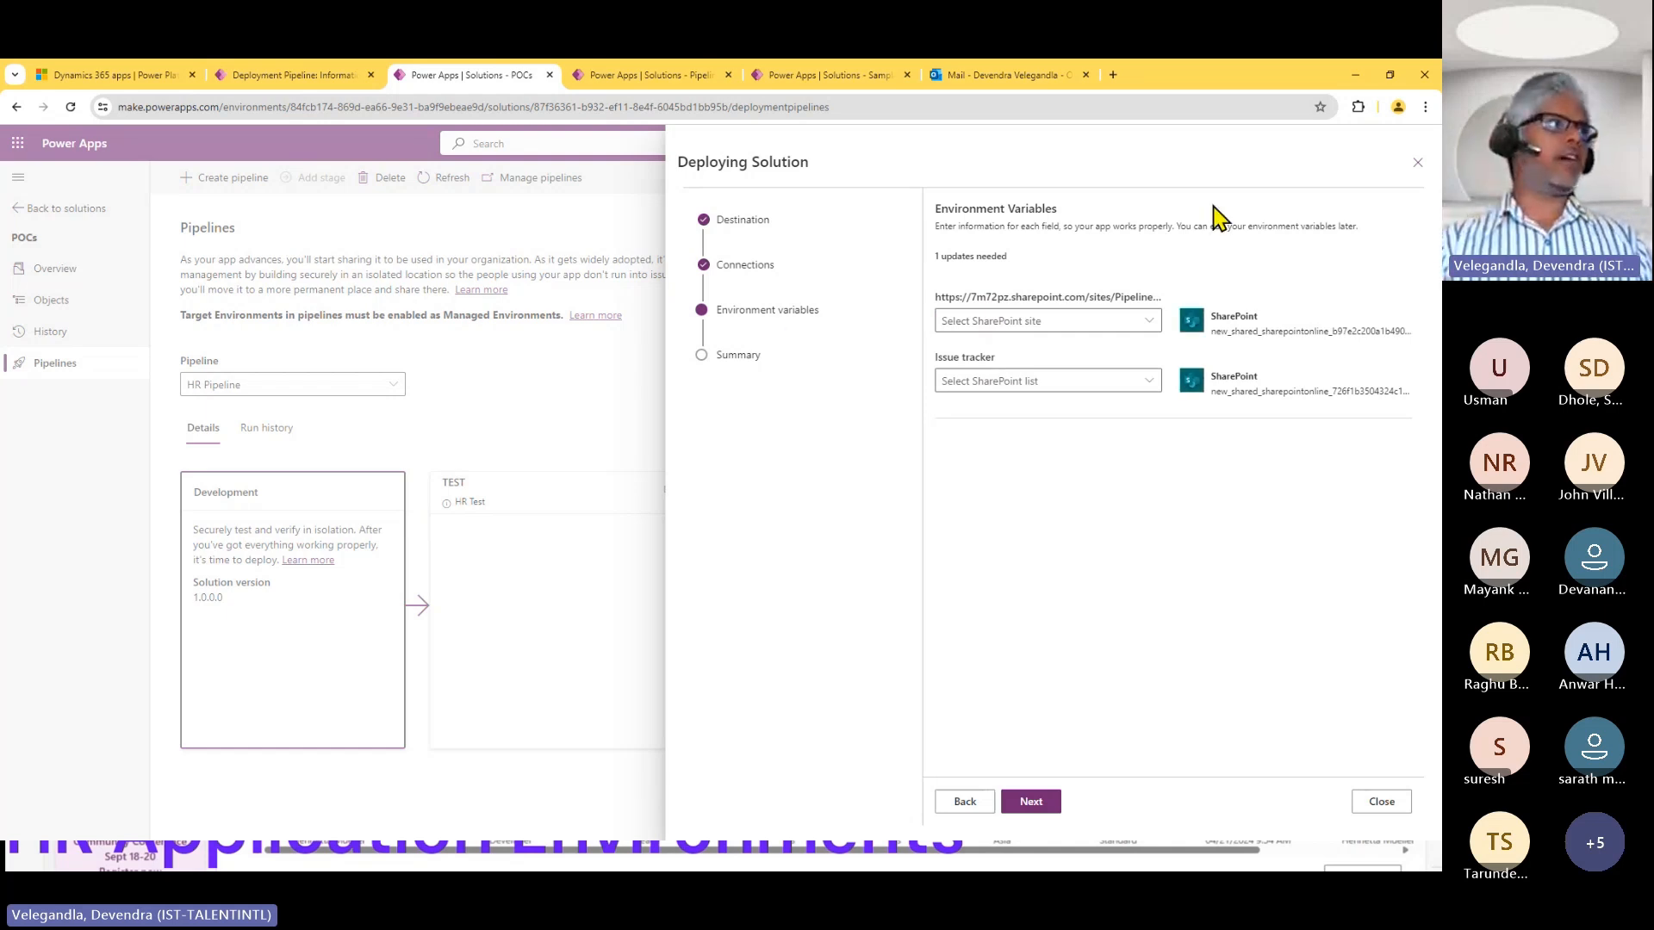
Set the deployment's SharePoint site variable to Pipelines Demo Prod and its list variable to Issue tracker, and close the wizard without deploying.
click(1154, 325)
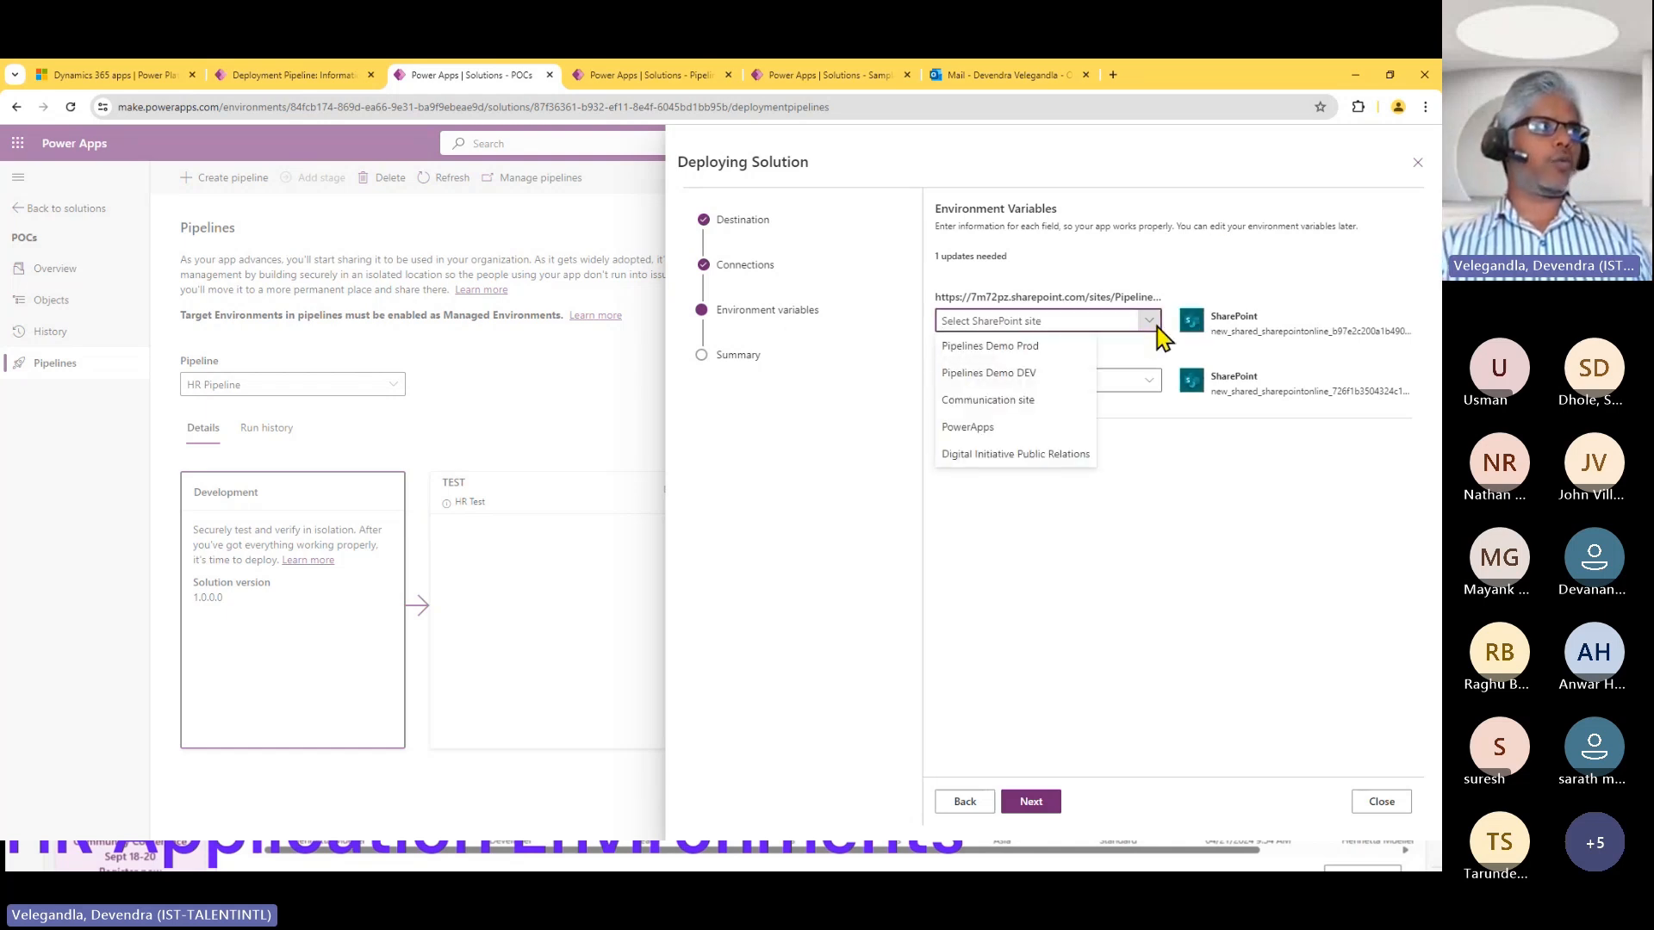
click(1026, 350)
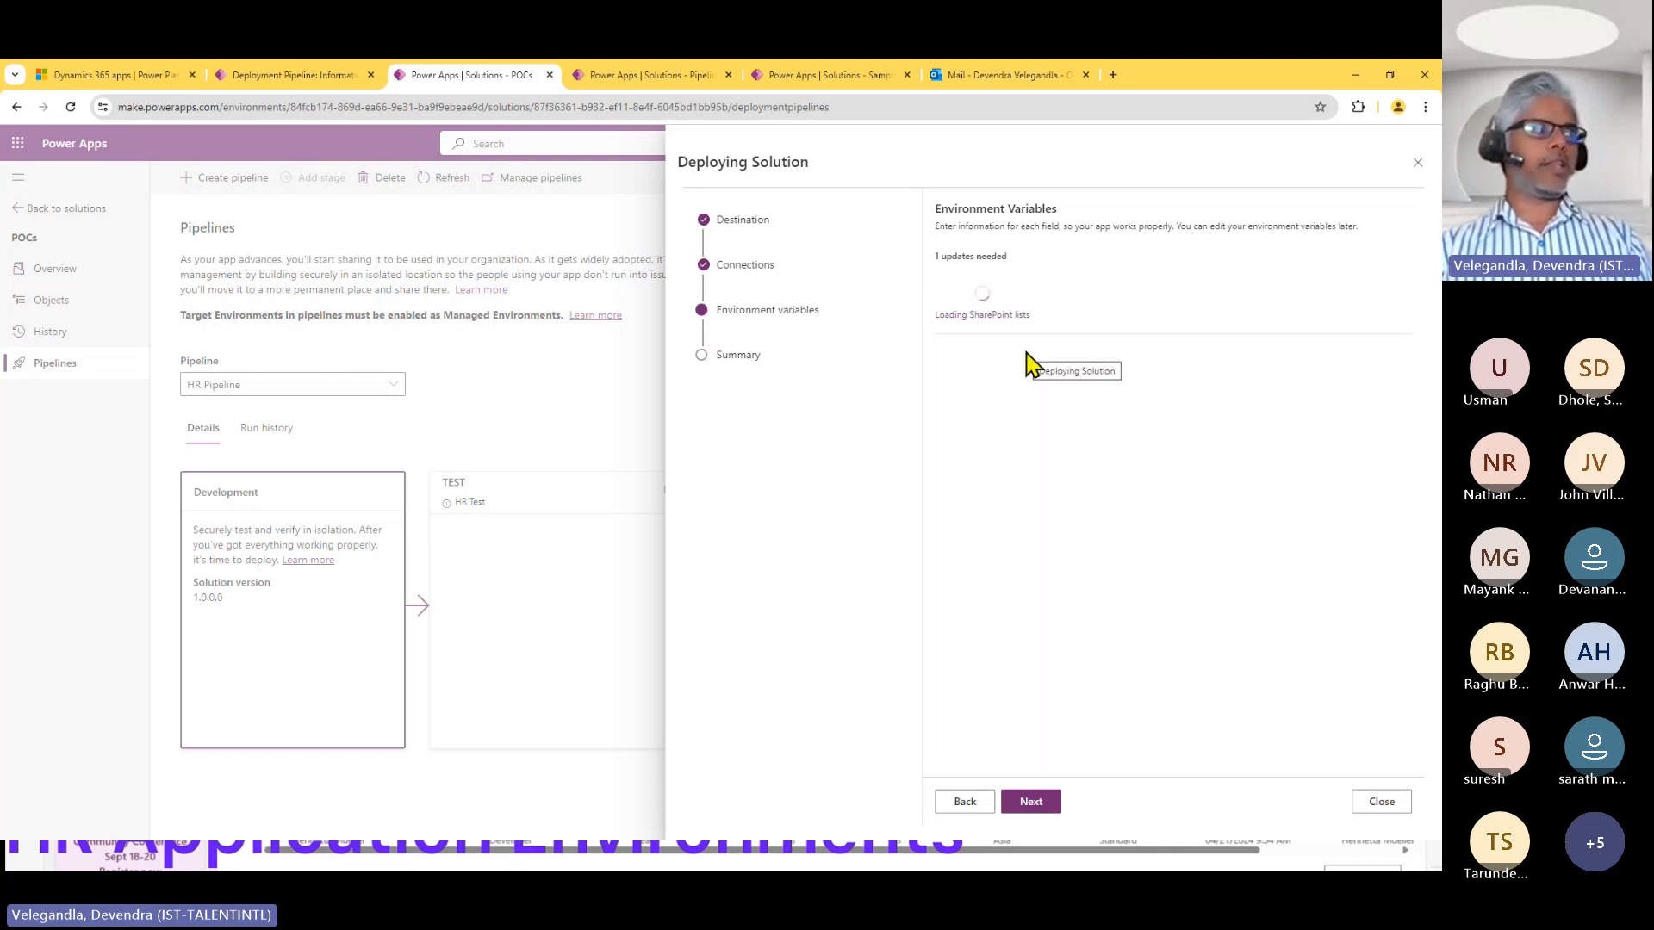
click(1154, 385)
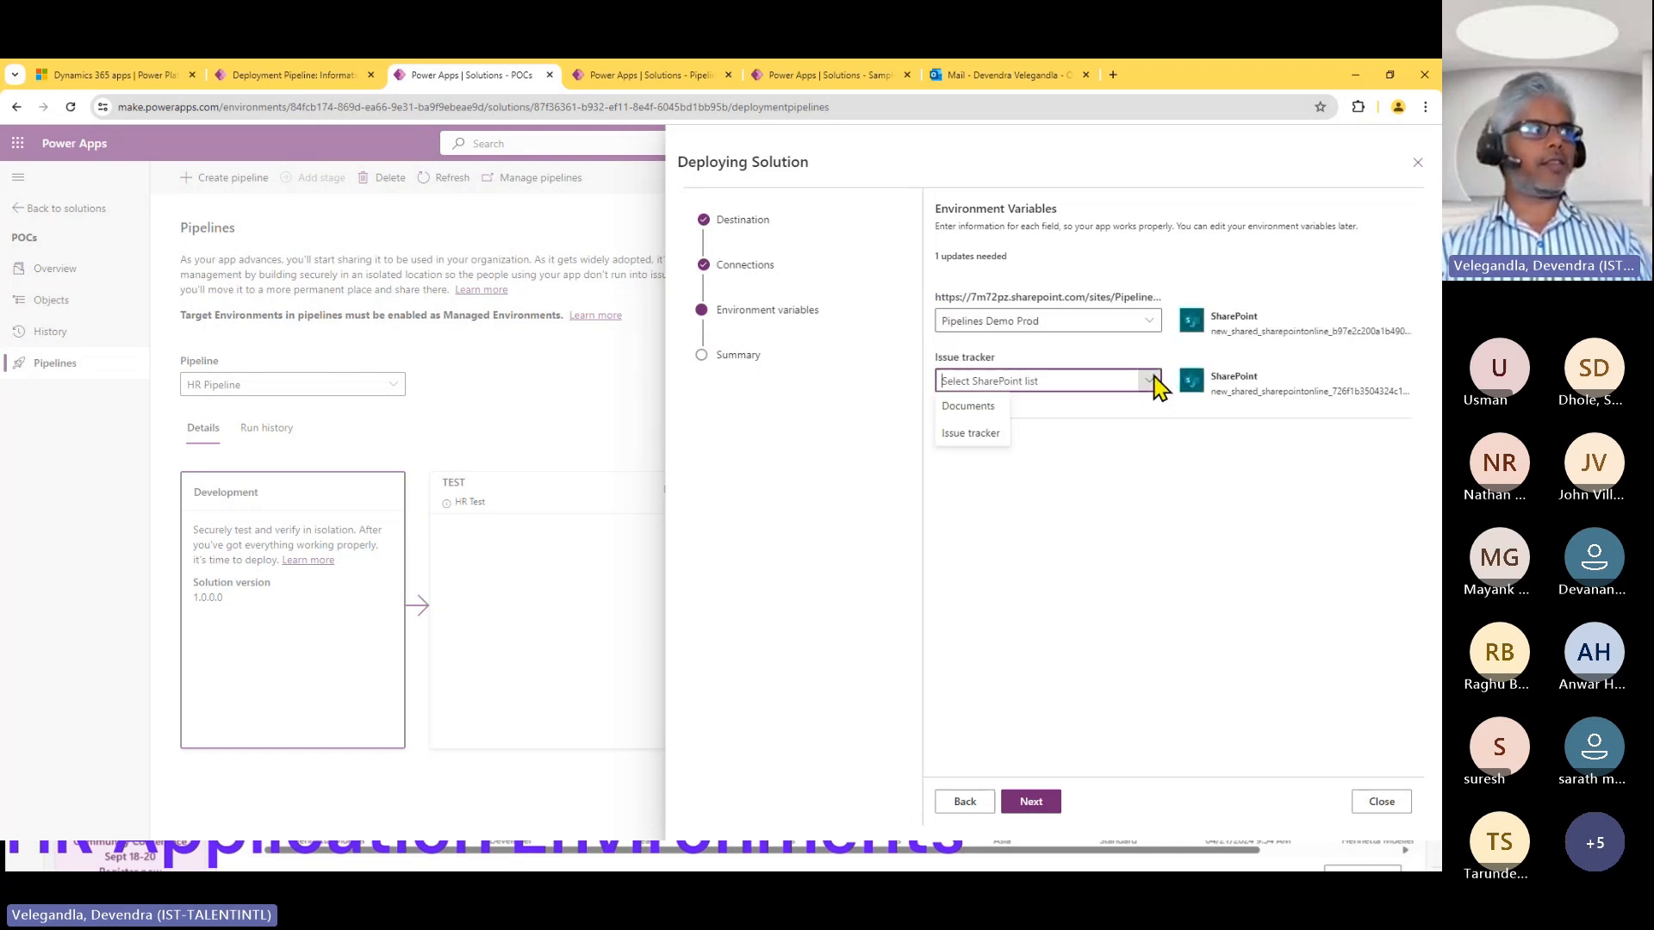
click(972, 433)
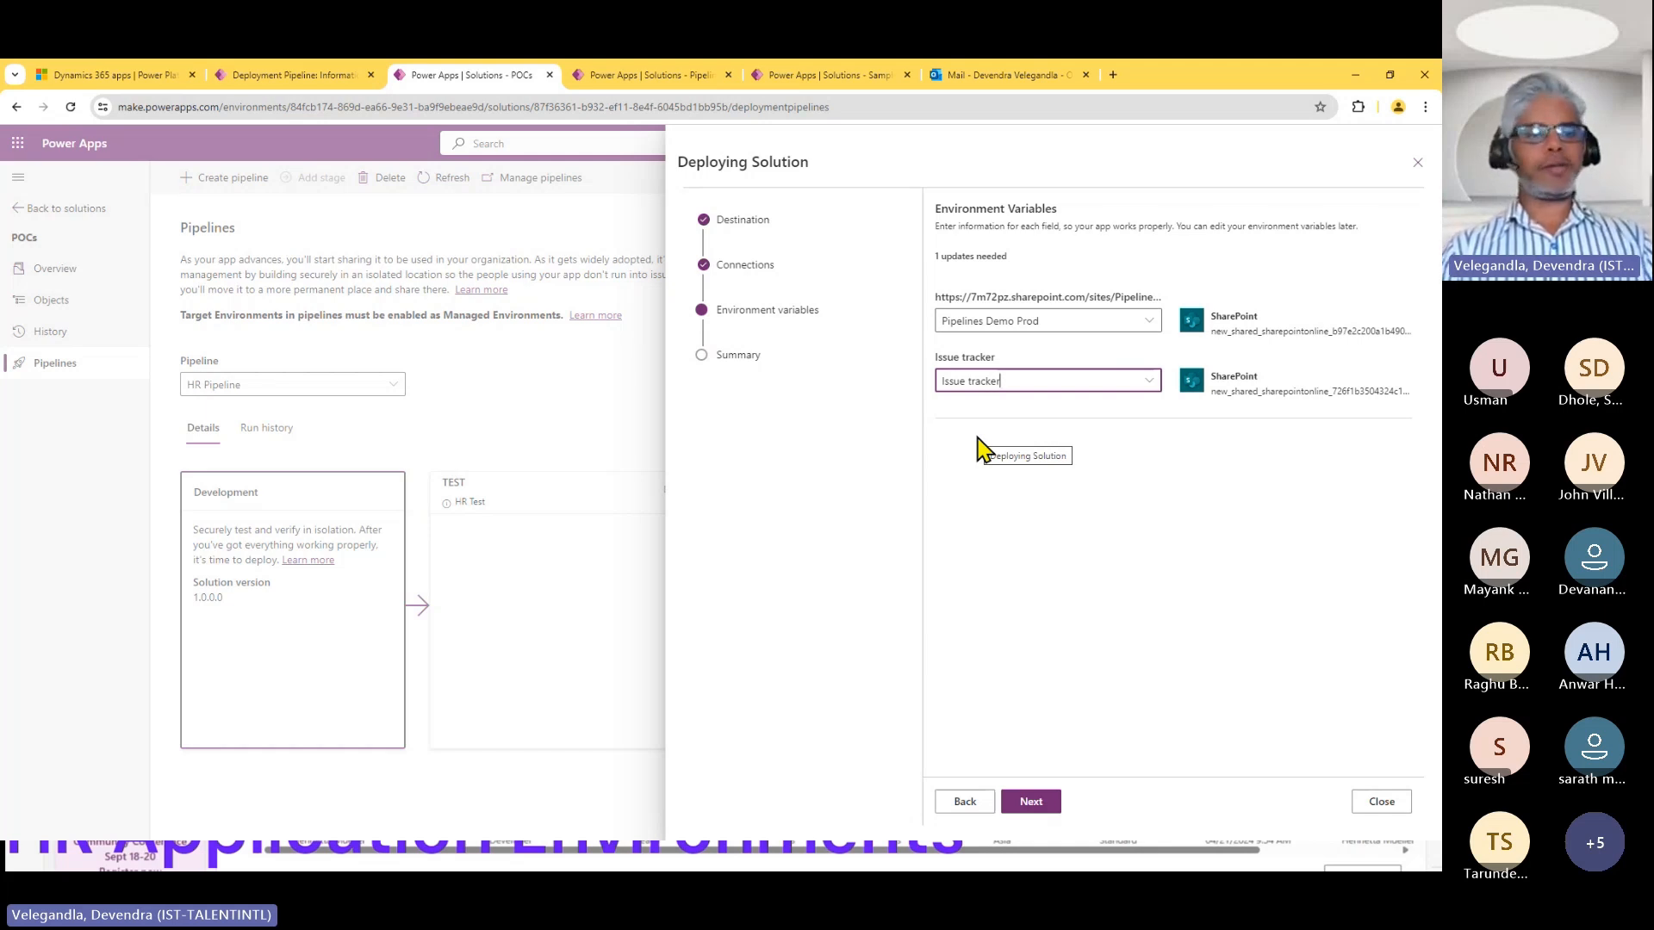
click(1383, 802)
click(732, 512)
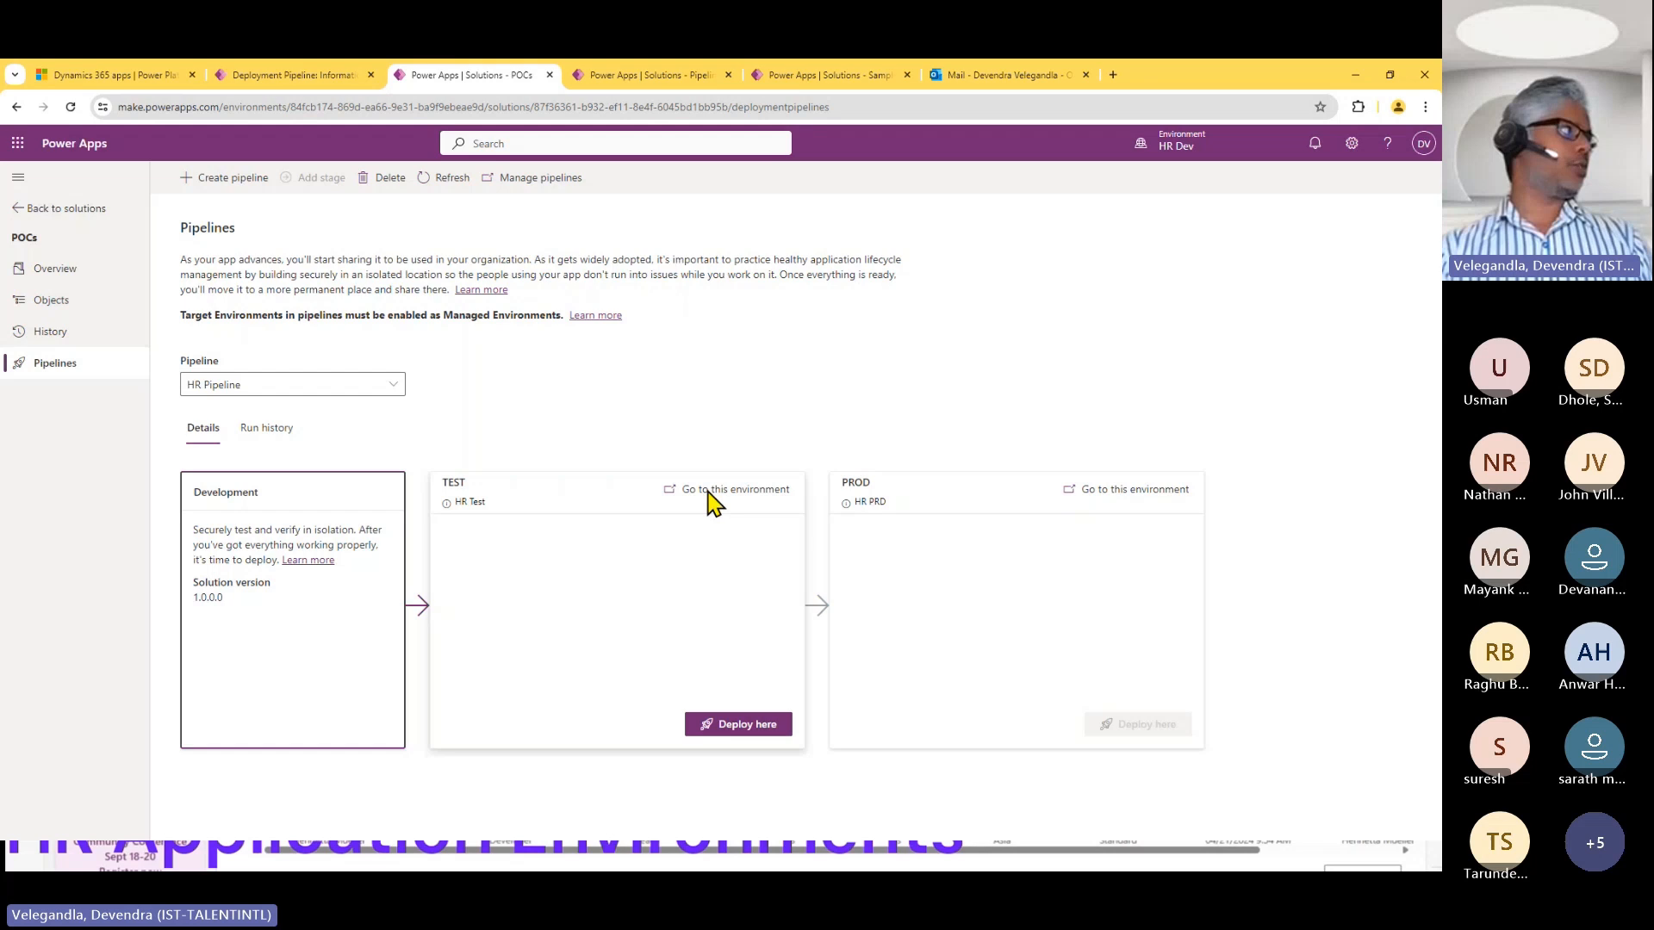
Open the SharePoint site environment variable from the POCs solution's objects for editing.
click(54, 303)
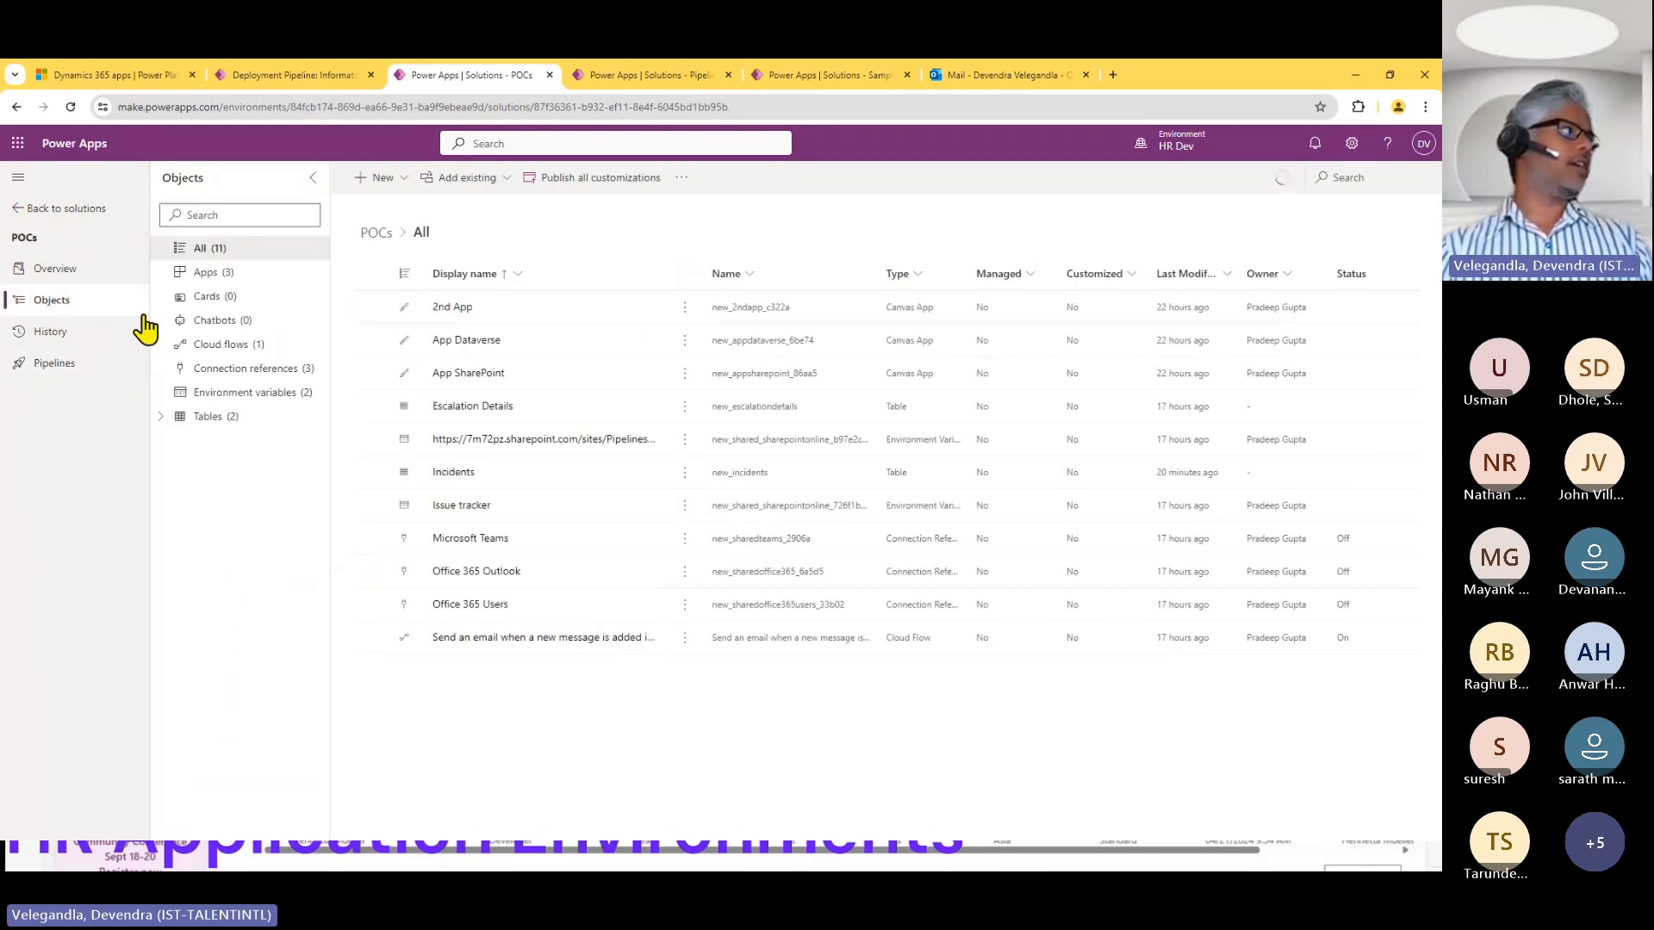
click(281, 399)
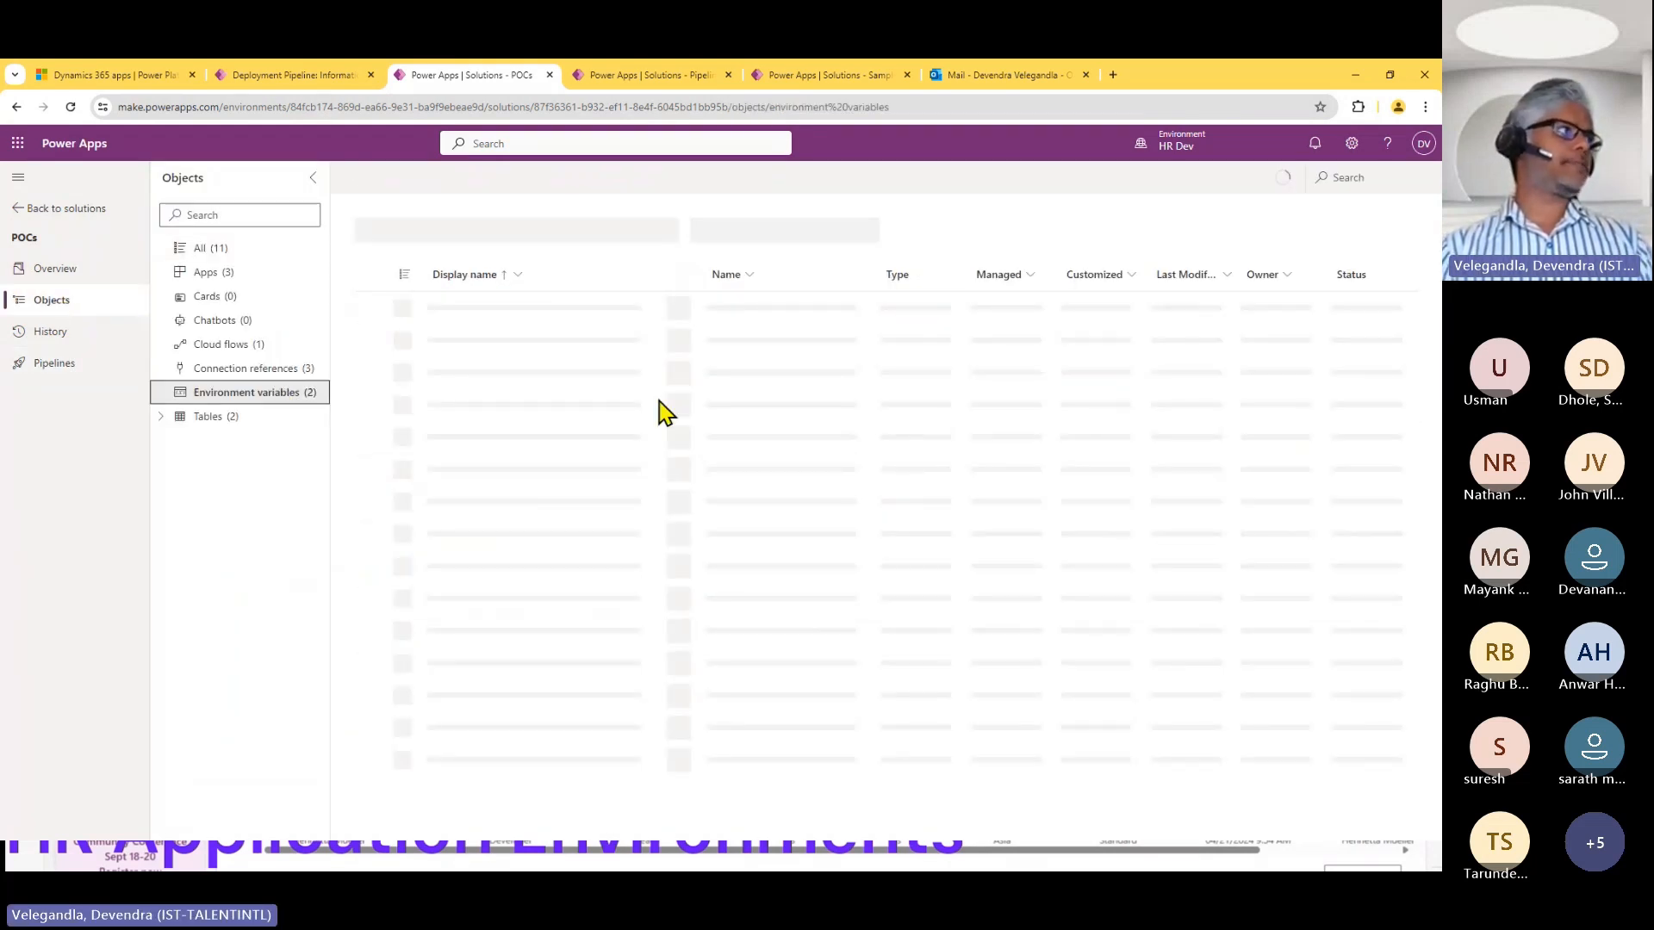
click(682, 310)
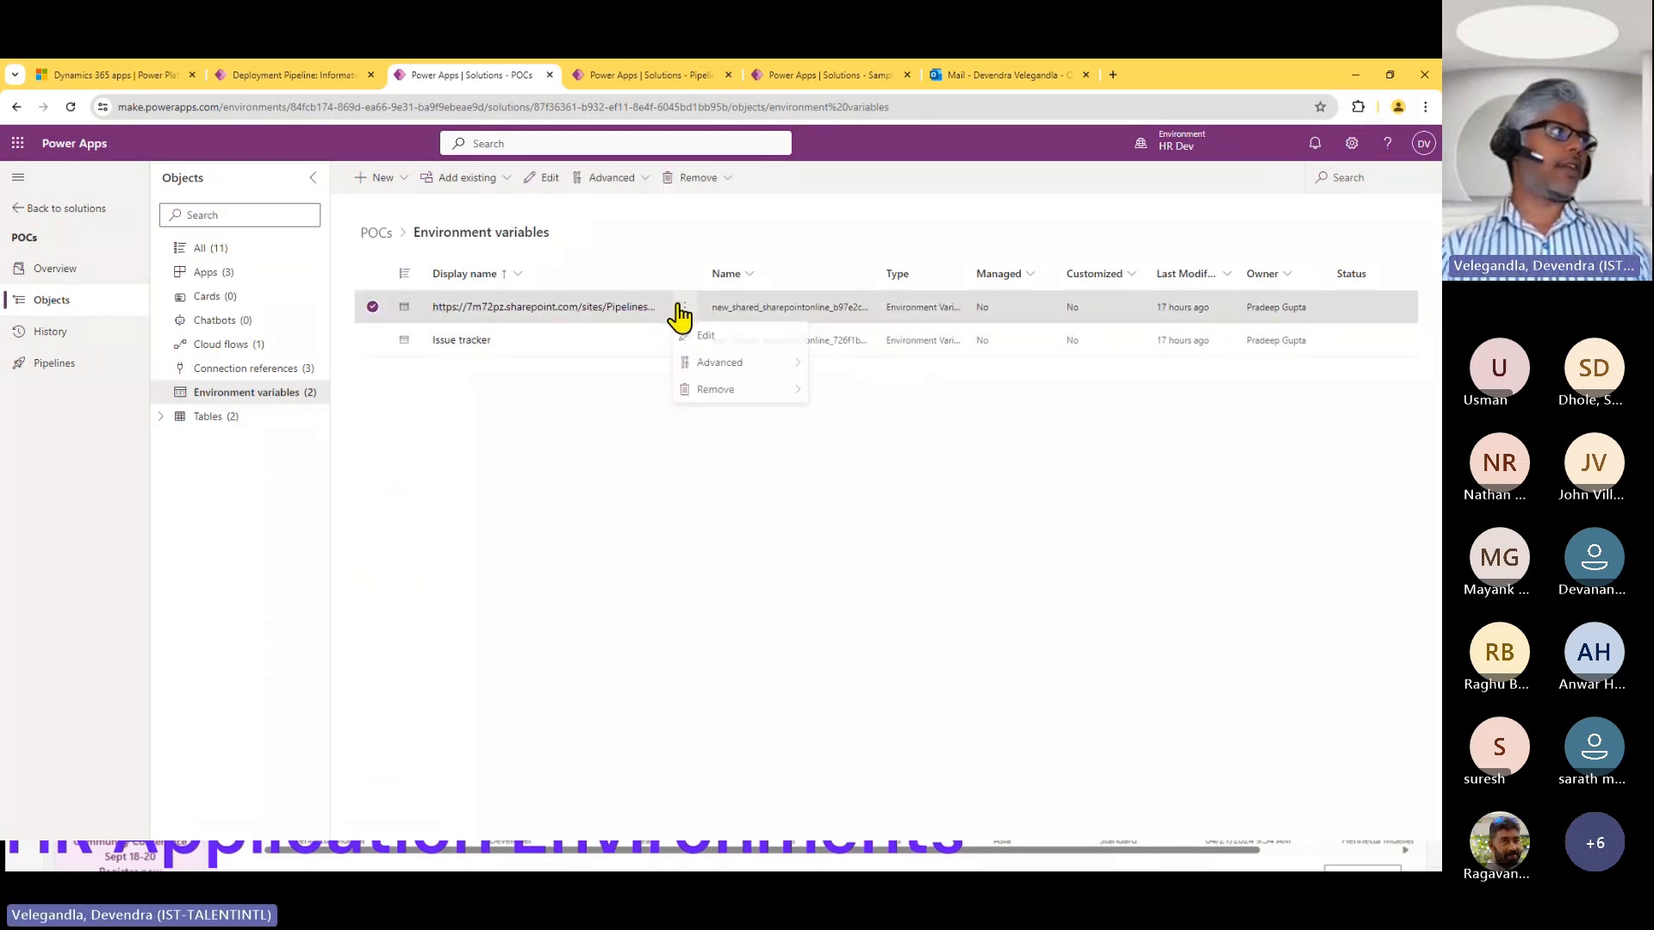
click(689, 334)
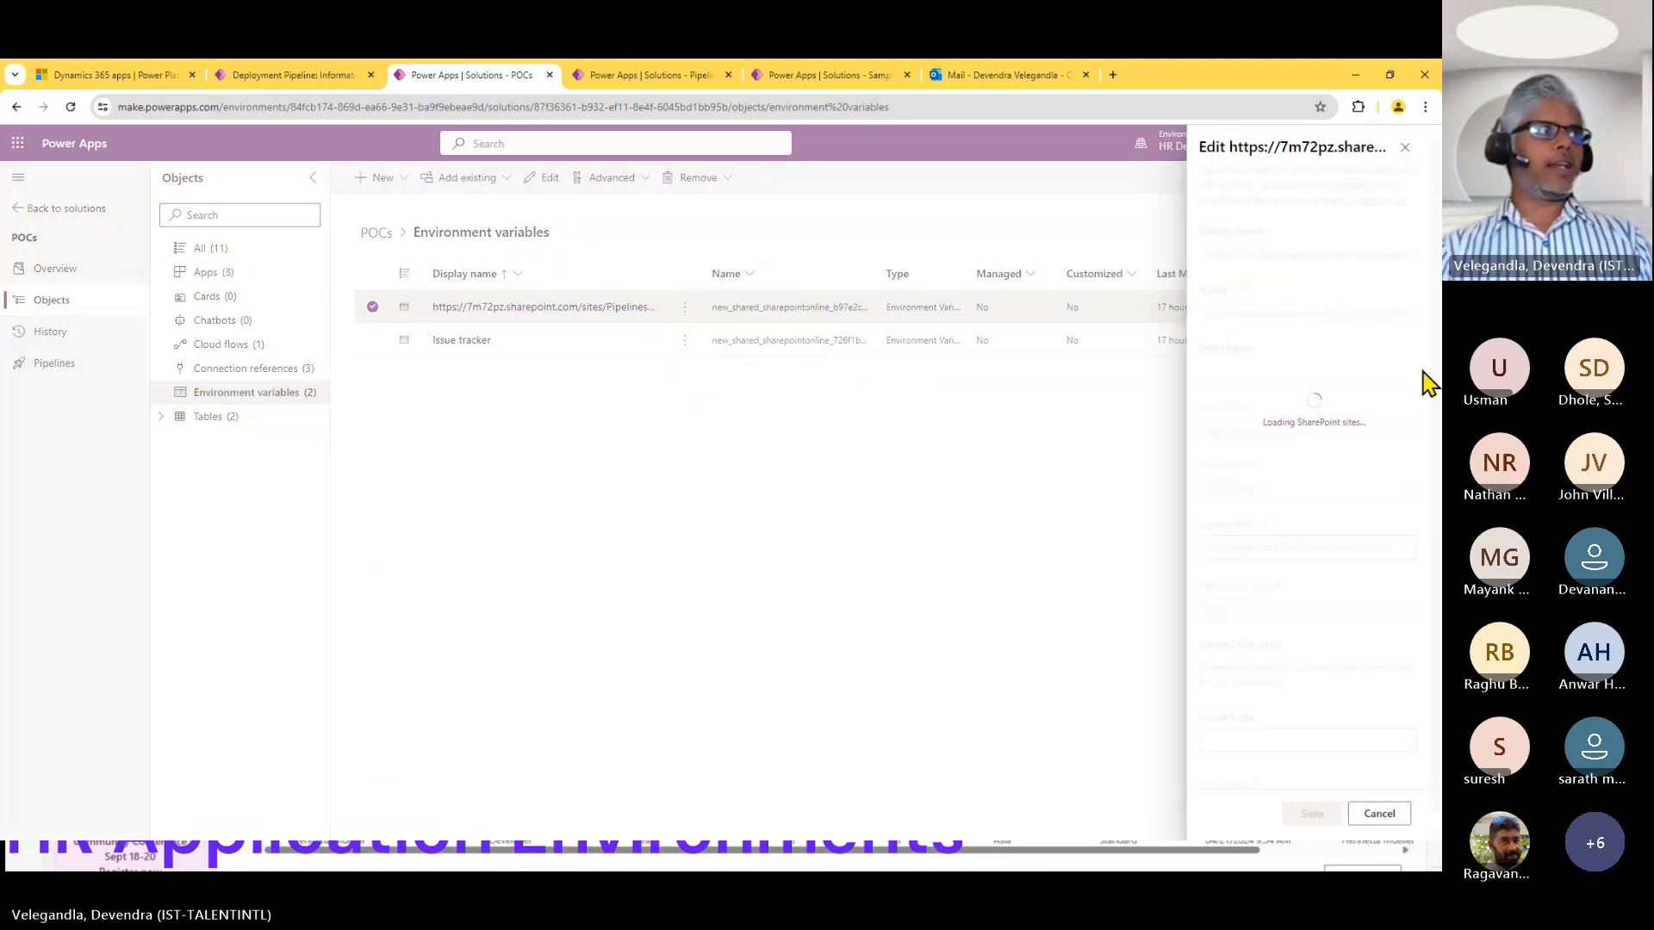
Review the site variable's advanced settings and the available current site values, cancel without saving, and clear the variable's selection.
scroll(1232, 789, down, 1)
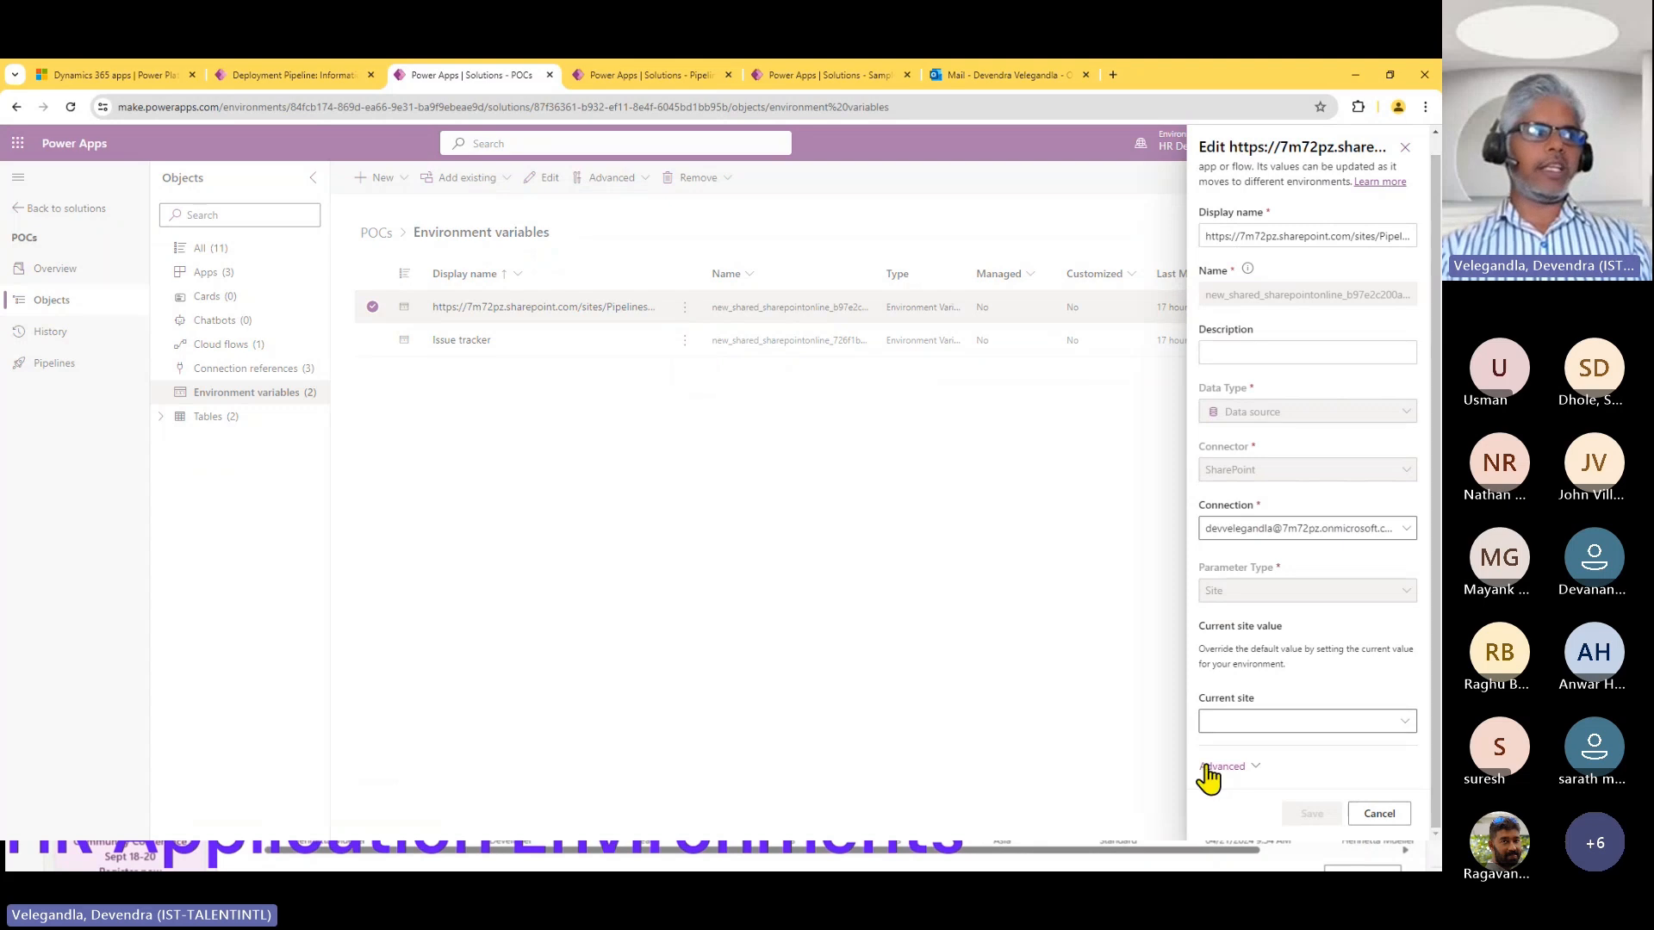
click(1210, 767)
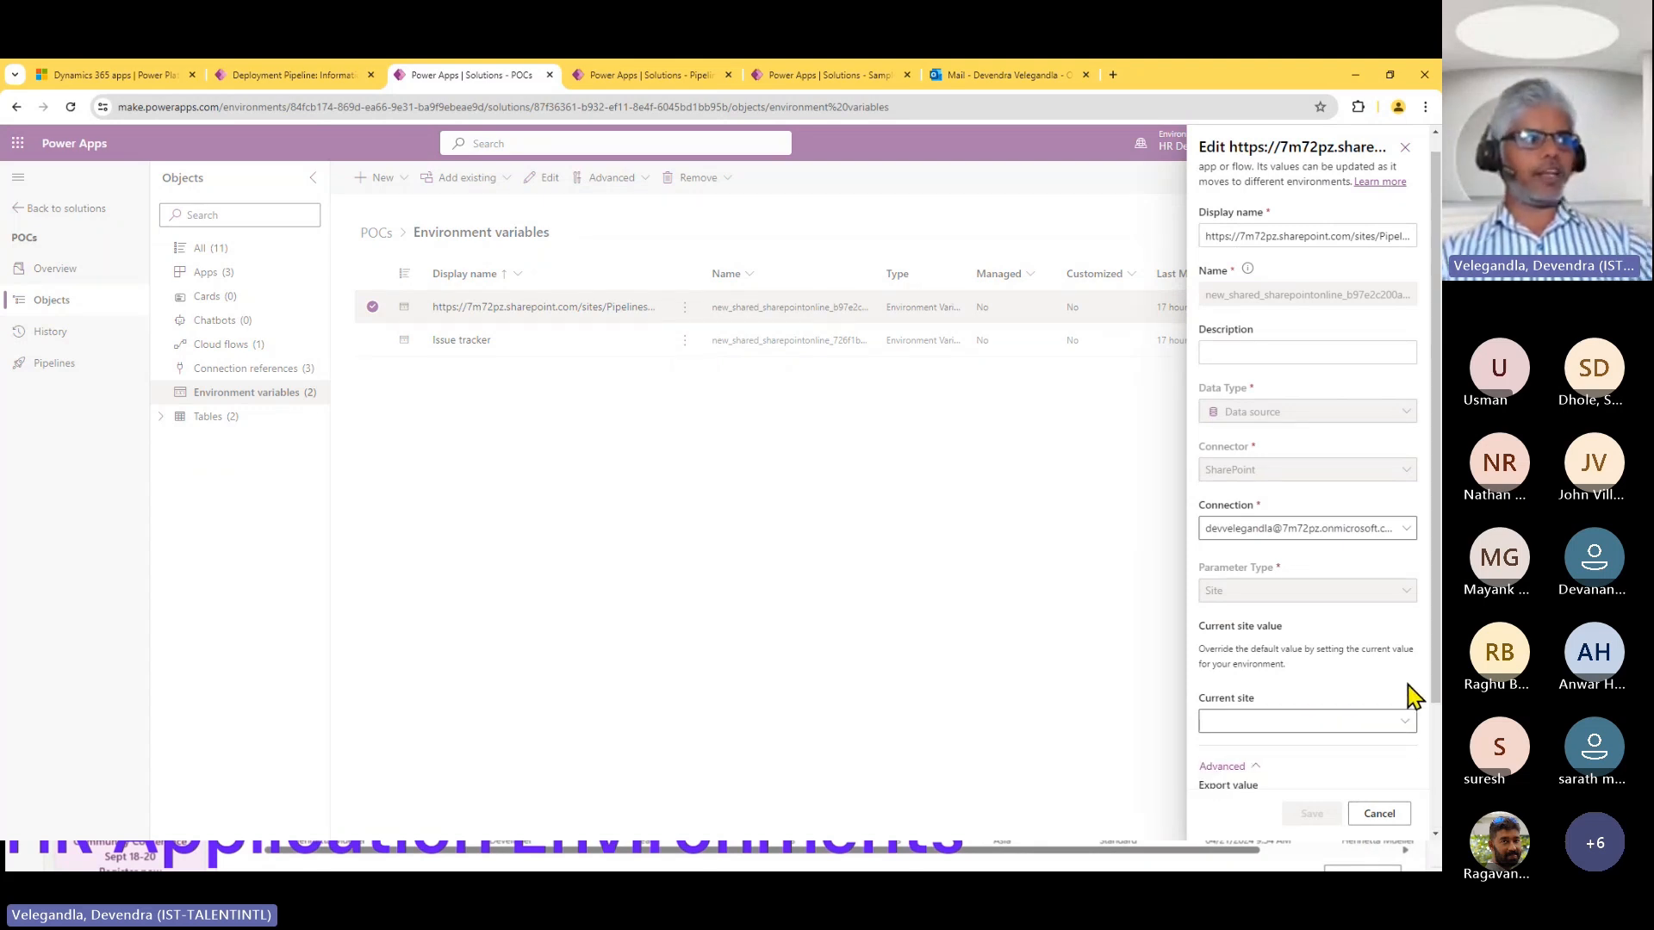
scroll(1407, 715, down, 3)
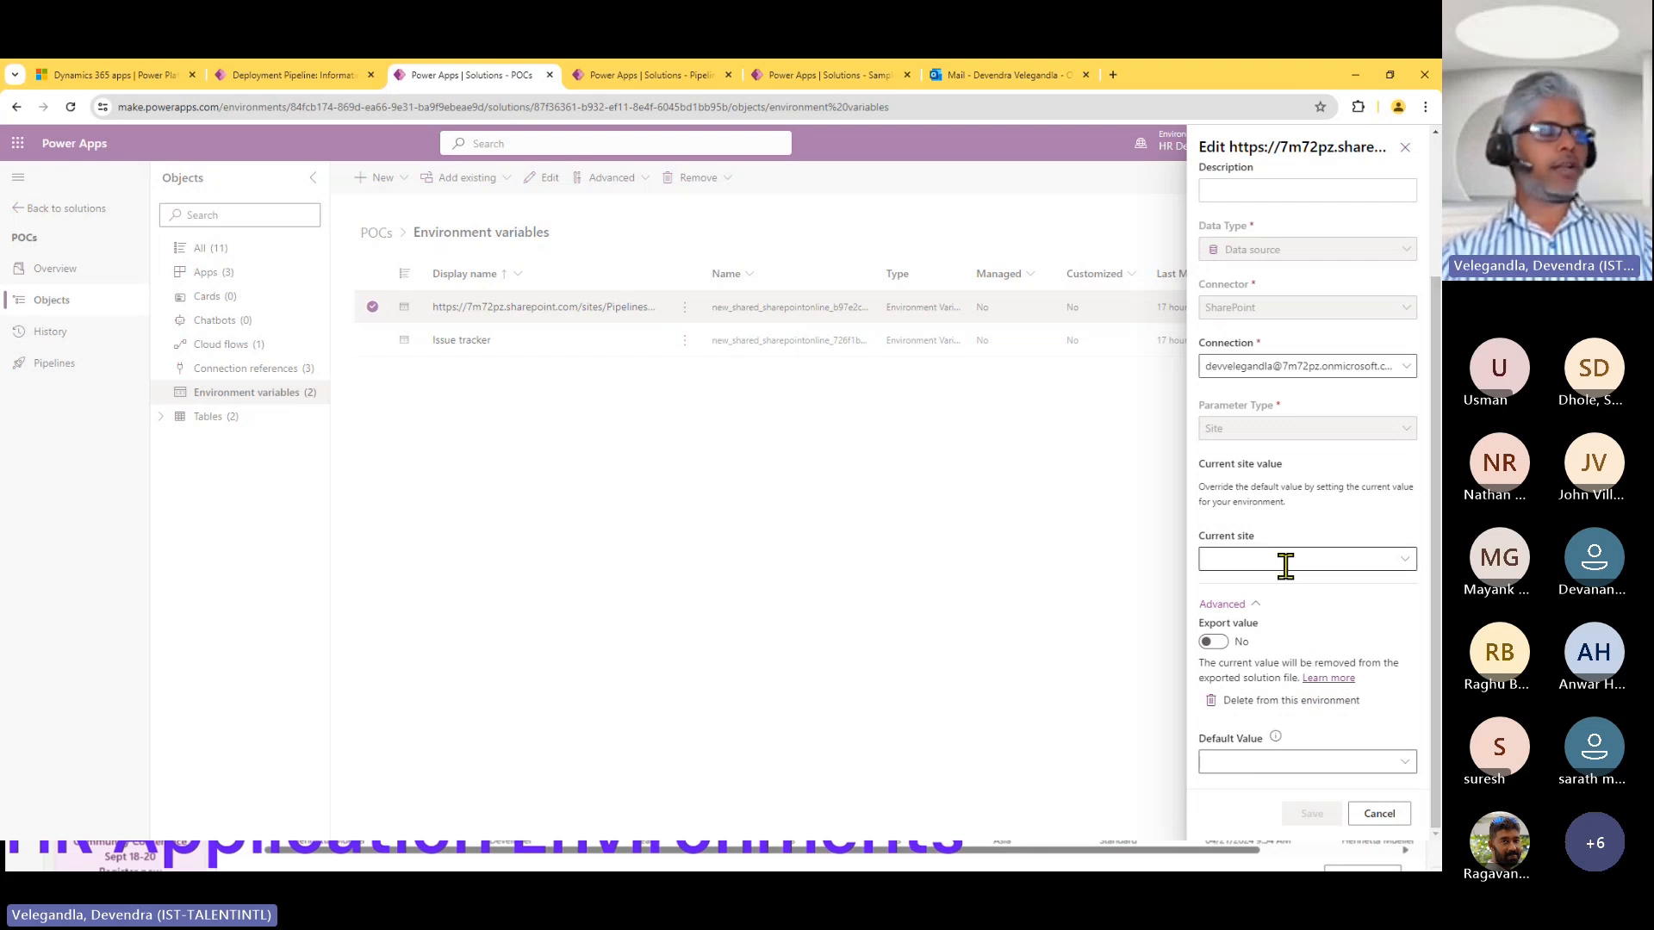
click(1413, 571)
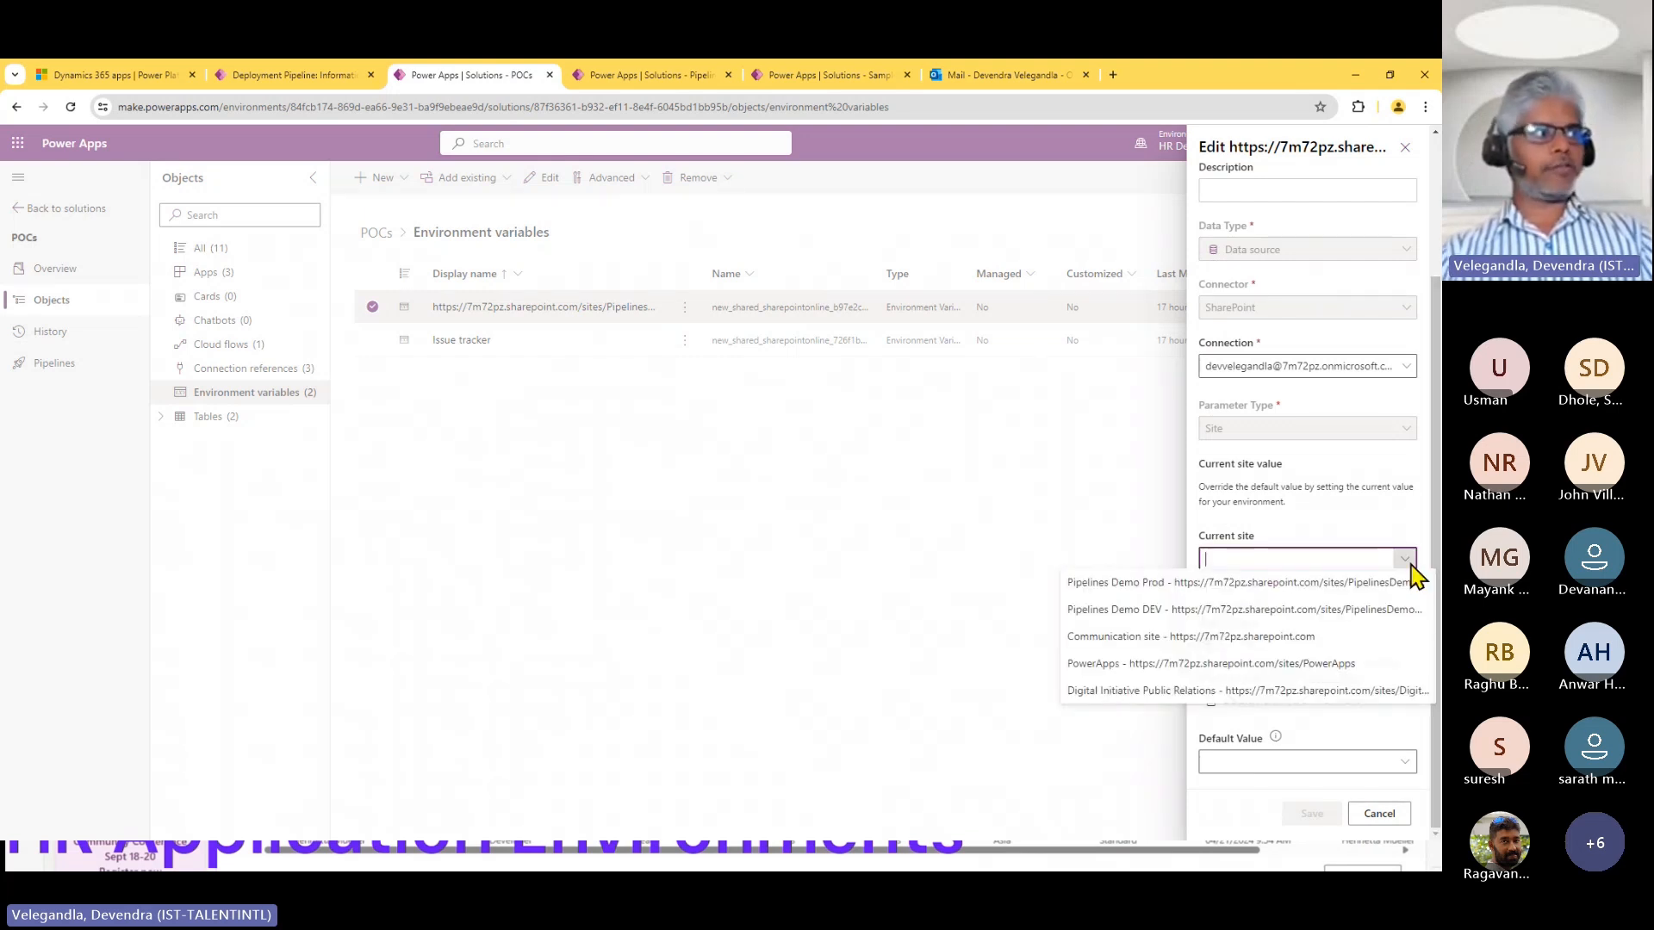
click(1317, 558)
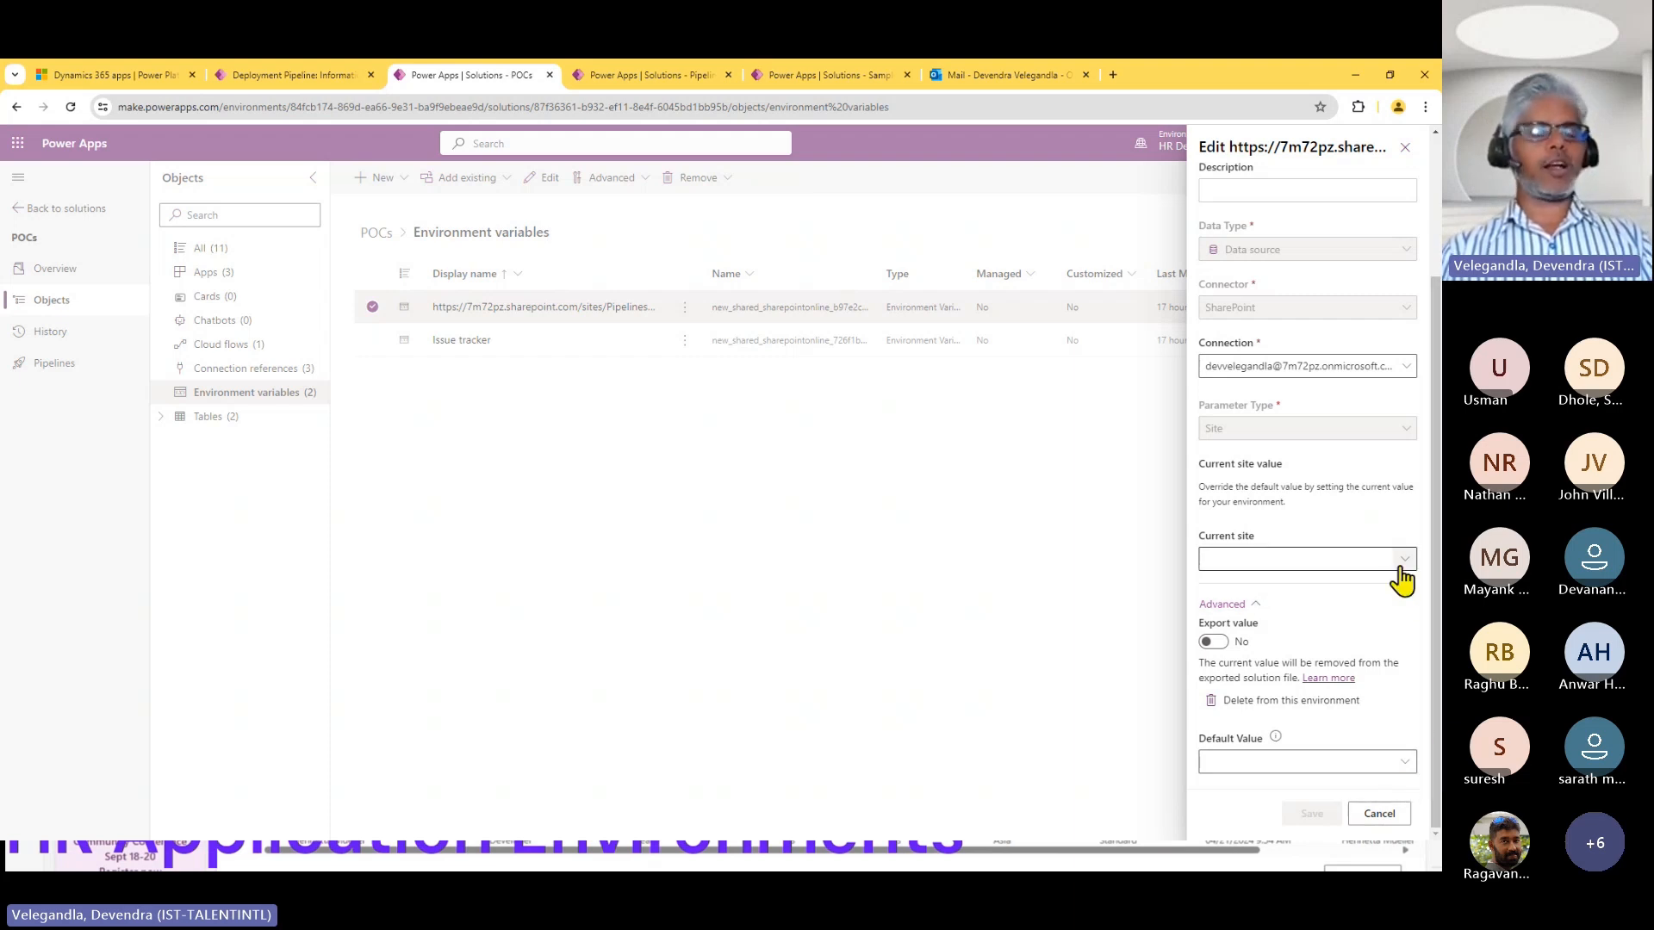
click(1378, 814)
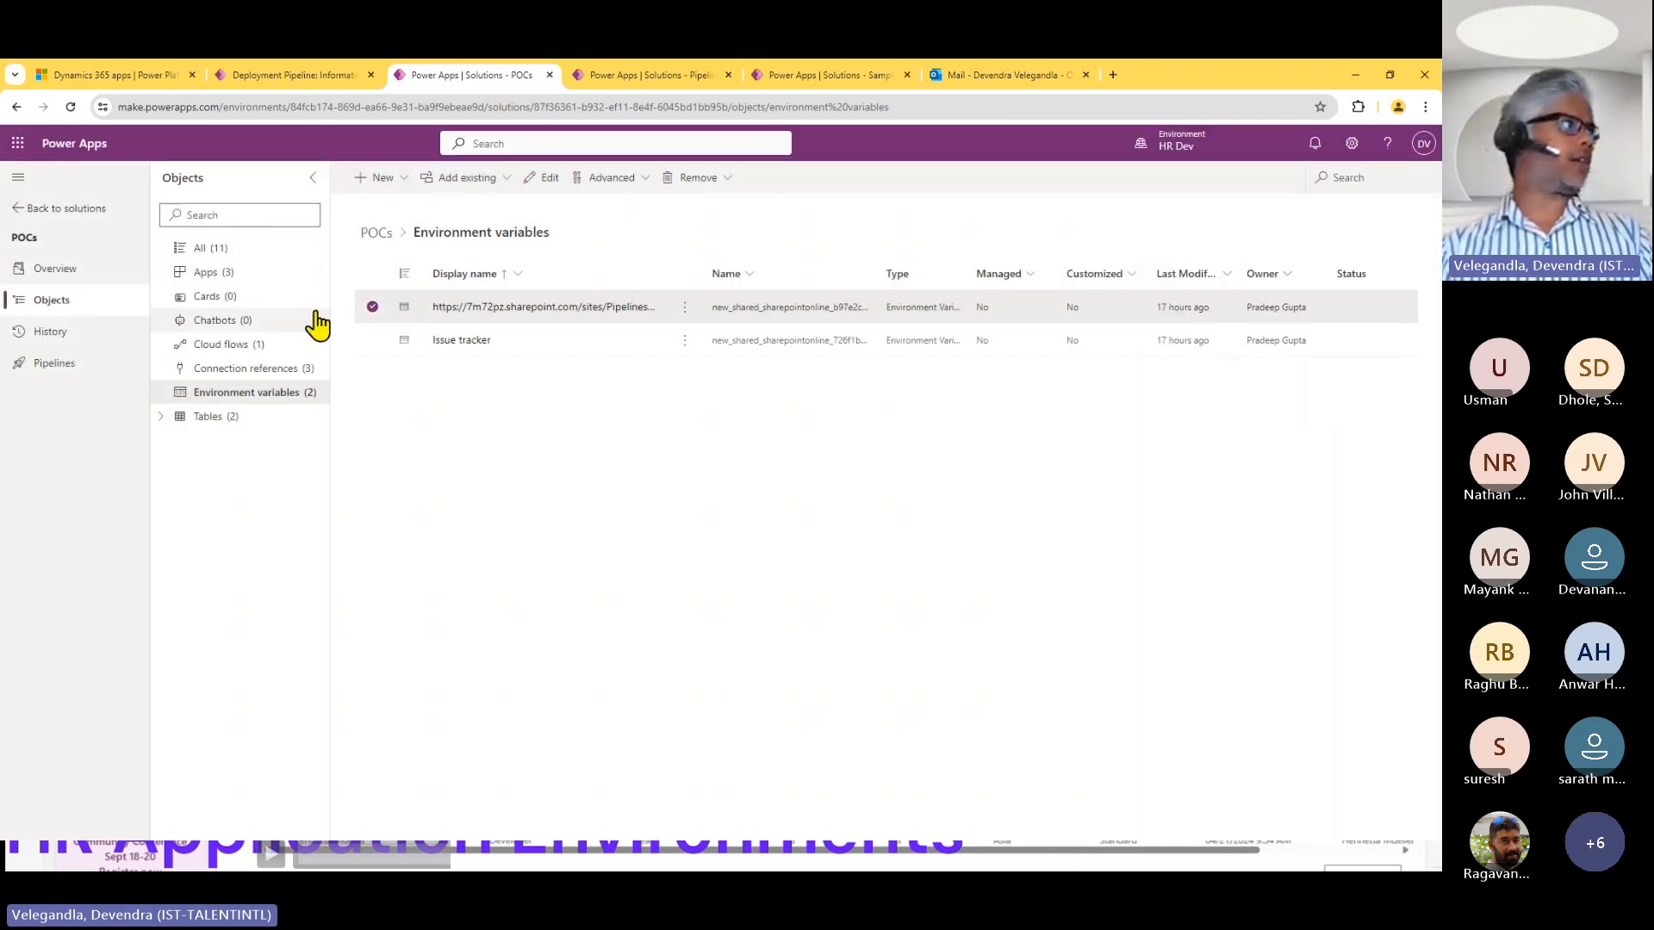
click(373, 308)
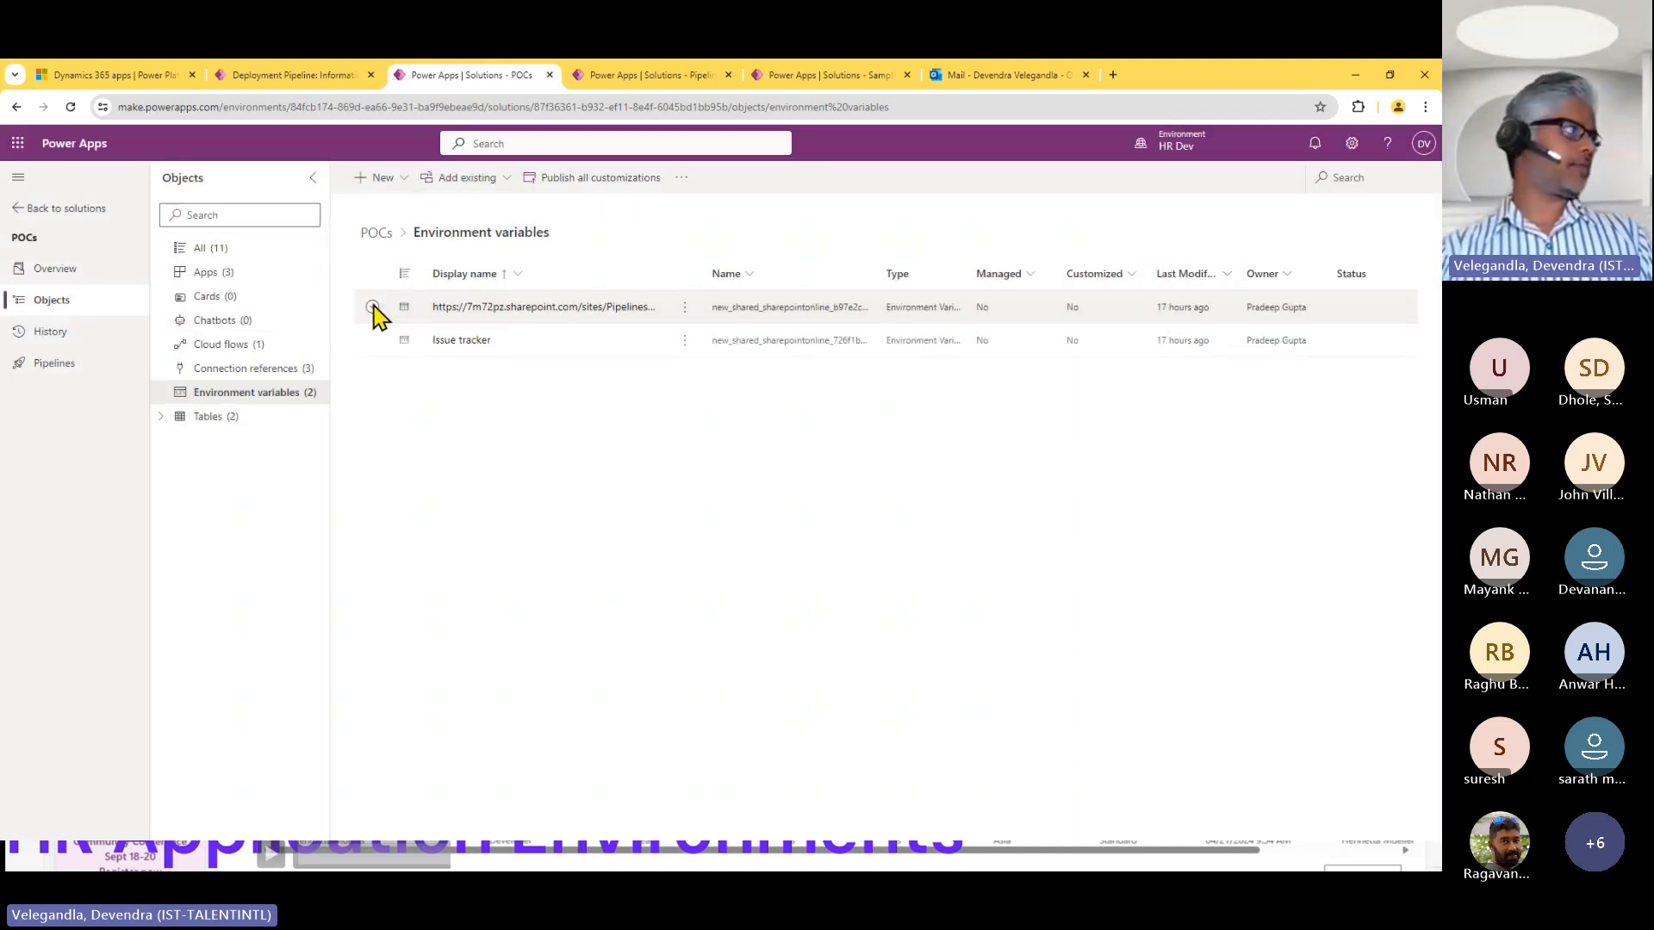
Return to the POCs solution's pipelines page, switch to the presentation and advance to the Extend Pipelines slide.
click(78, 366)
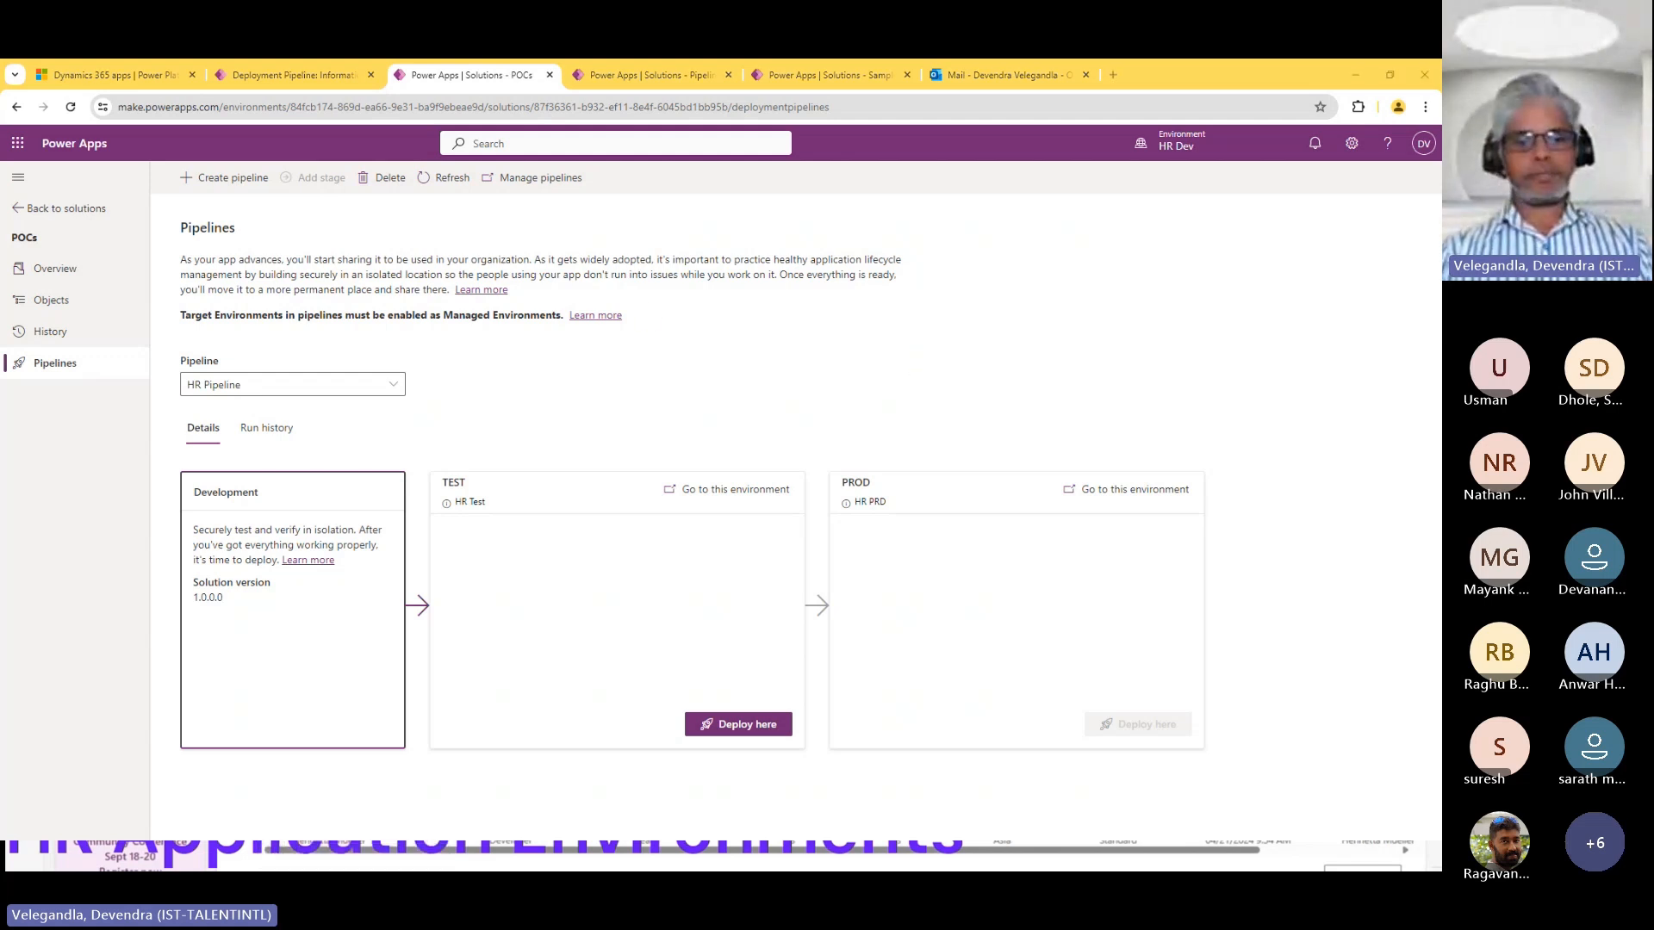
key(super+d)
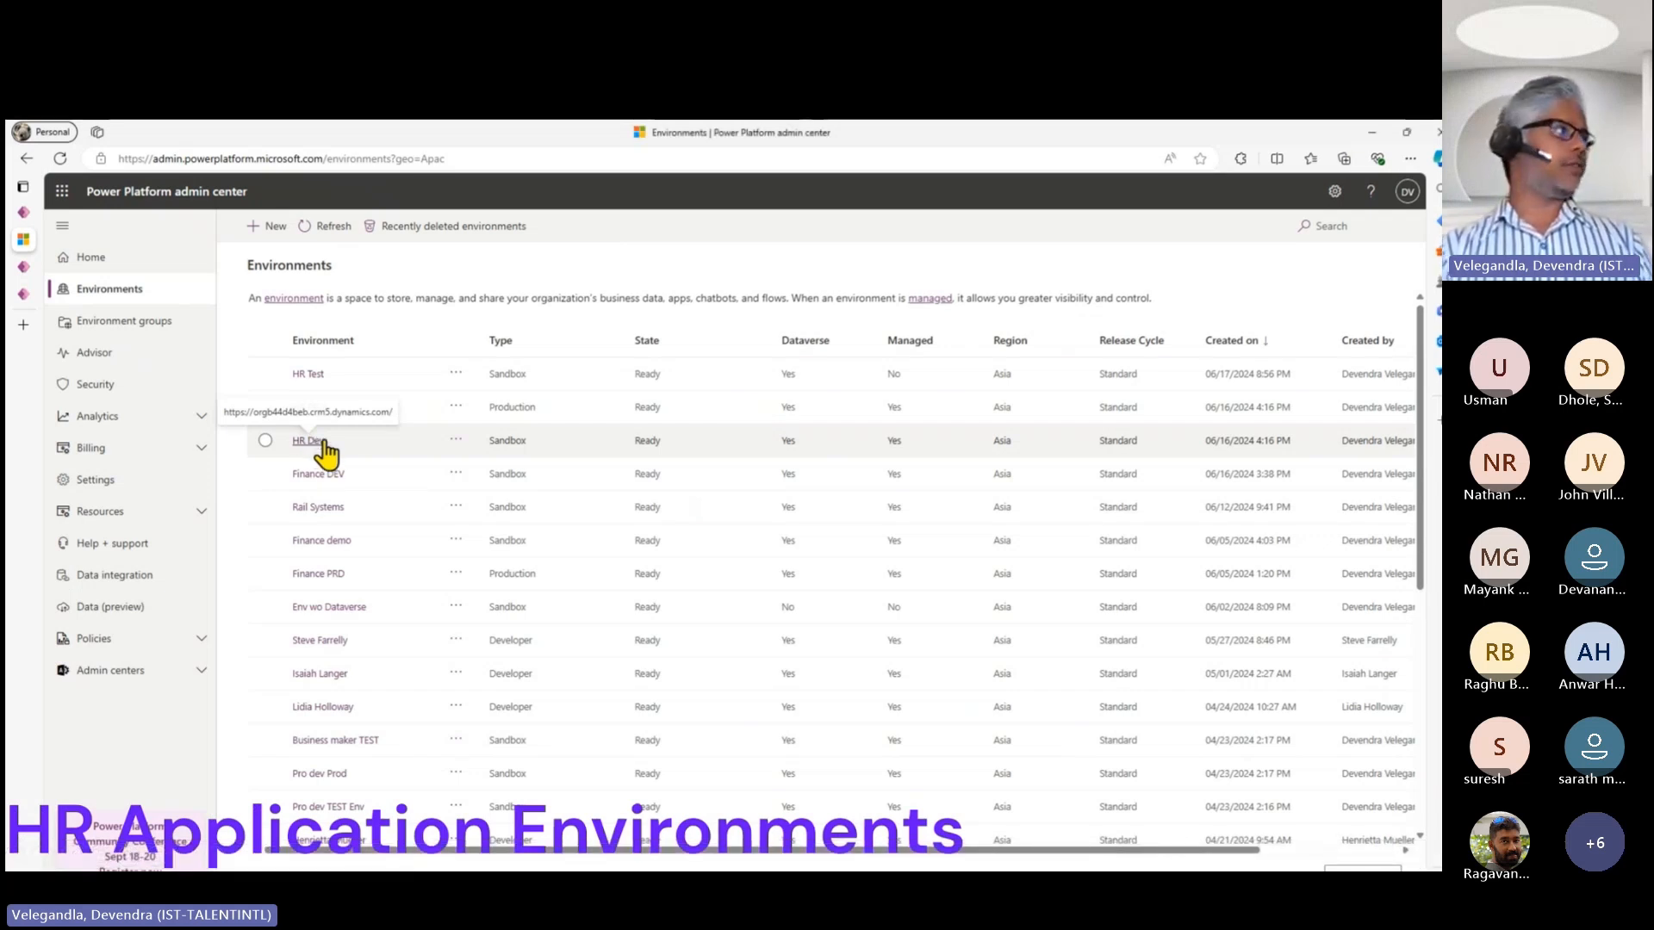
click(312, 377)
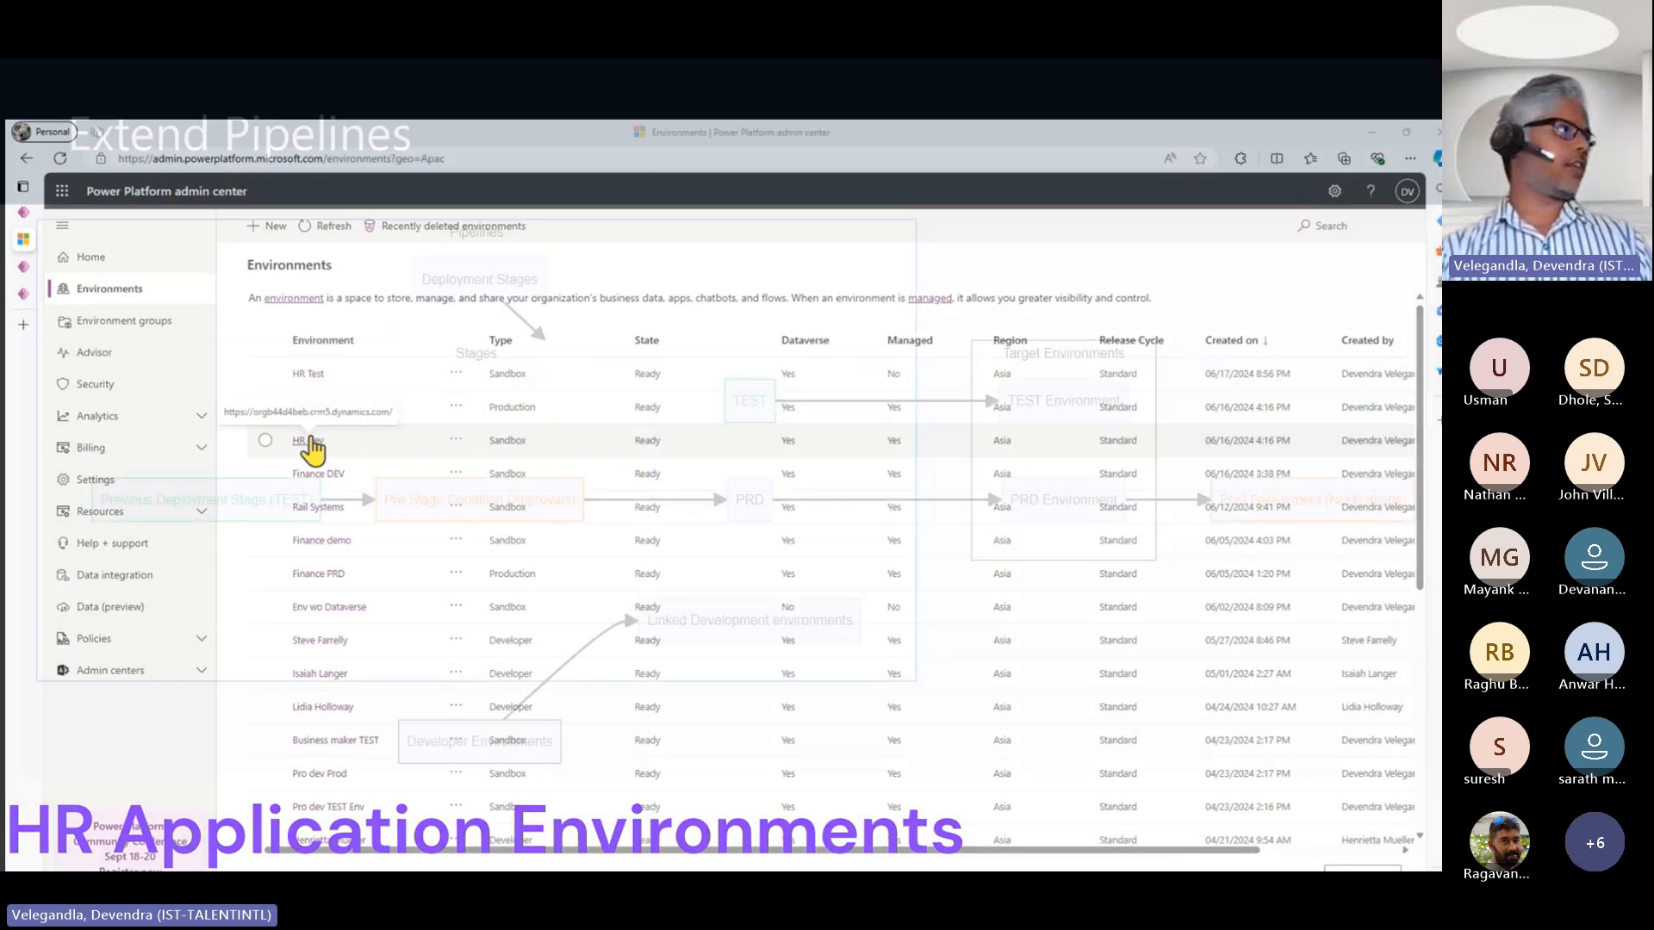